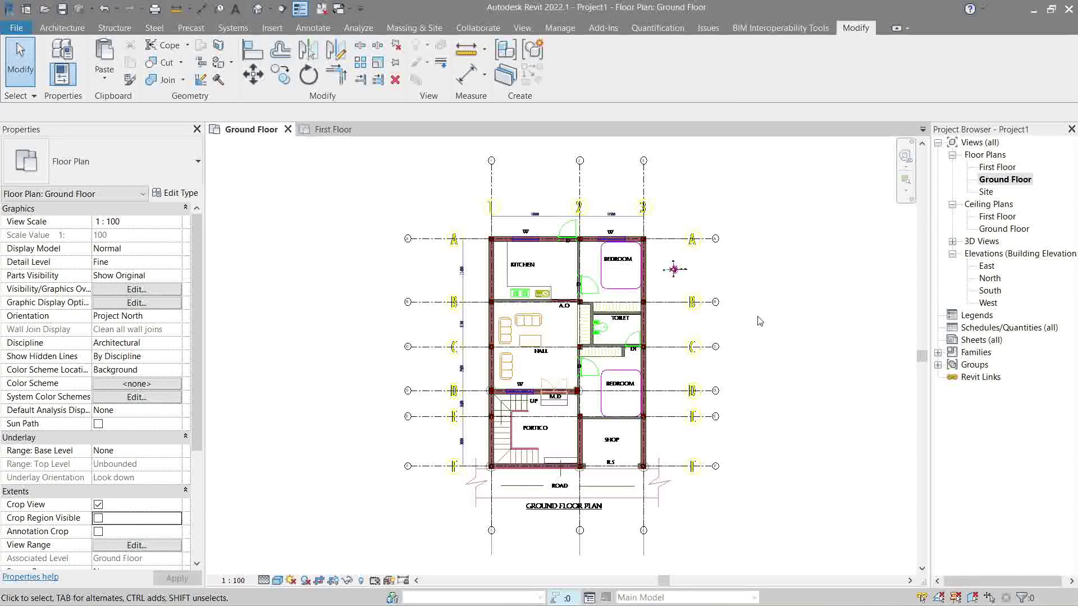
- Sketch a rectangular architectural floor boundary from the kitchen's inner corner to the shop corner
left_click(59, 34)
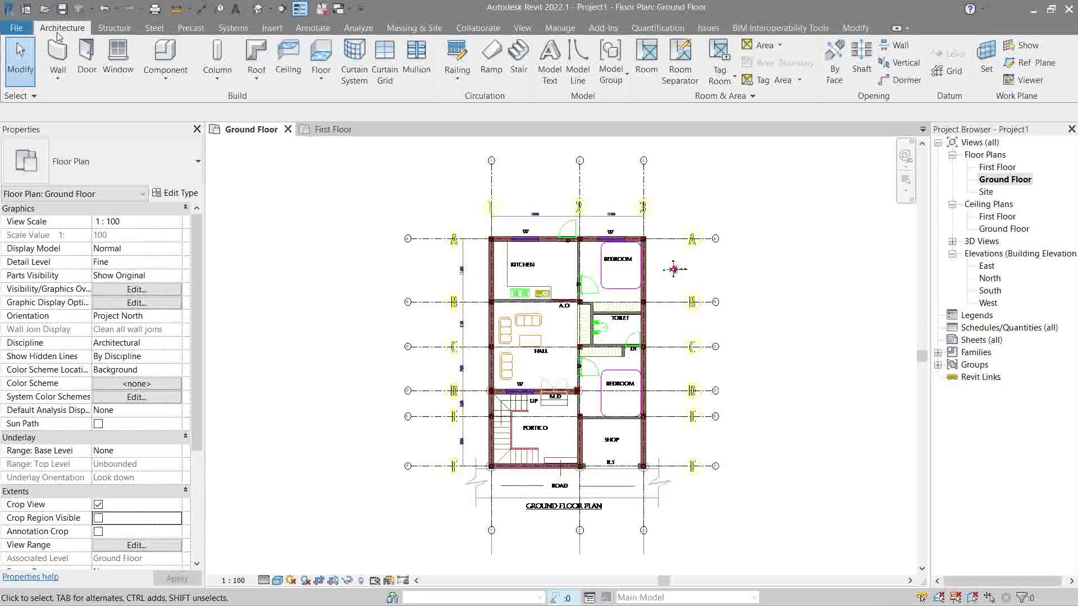
left_click(321, 81)
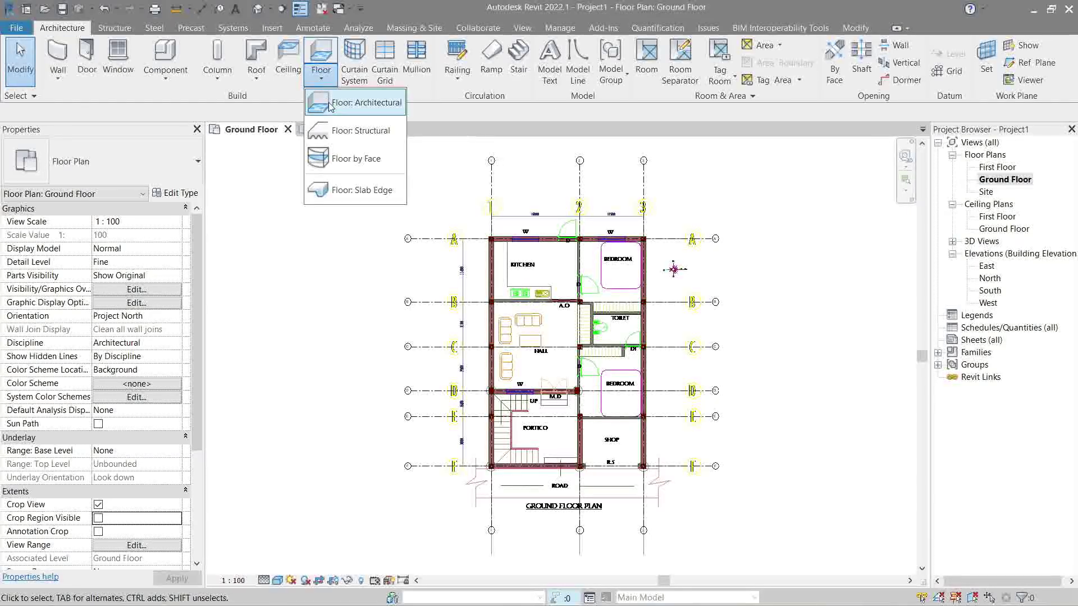
left_click(366, 103)
scroll(578, 321, "up", 1)
scroll(578, 321, "up", 2)
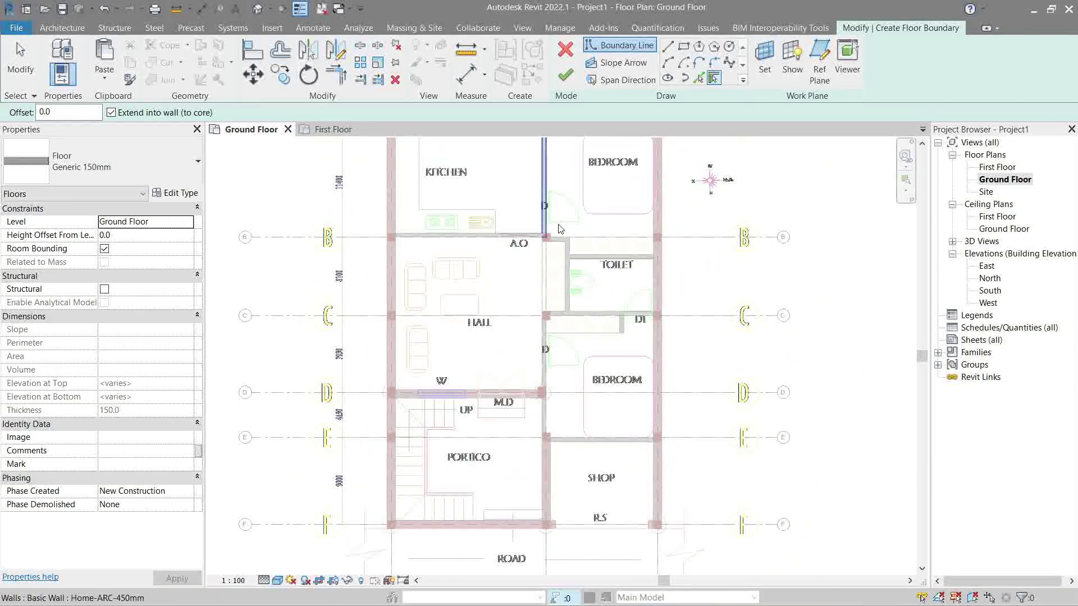
left_click(683, 46)
middle_click_drag(452, 260, 436, 171)
left_click(394, 259)
scroll(560, 328, "up", 3)
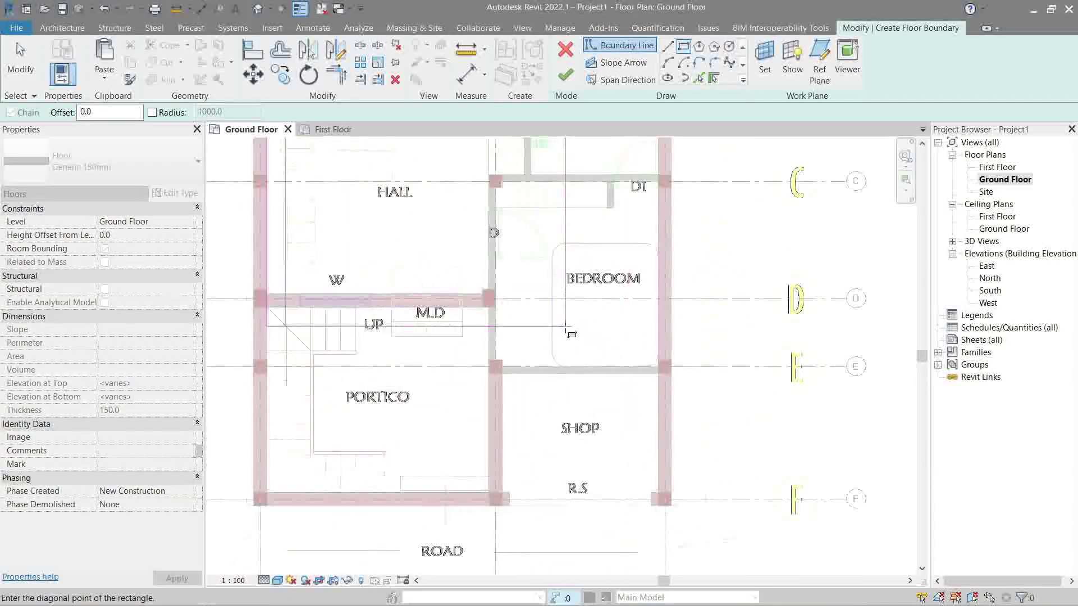
middle_click_drag(564, 343, 532, 264)
scroll(526, 261, "up", 1)
left_click(641, 436)
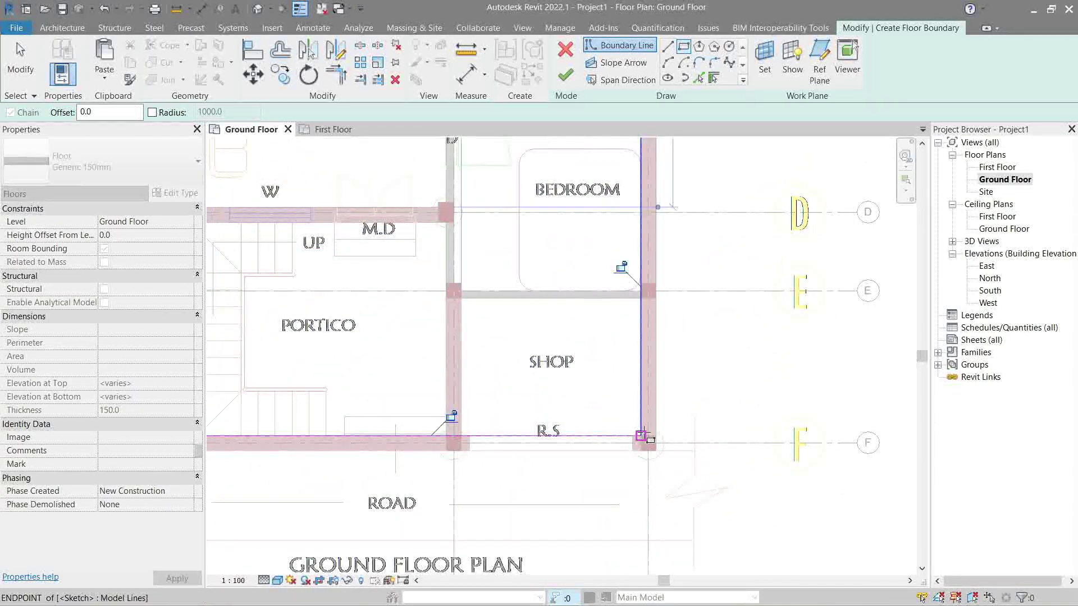
- Finish the Generic 150mm floor, clear the selection and open the 3D view
left_click(557, 78)
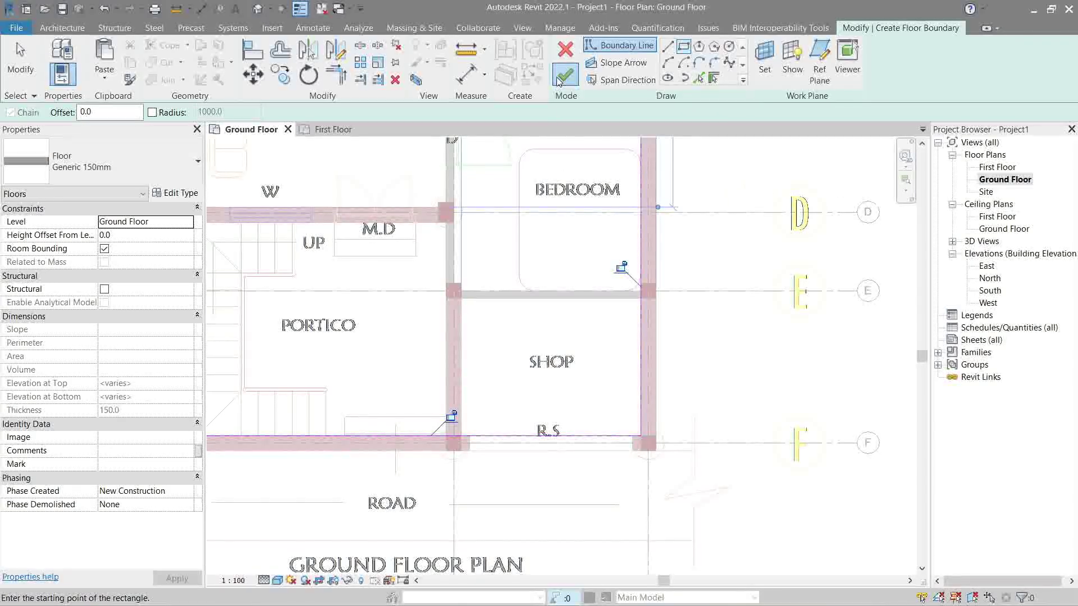
middle_click_drag(528, 273, 542, 282)
key("Escape")
scroll(543, 286, "down", 5)
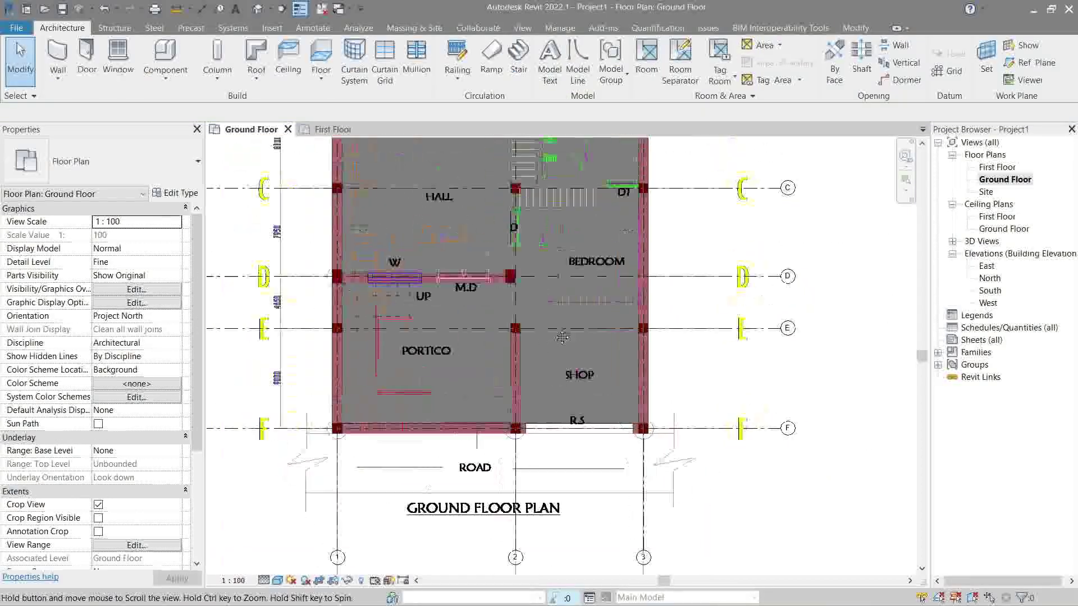
left_click(258, 8)
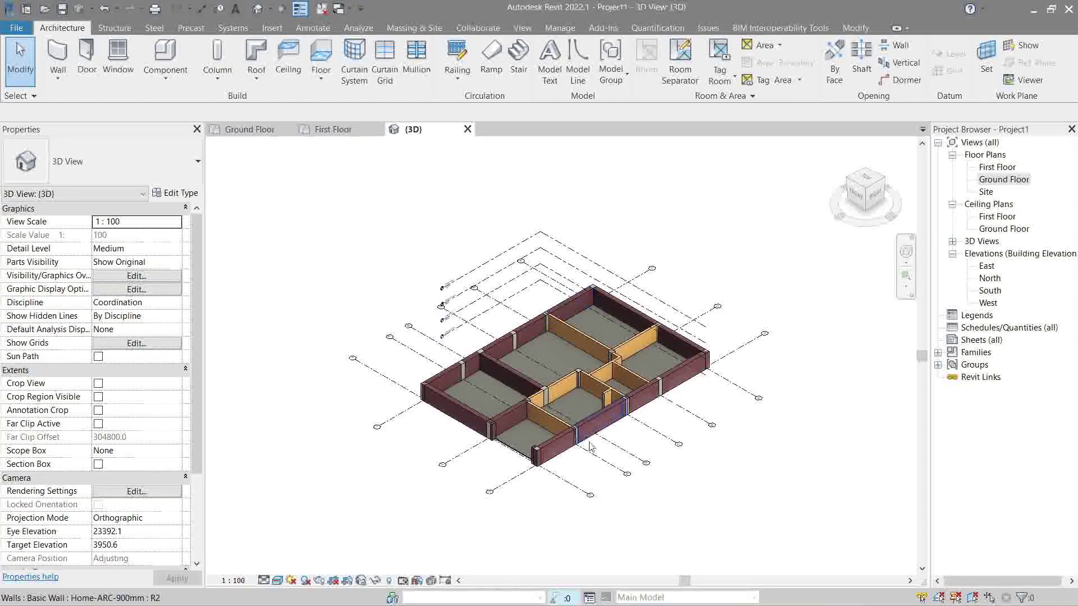
- Orbit to a low angle and zoom on the slab at the walls, then return to Ground Floor
scroll(612, 447, "up", 4)
middle_click_drag(612, 446, 672, 386, "shift")
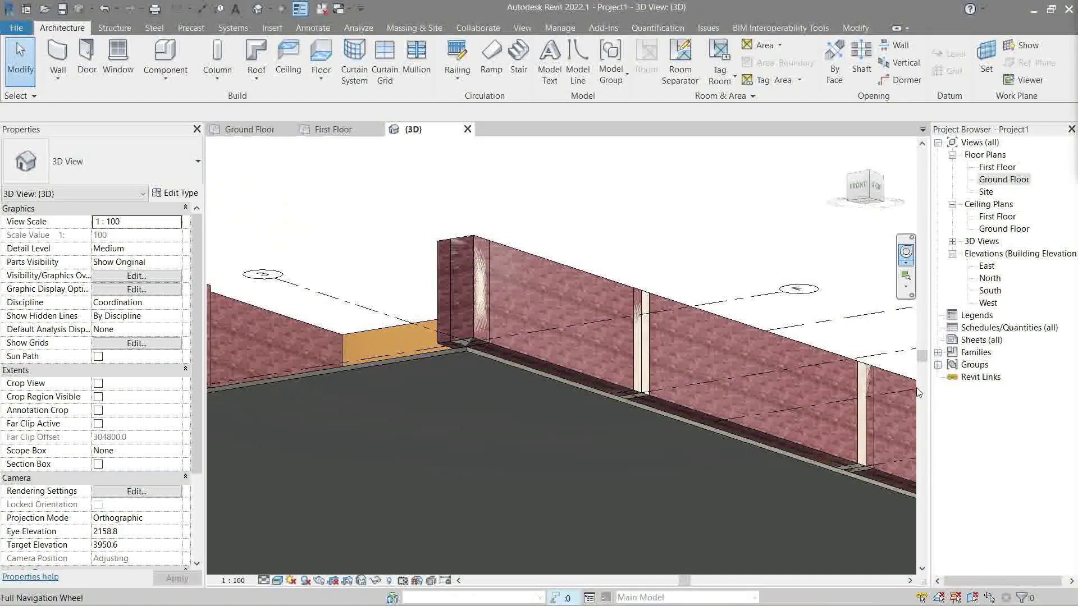
scroll(464, 359, "up", 6)
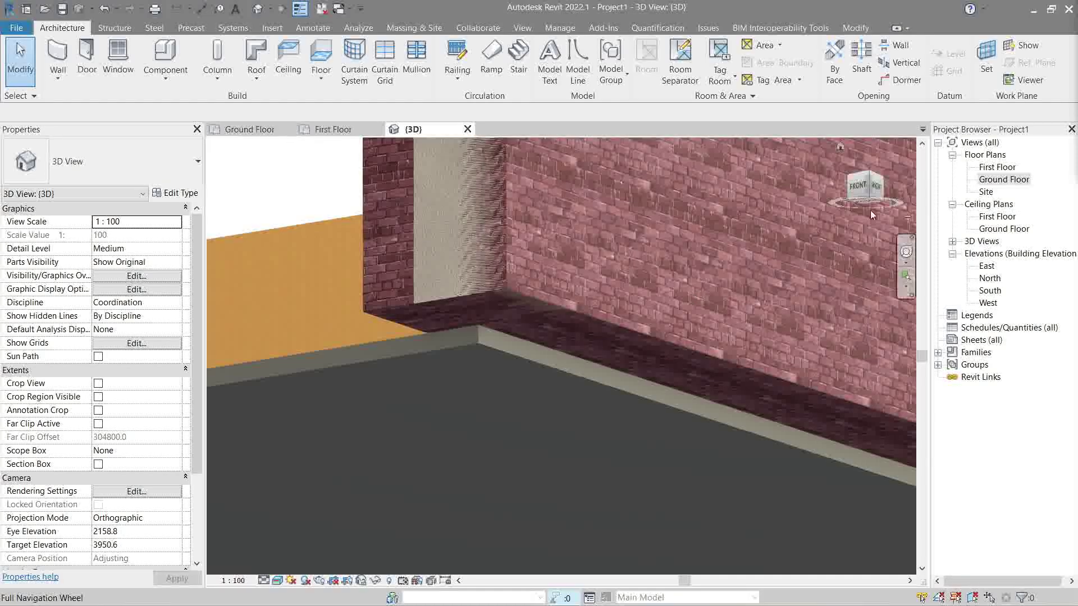
double_click(997, 180)
- Temporarily hide the imported CAD drawing and zoom to the top wall
left_click(711, 280)
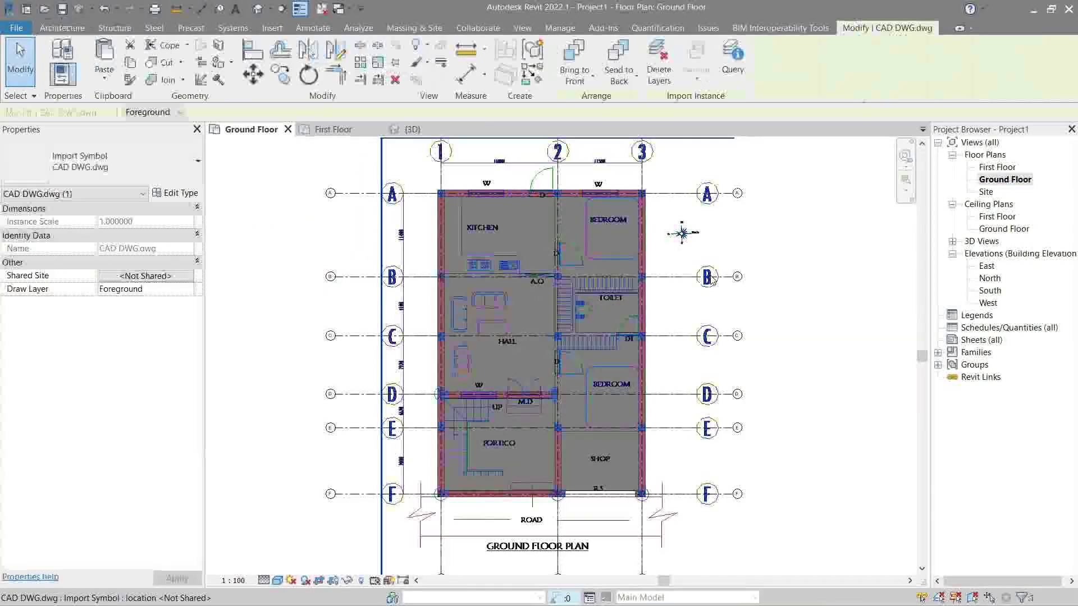
key("h")
key("h")
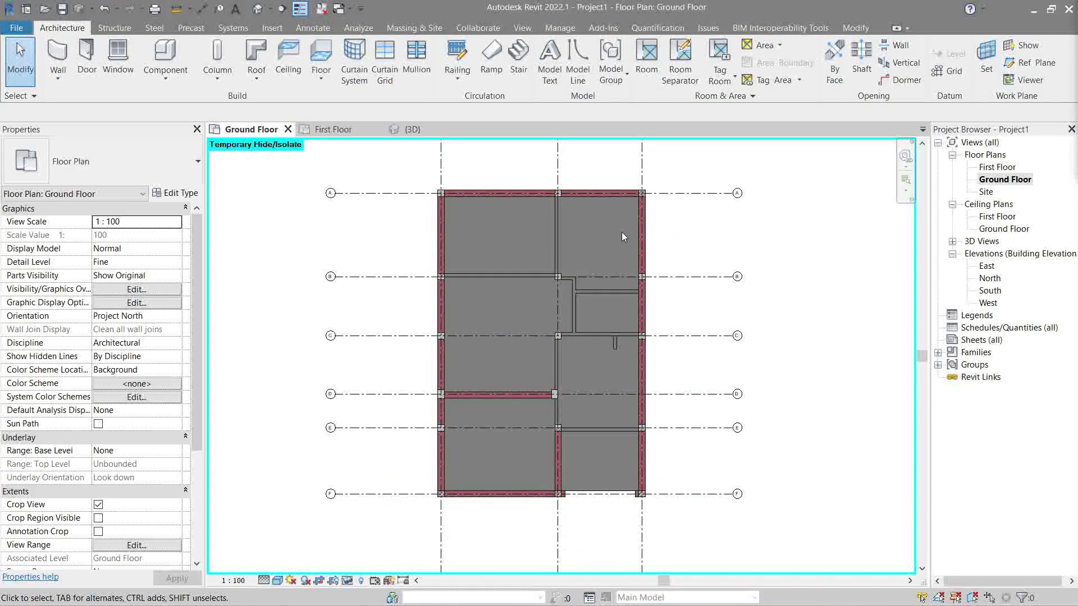
scroll(621, 231, "up", 3)
scroll(560, 227, "up", 3)
middle_click_drag(559, 225, 644, 450)
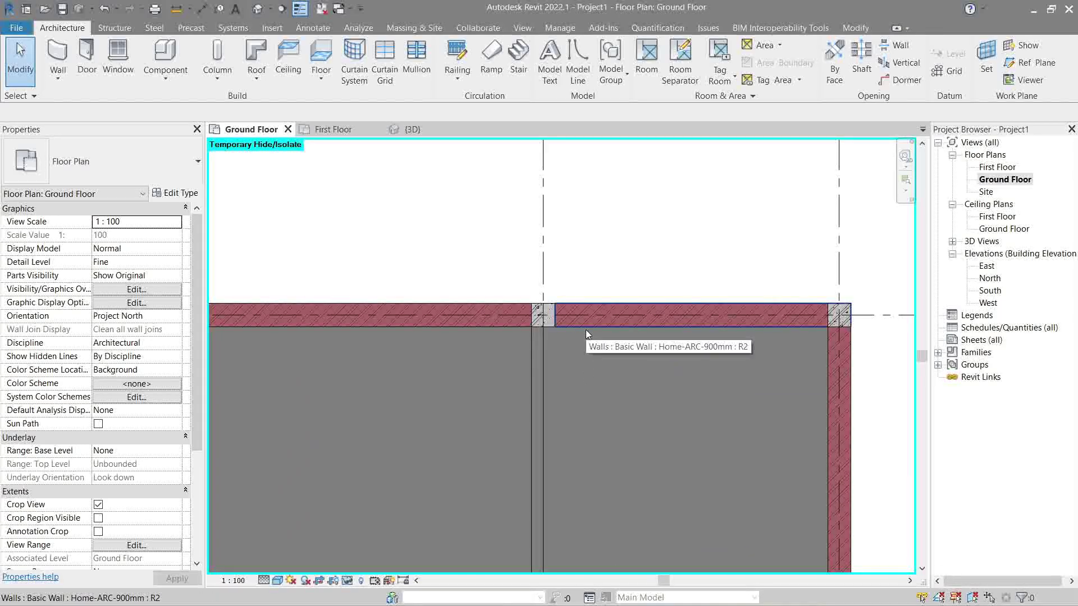
- Test selecting the floor and the interior wall, with and without face selection
key("Tab")
key("Tab")
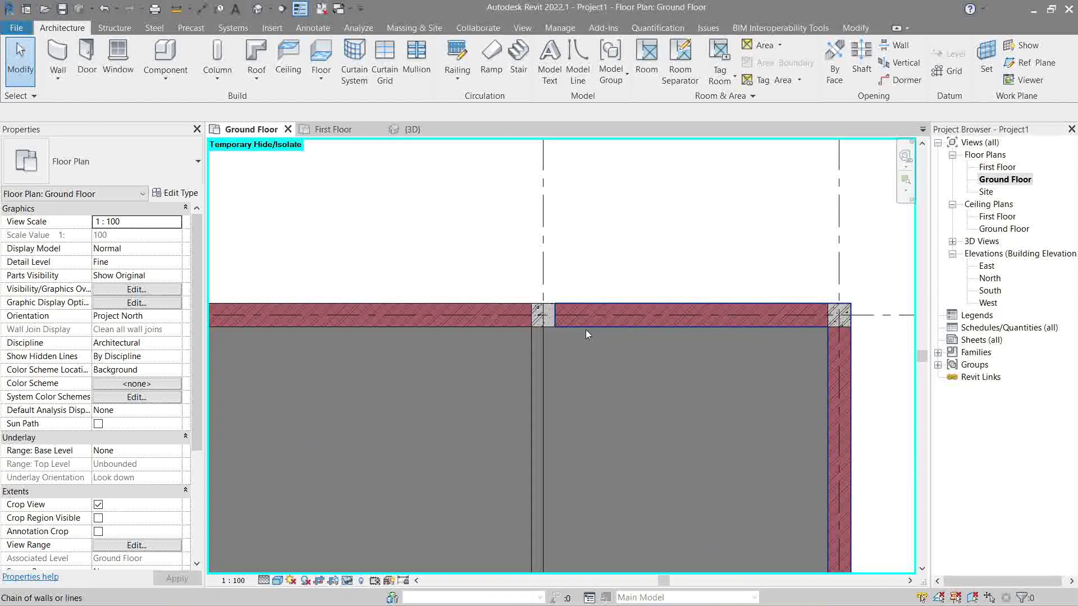
left_click(585, 333)
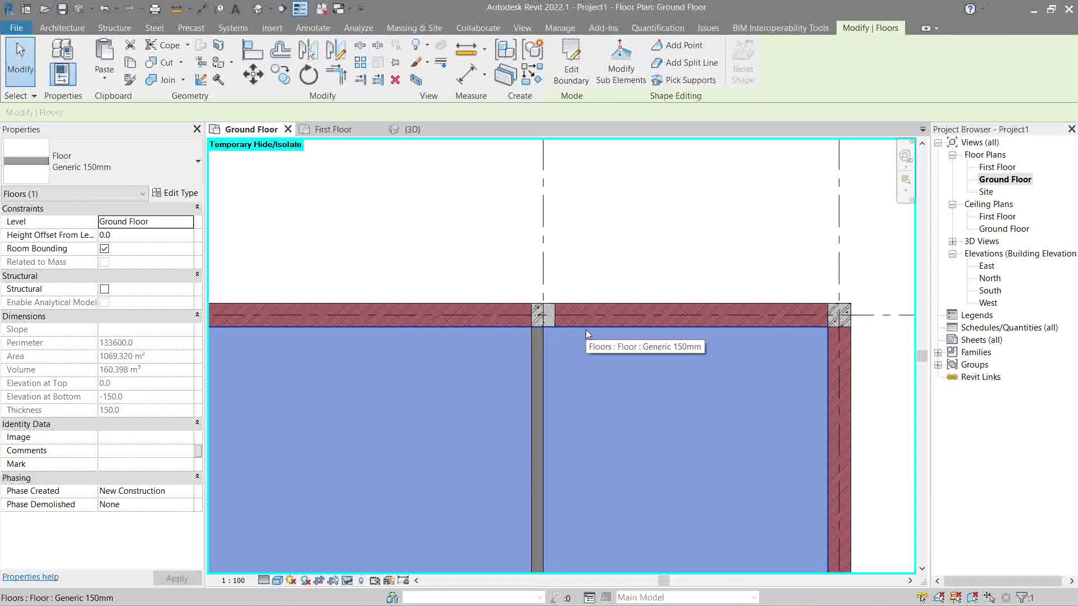
left_click(641, 239)
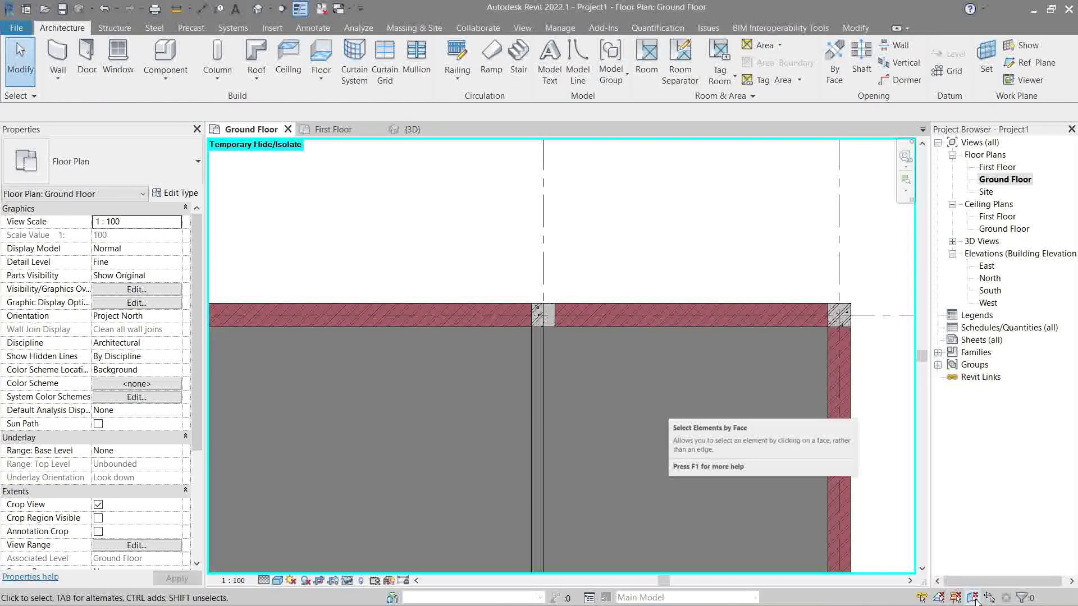
left_click(975, 600)
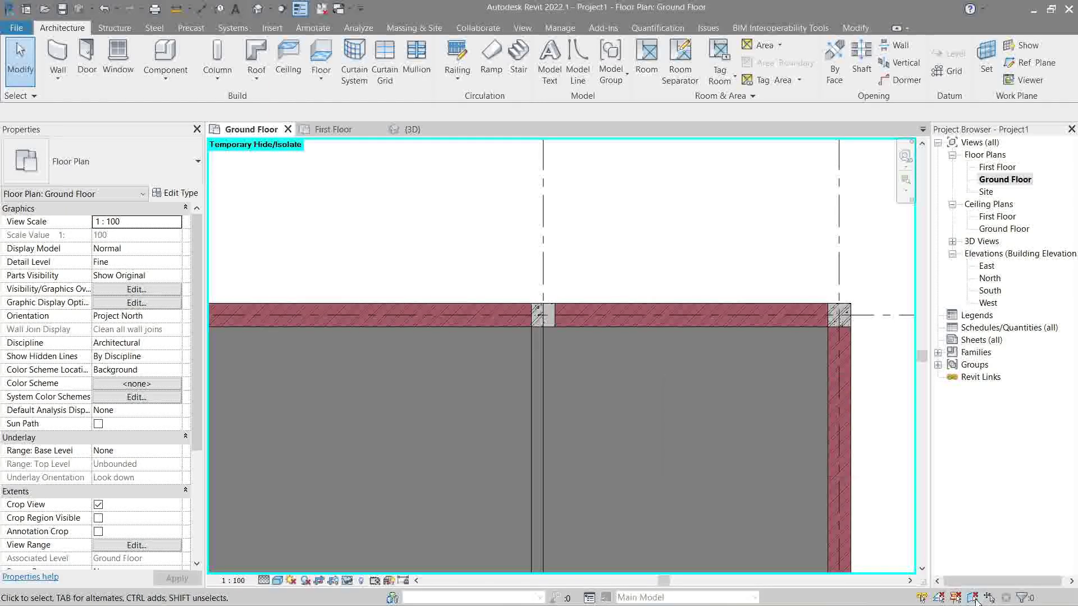
left_click(621, 378)
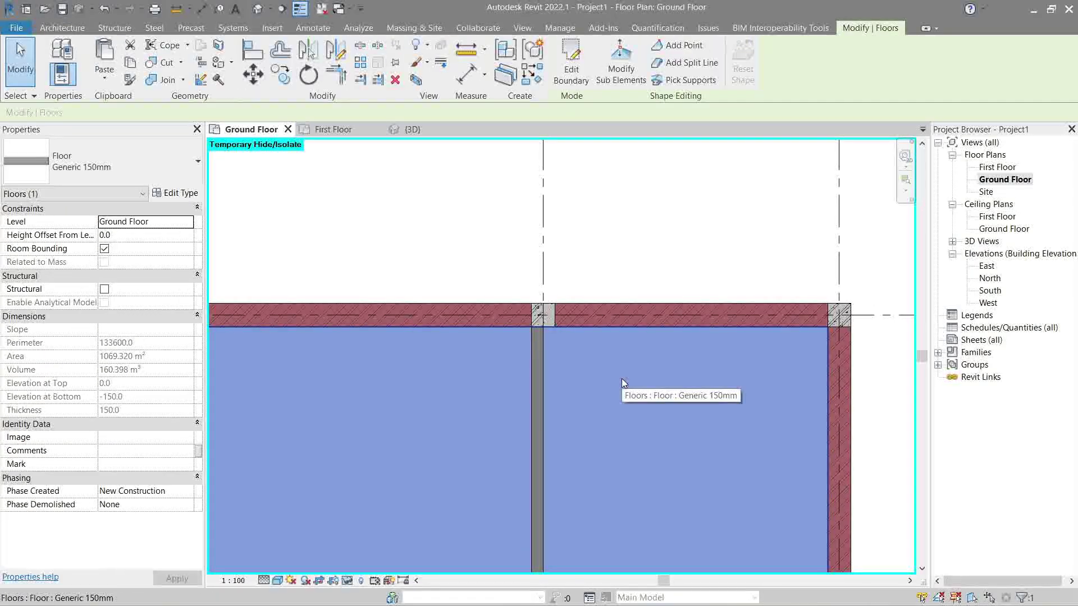
key("Escape")
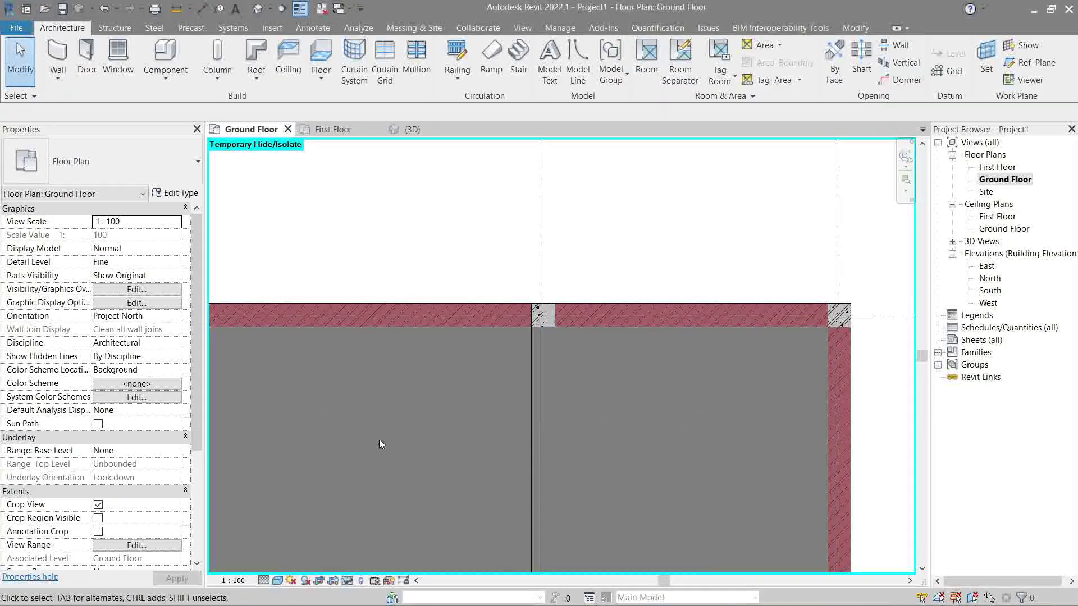
left_click(532, 399)
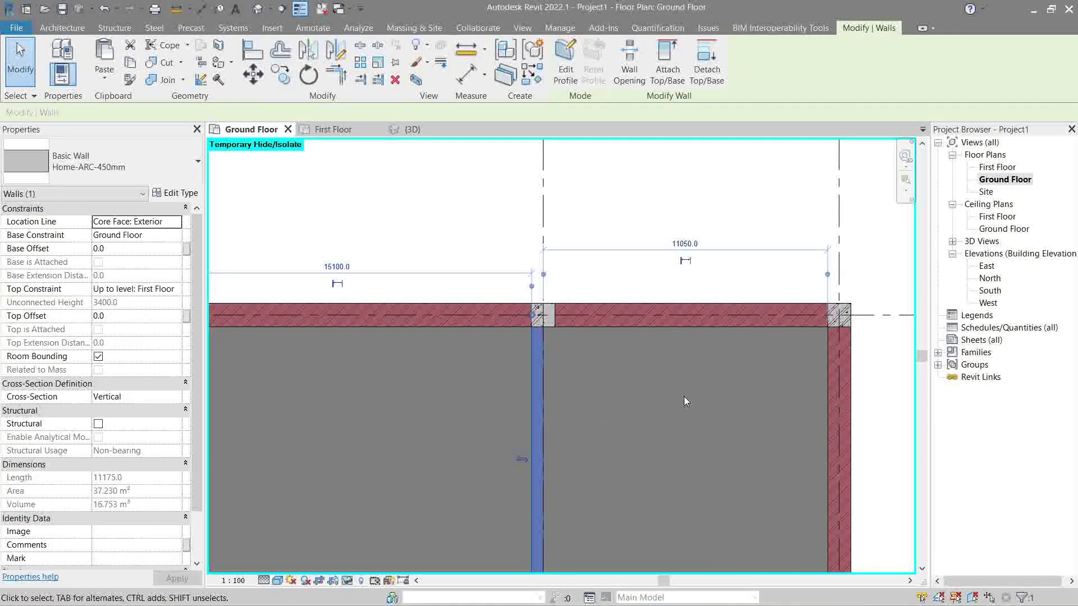
key("Escape")
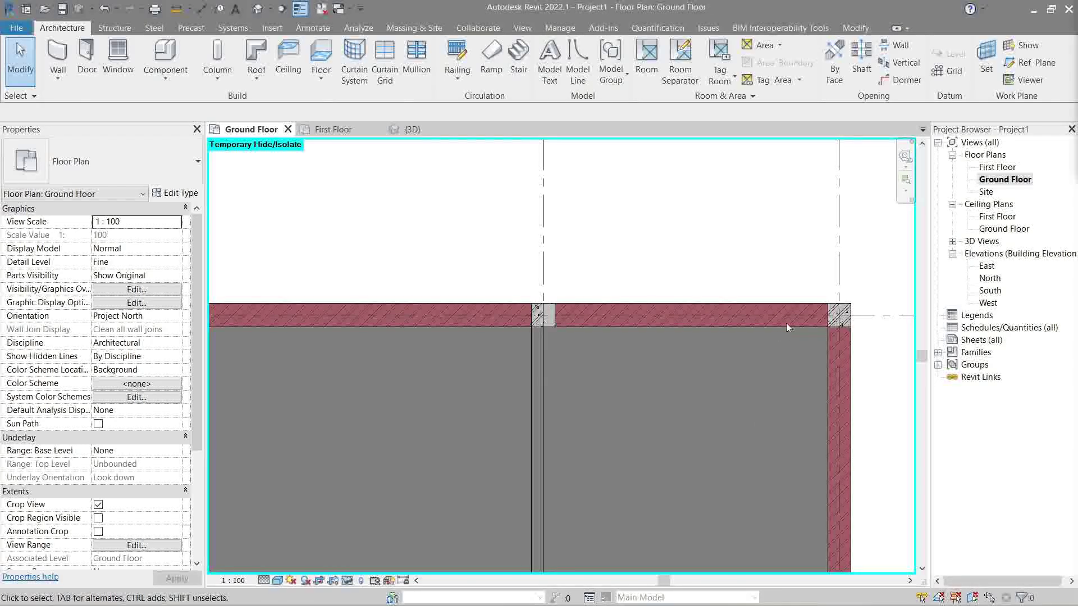
left_click(972, 600)
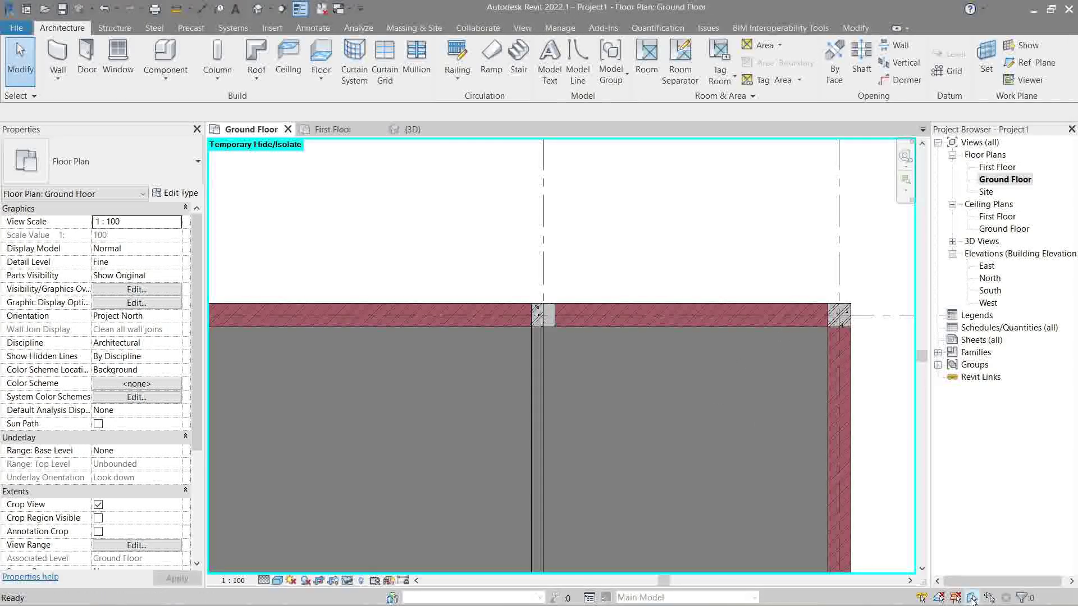
- Try moving the overlapping floors, undo the moves, and select the Generic 150mm ground slab
left_click(745, 435)
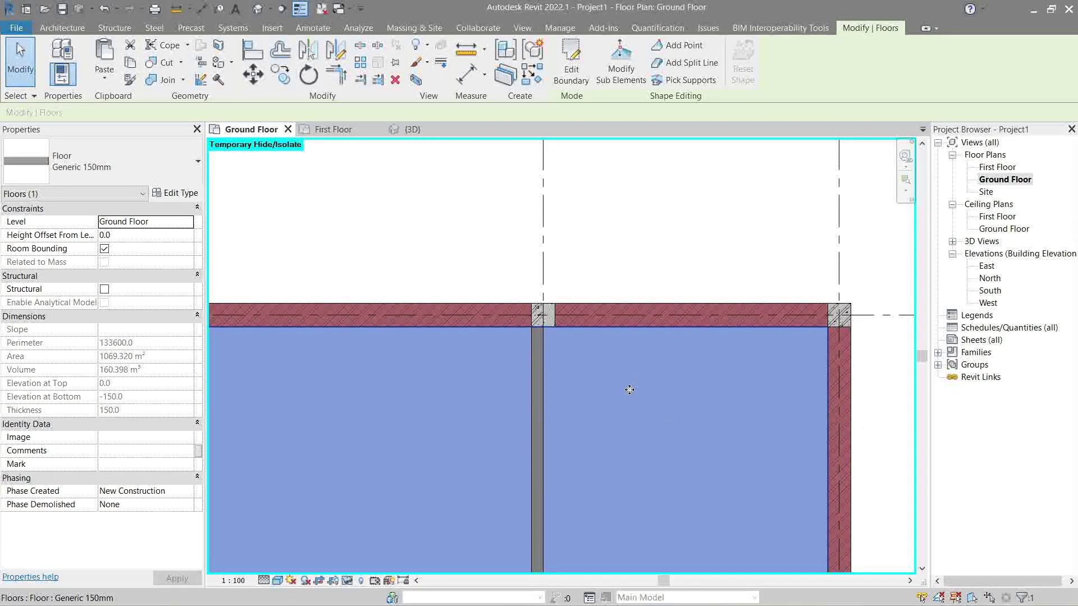
left_click(782, 273)
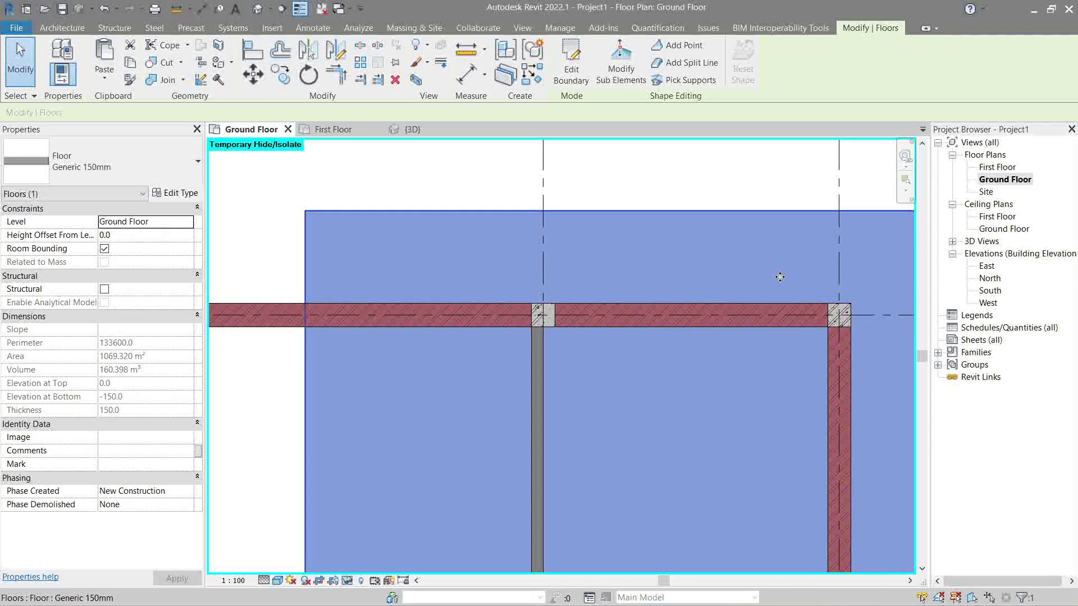
mouse_move(766, 258)
left_mouse_down()
mouse_move(729, 284)
mouse_move(736, 273)
mouse_move(609, 235)
mouse_move(758, 259)
left_mouse_up()
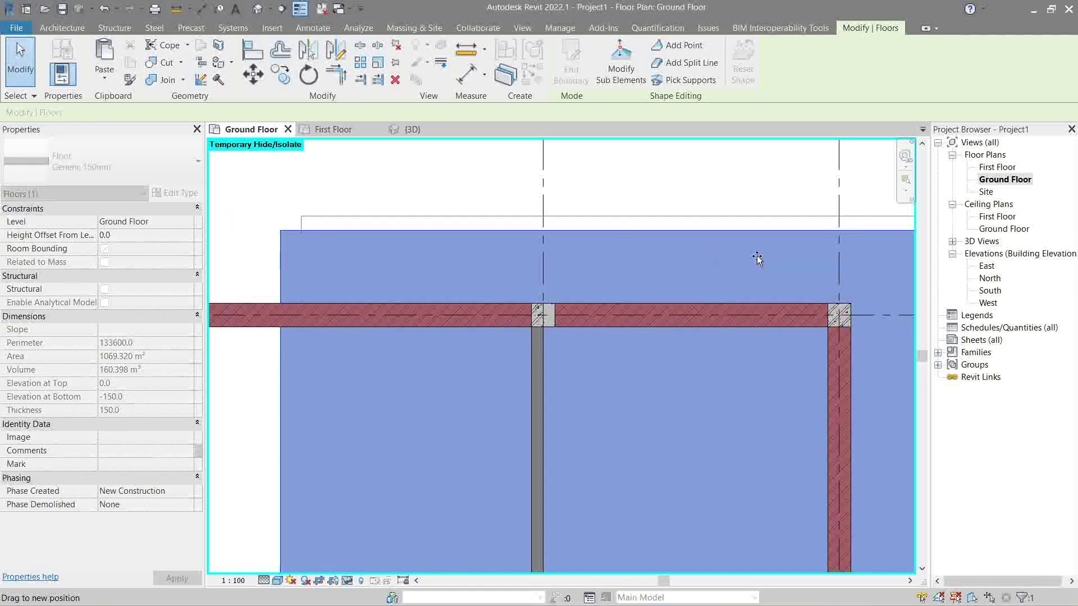
left_click(973, 599)
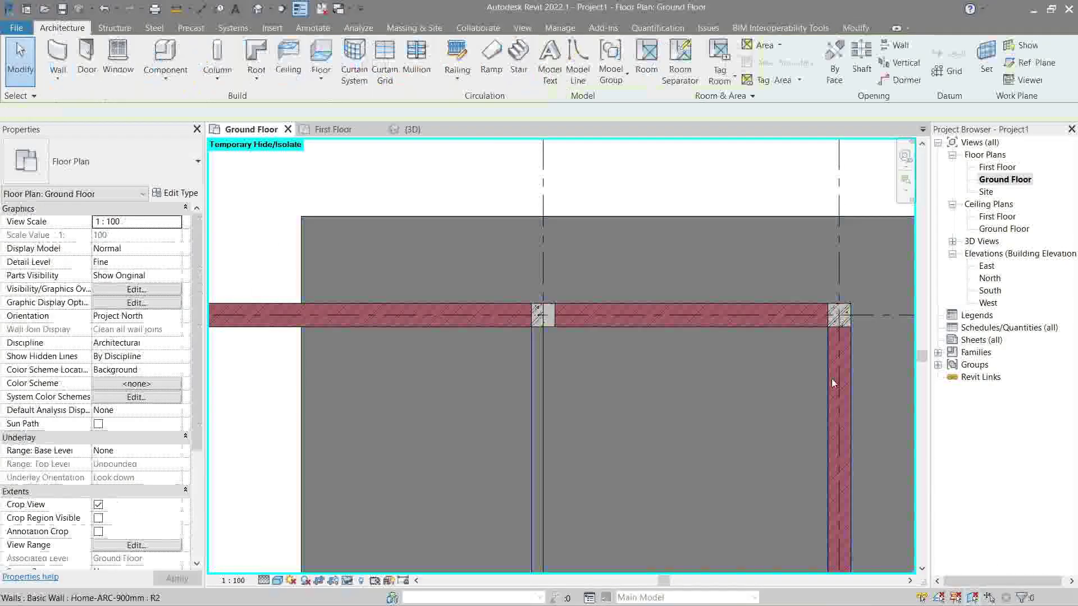
left_click_drag(731, 225, 741, 193)
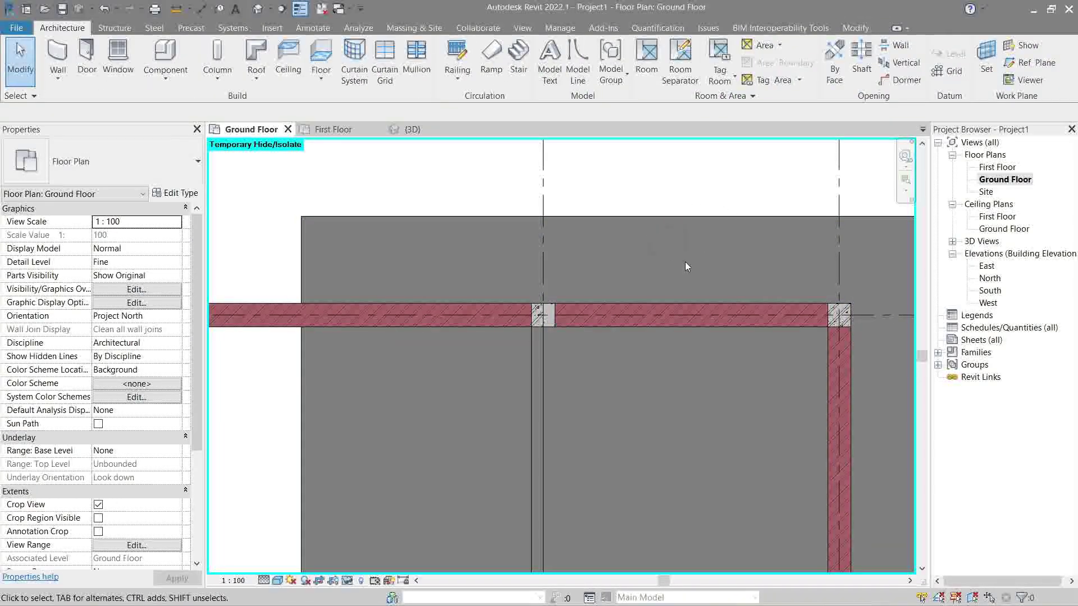
left_click_drag(684, 236, 638, 307)
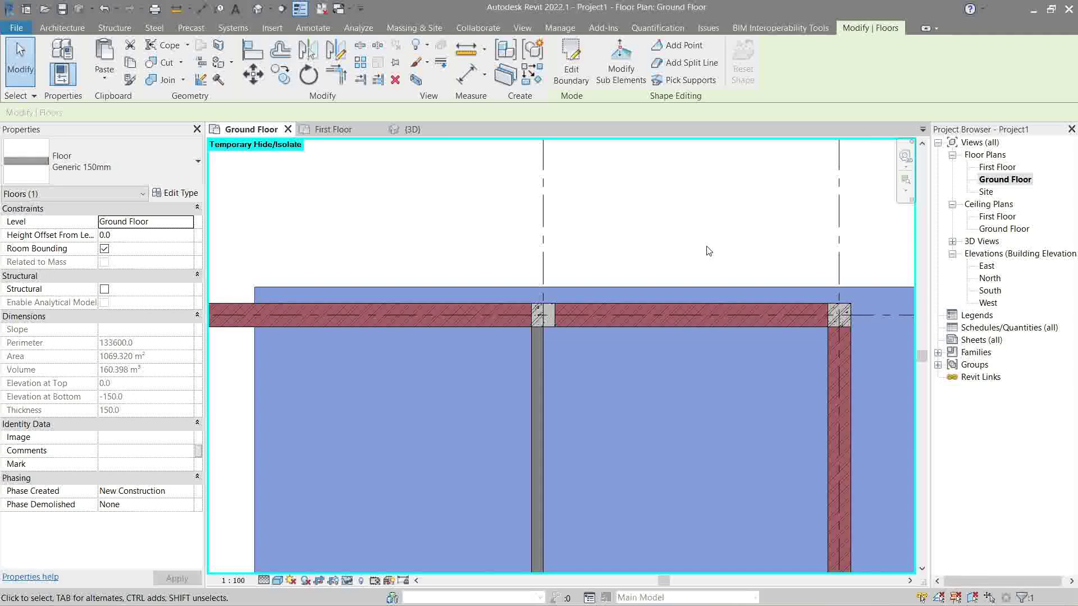
key("ctrl+z")
key("ctrl+z")
key("ctrl+z")
key("ctrl+z")
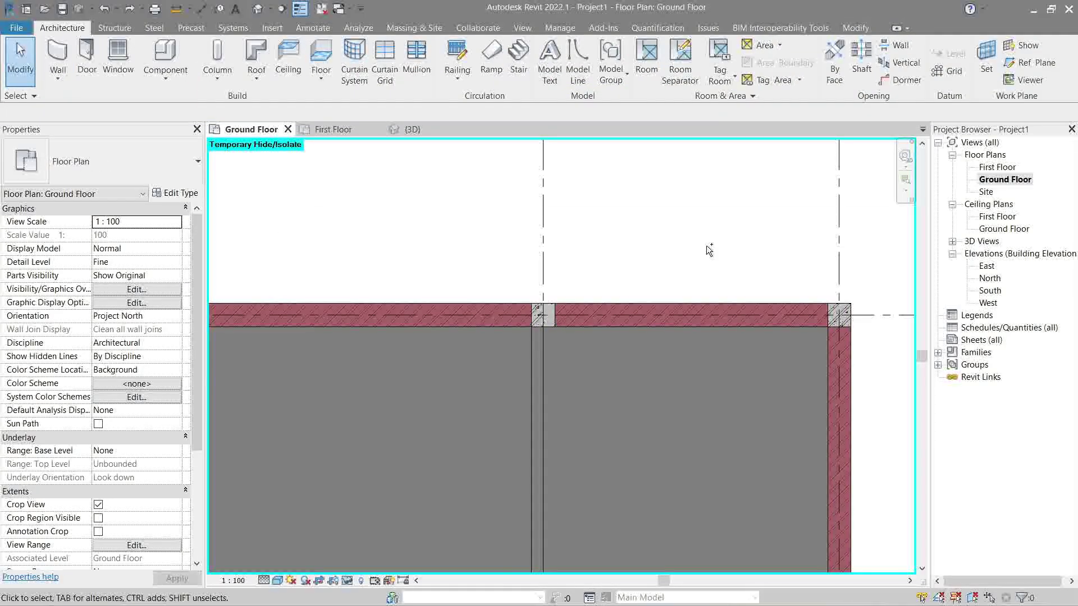
key("Tab")
left_click(711, 328)
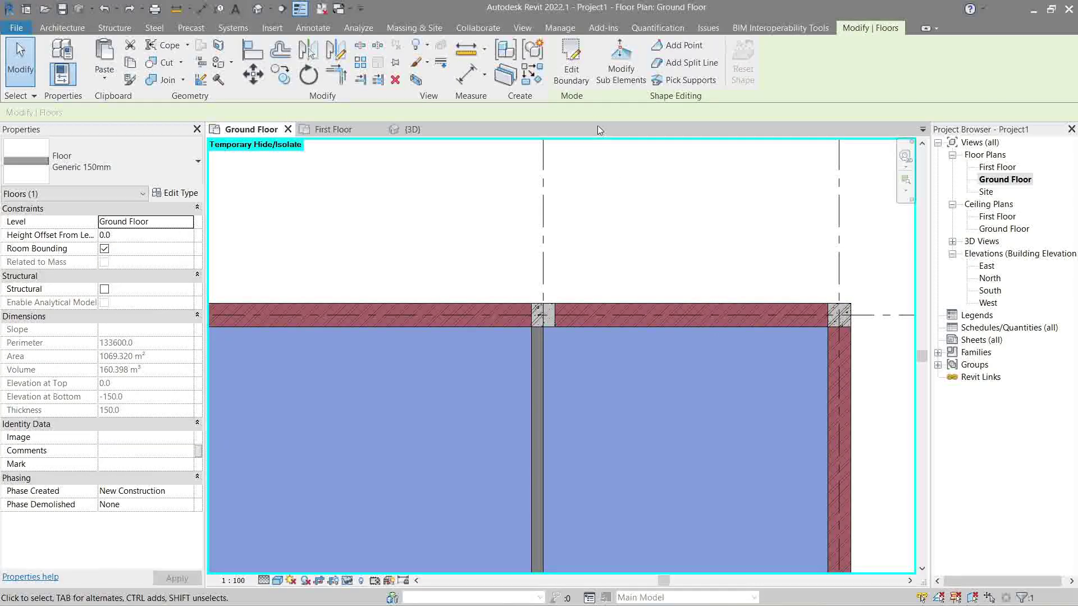
- Enter boundary edit mode on the slab and inspect its boundary line chain
left_click(571, 83)
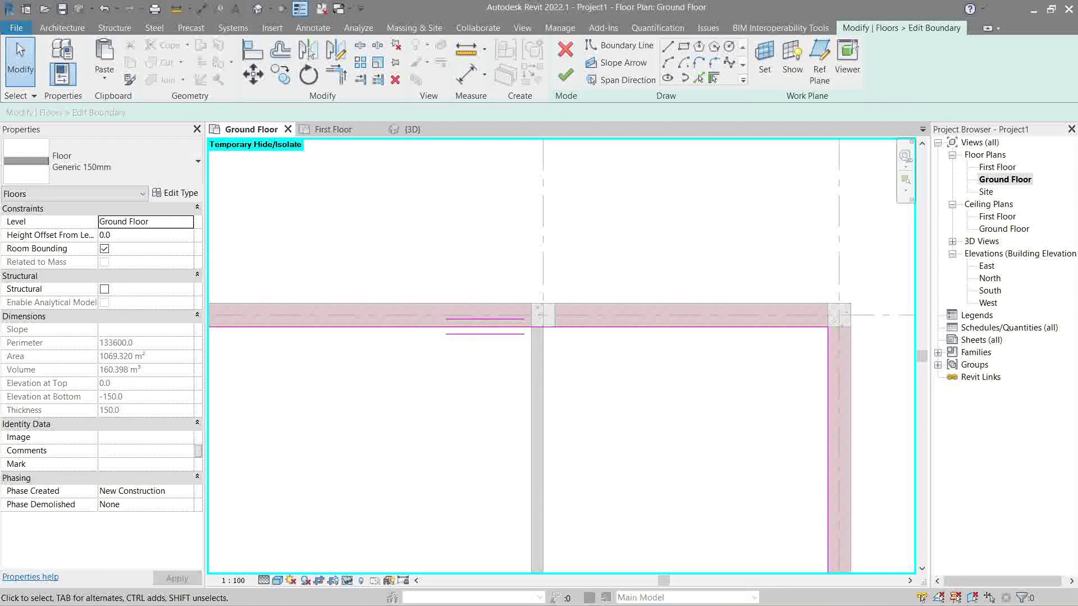
key("Tab")
left_click(604, 328)
scroll(606, 326, "down", 2)
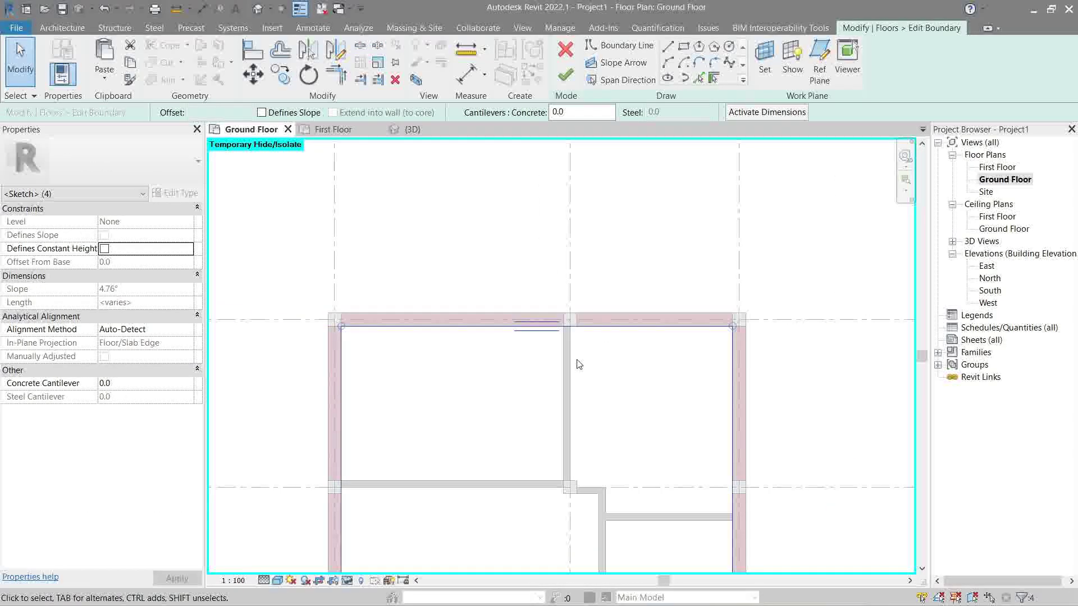
middle_click_drag(583, 374, 674, 315)
scroll(570, 319, "up", 2)
key("Escape")
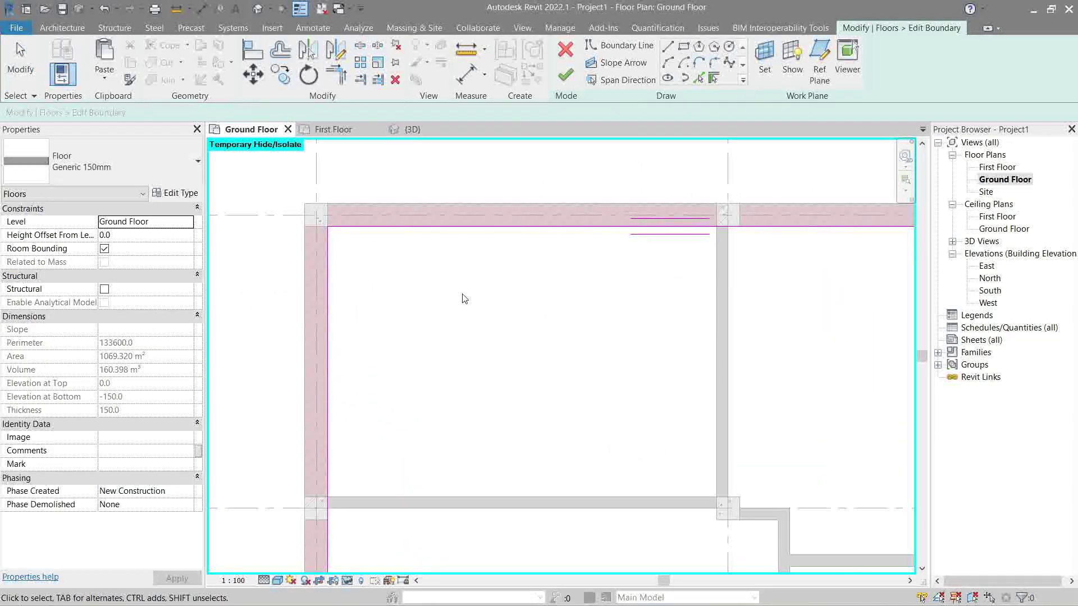
- Align the top and left boundary lines to the walls' outer faces
key("a")
key("l")
left_click(466, 204)
left_click(460, 227)
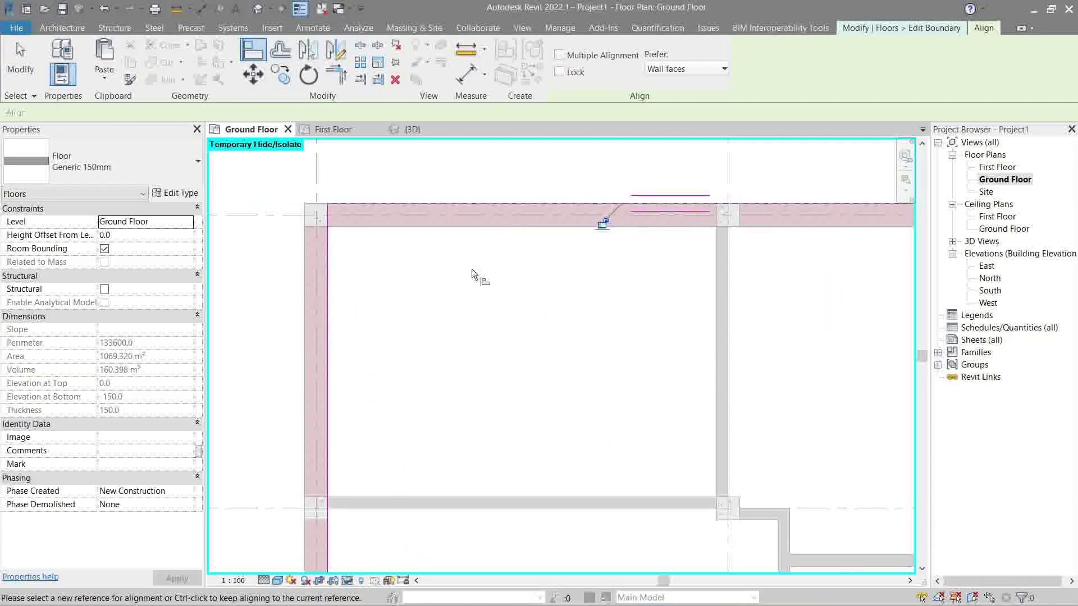
left_click(307, 267)
left_click(329, 270)
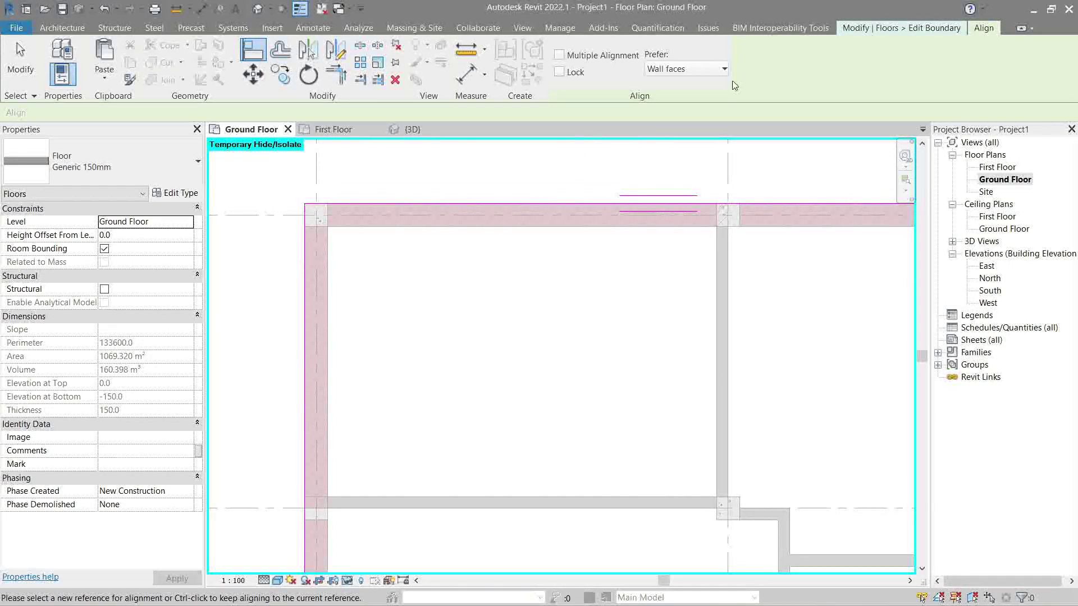
left_click(862, 28)
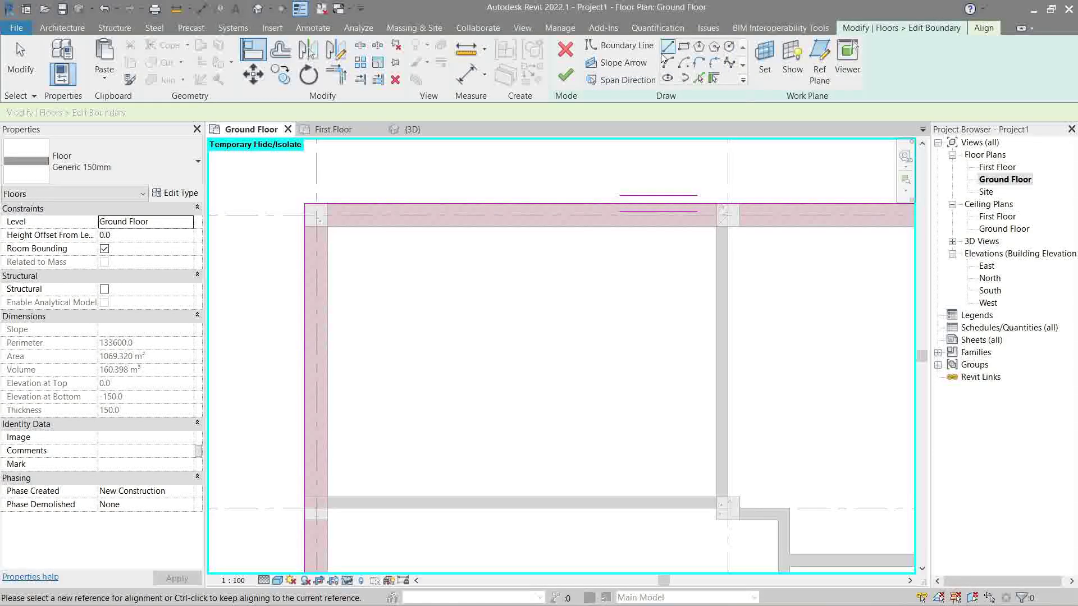
- Draw a new boundary line from the right-hand wall corner to the grid F corner
scroll(658, 162, "down", 1)
mouse_move(562, 304)
middle_mouse_down()
mouse_move(298, 339)
mouse_move(150, 345)
middle_mouse_up()
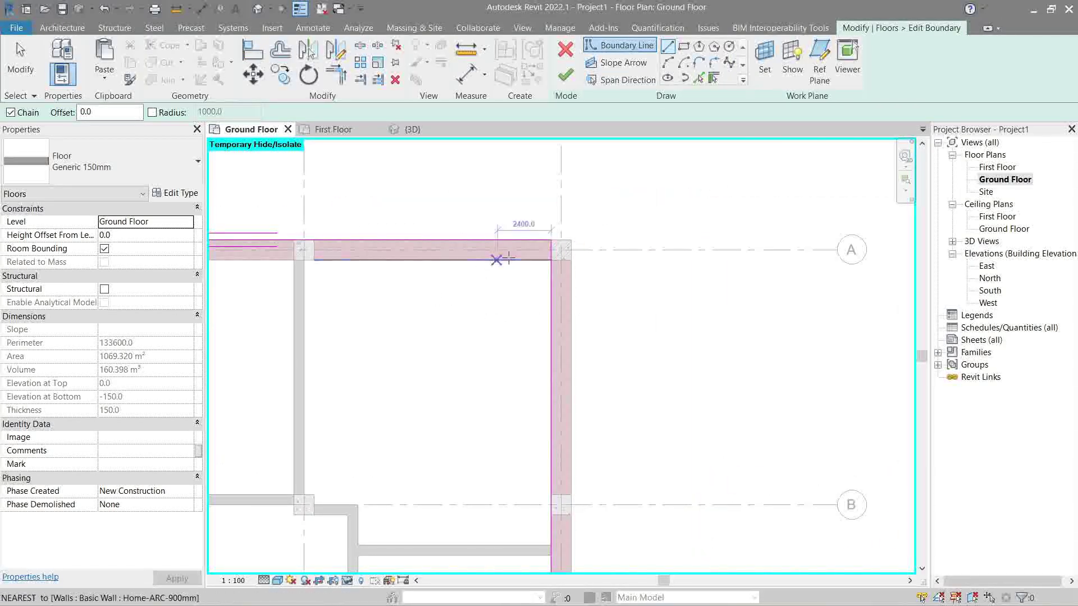
left_click(574, 239)
scroll(574, 261, "down", 5)
middle_click_drag(569, 387, 603, 146)
scroll(609, 488, "up", 4)
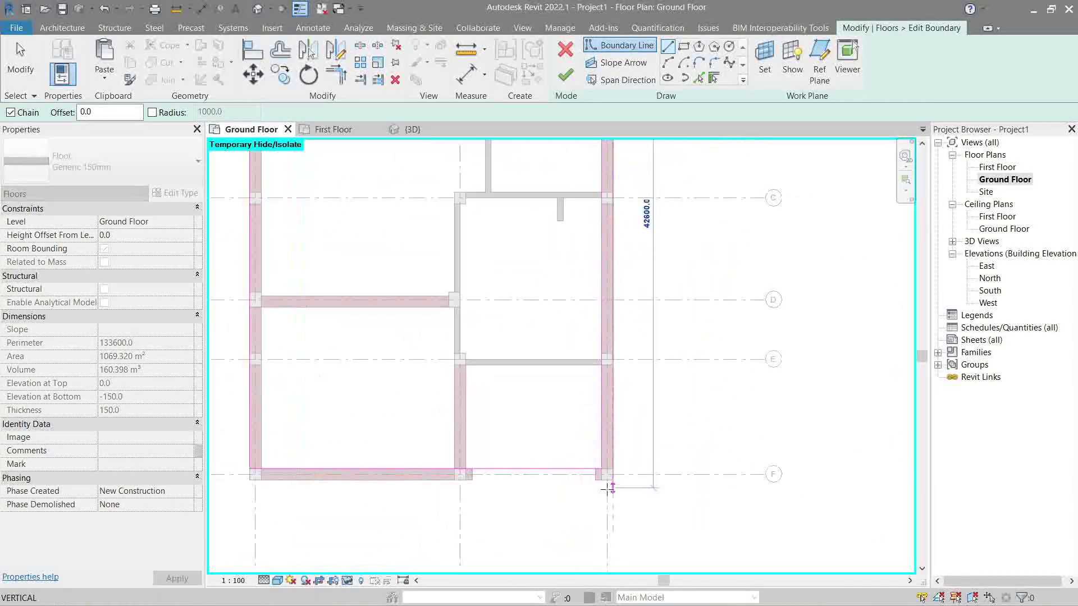
left_click(616, 476)
scroll(614, 440, "down", 3)
scroll(637, 440, "up", 3)
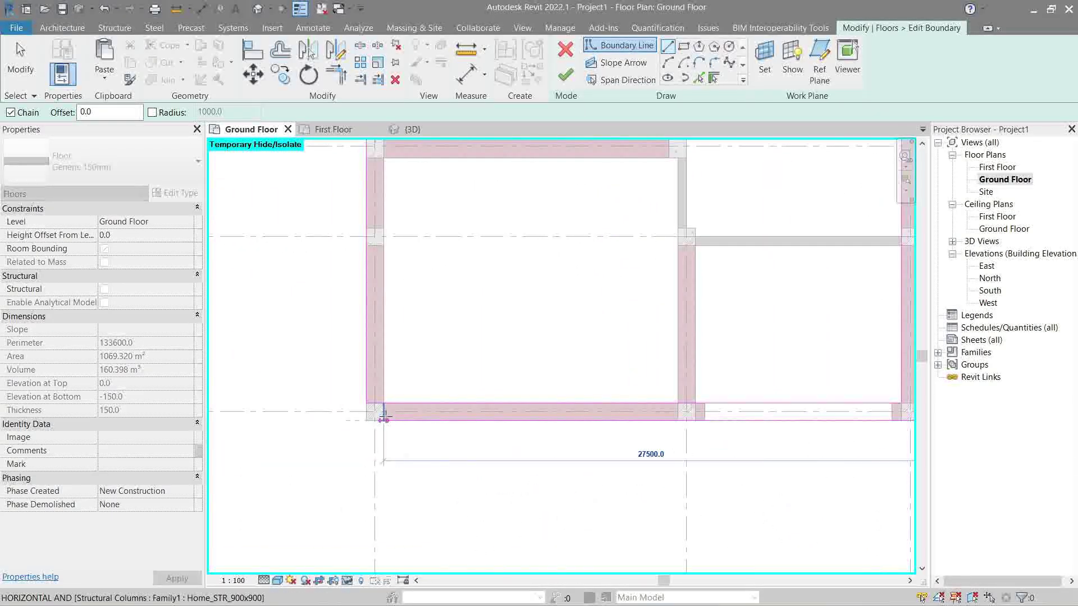
left_click(369, 418)
scroll(370, 418, "up", 2)
key("Escape")
key("Escape")
- Delete the old bottom boundary line and extend the left line down to the corner
left_click(402, 399)
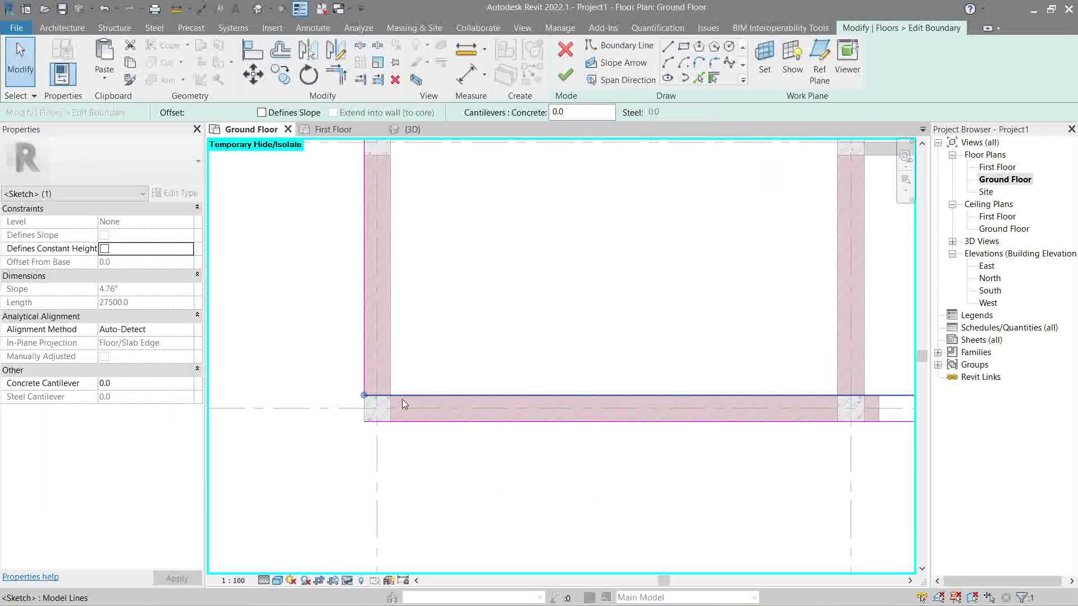
key("Delete")
left_click(364, 388)
left_click_drag(365, 396, 365, 422)
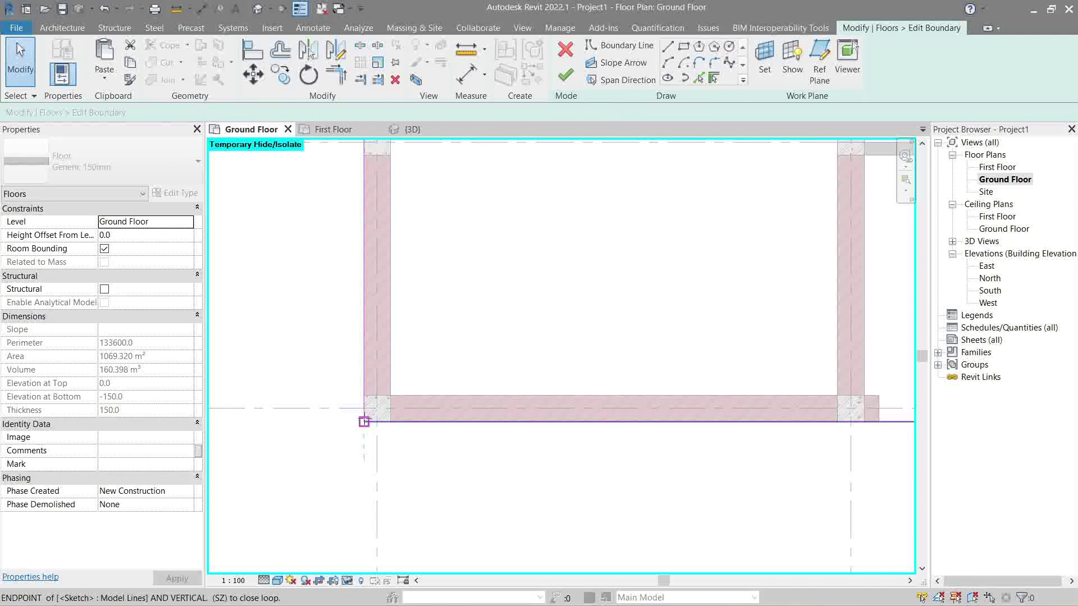
scroll(399, 416, "down", 2)
middle_click_drag(525, 409, 241, 392)
scroll(594, 381, "up", 3)
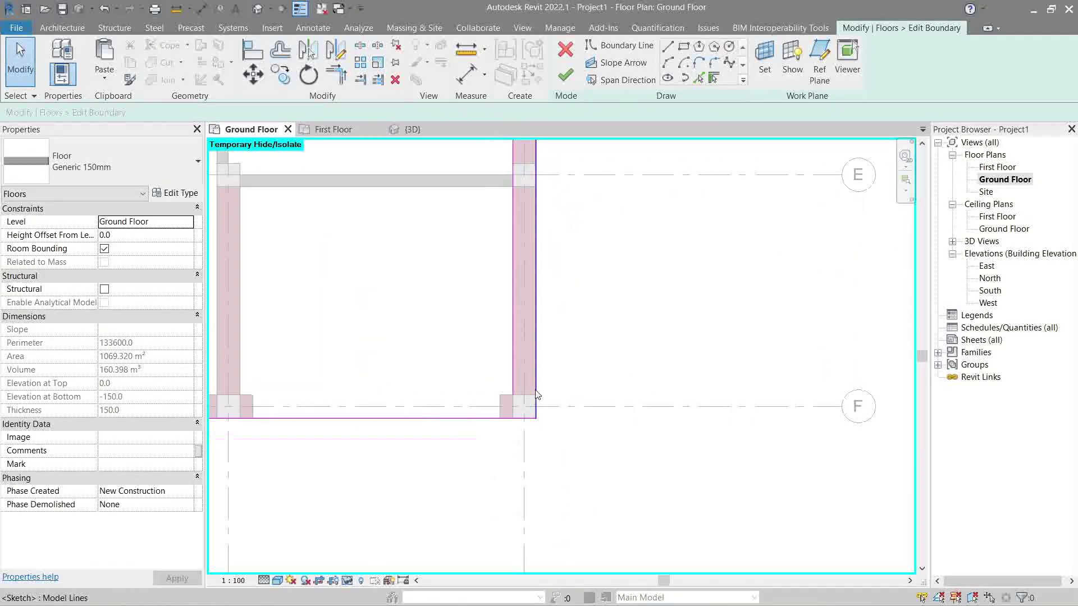
scroll(537, 395, "down", 1)
scroll(562, 398, "down", 1)
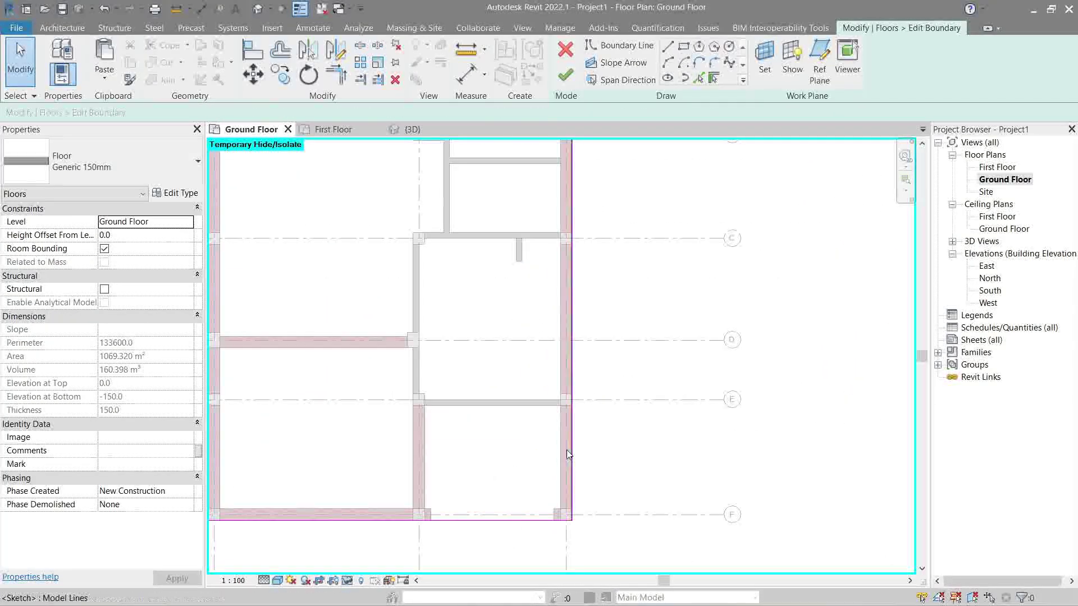
scroll(570, 342, "up", 5)
- Adjust the top boundary line and trim it with the right line to form a corner
left_click(545, 237)
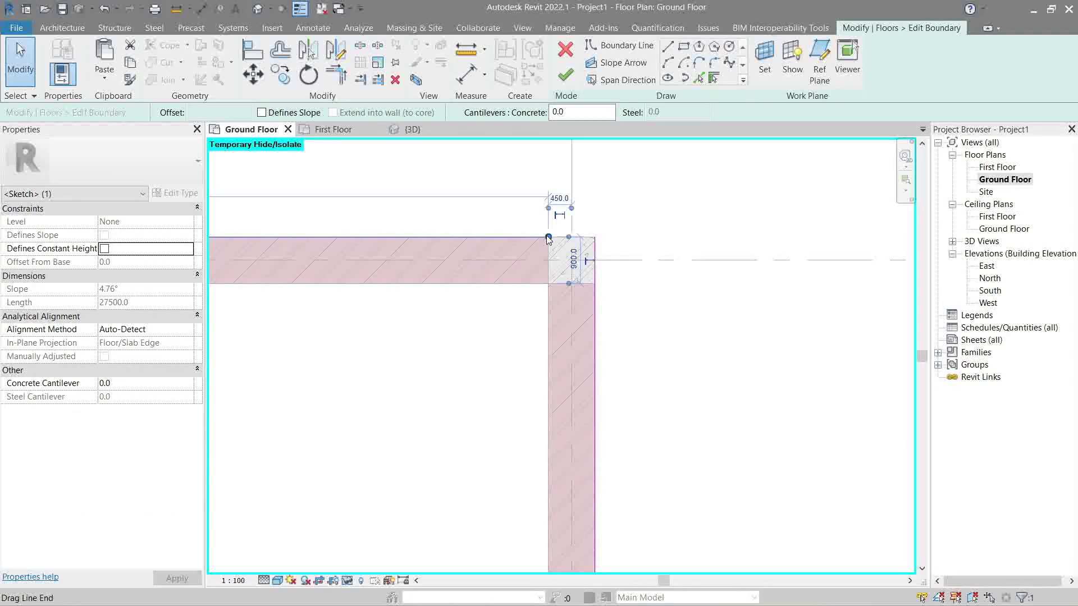
left_click_drag(548, 238, 595, 237)
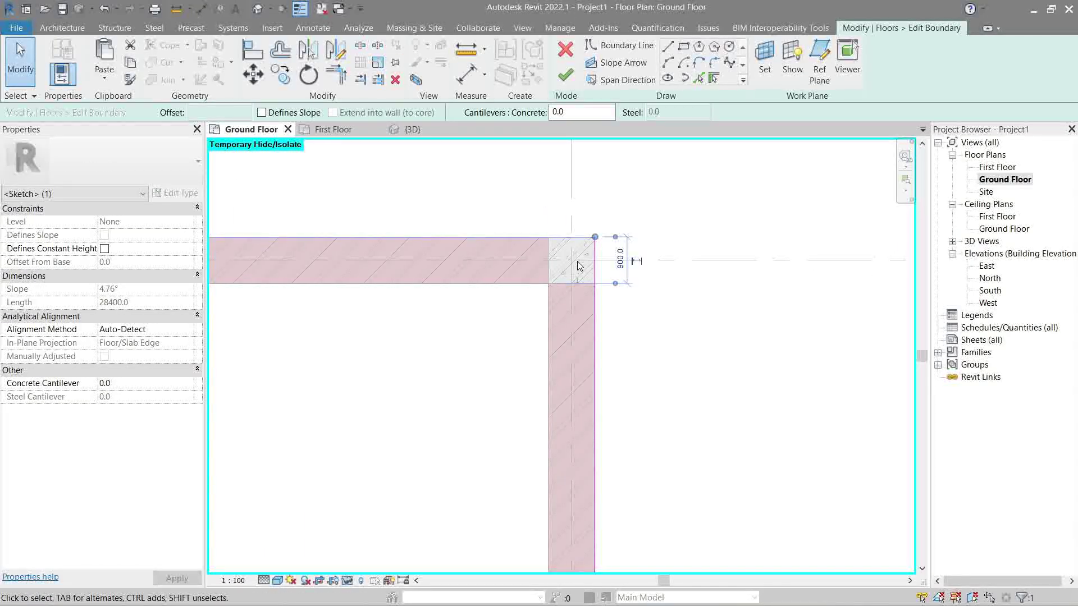
left_click_drag(595, 238, 455, 232)
left_click(512, 343)
key("t")
key("r")
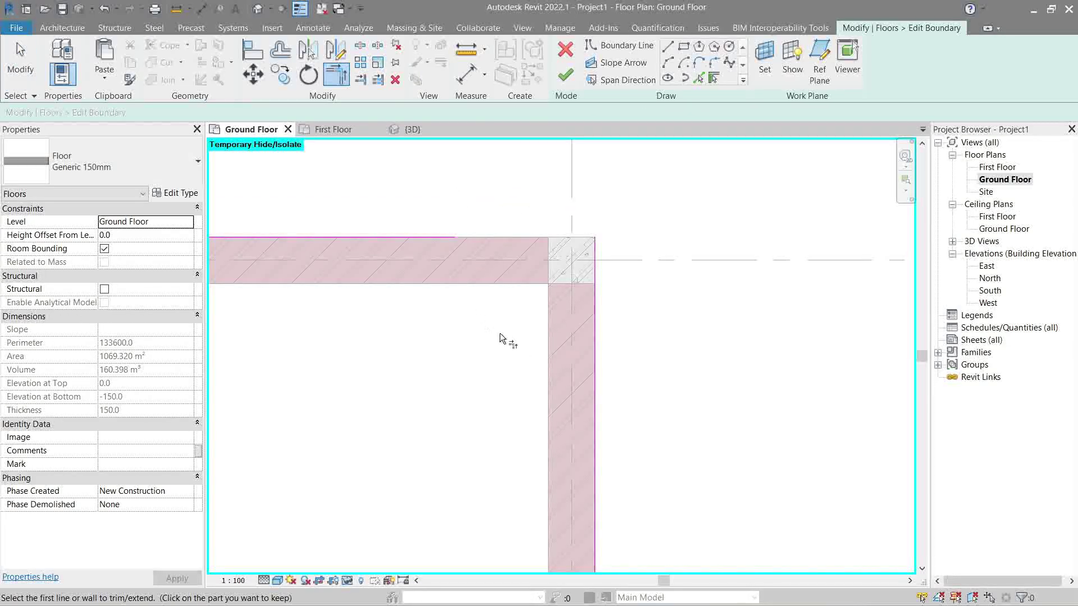
left_click(439, 244)
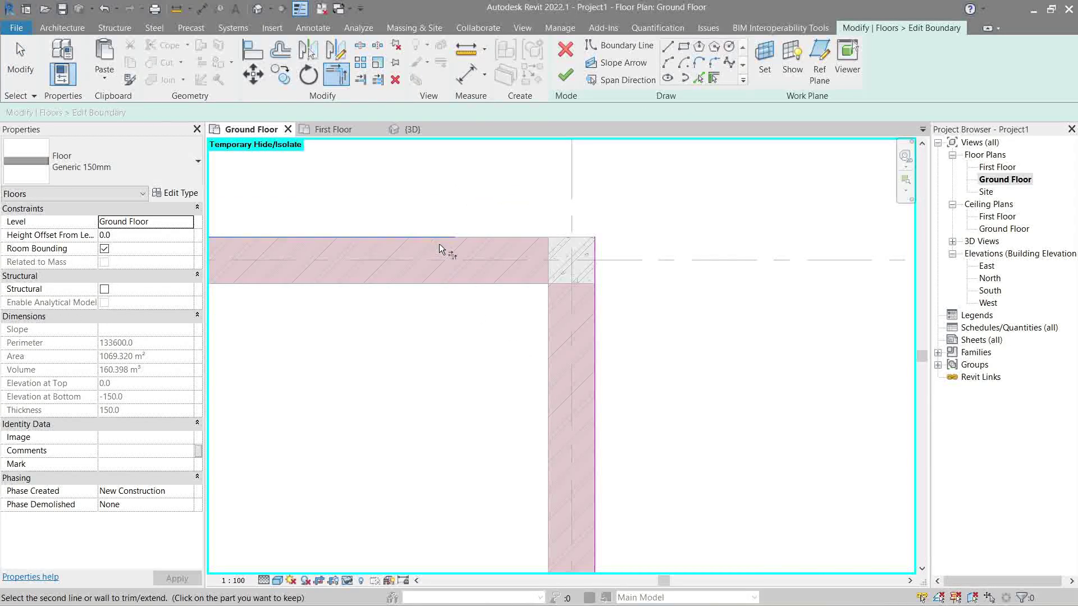
left_click(590, 287)
key("Escape")
- Review the full floor outline and finish the boundary edit
scroll(453, 372, "down", 5)
middle_click_drag(442, 411, 645, 285)
scroll(644, 285, "down", 2)
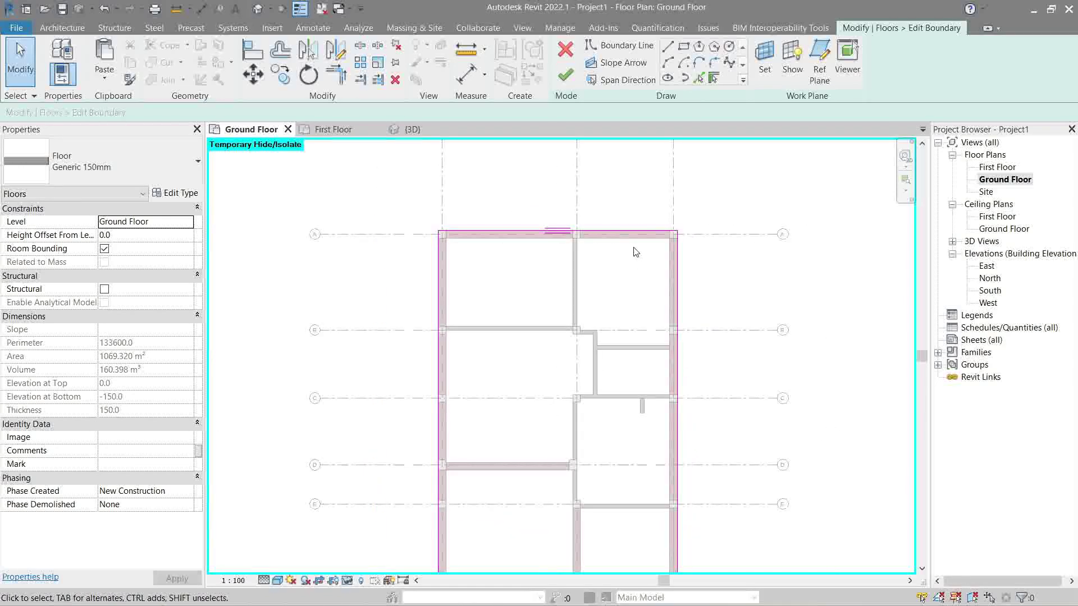
left_click(567, 77)
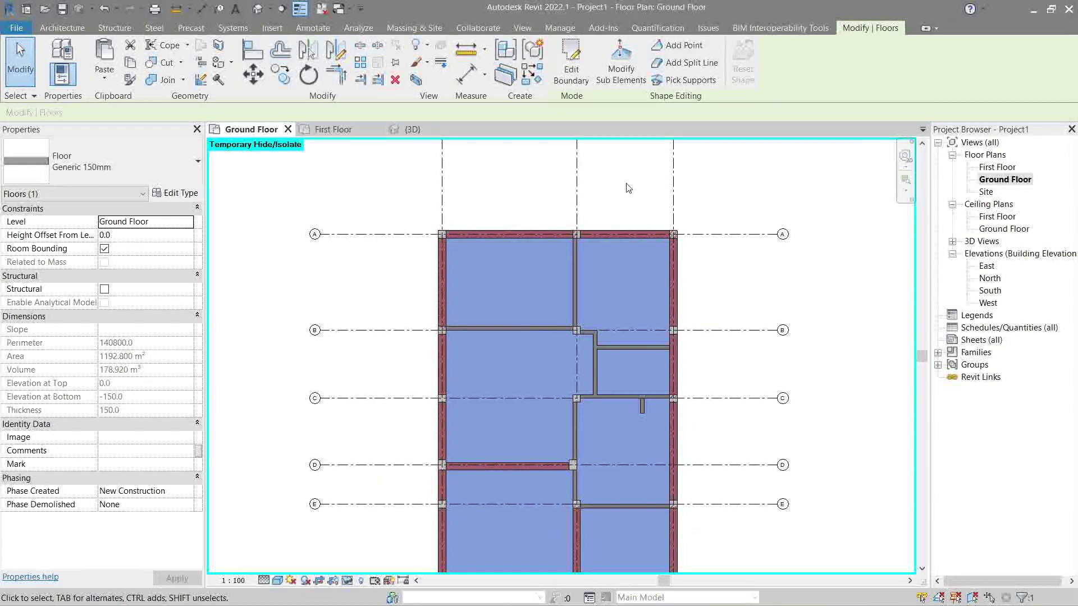
- In 3D, orbit and zoom to the wall corner to check the slab edge, then select the slab
left_click(259, 9)
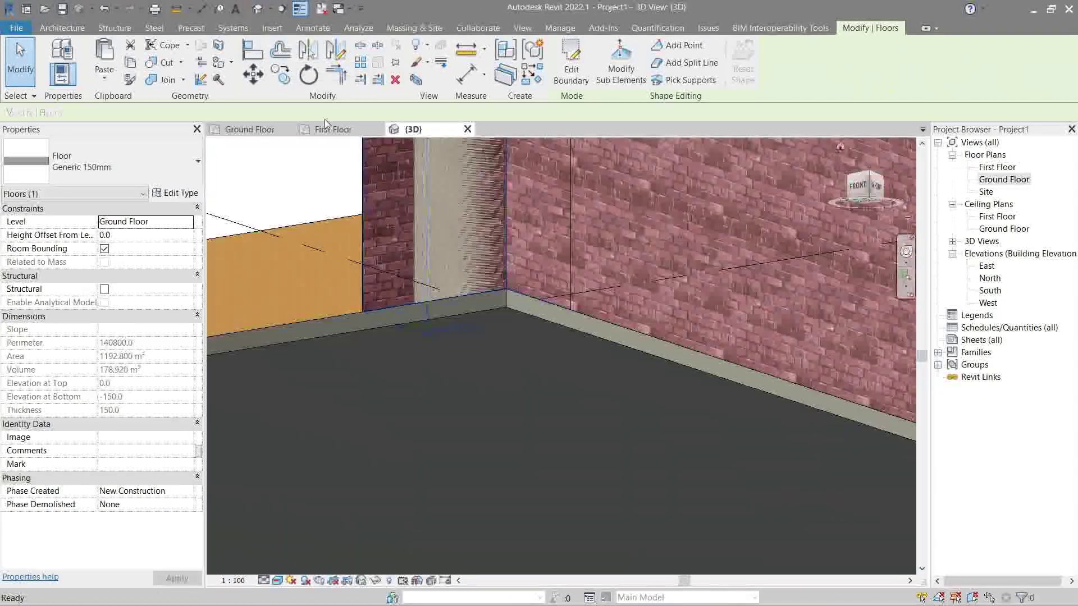
left_click(543, 324)
scroll(553, 351, "down", 3)
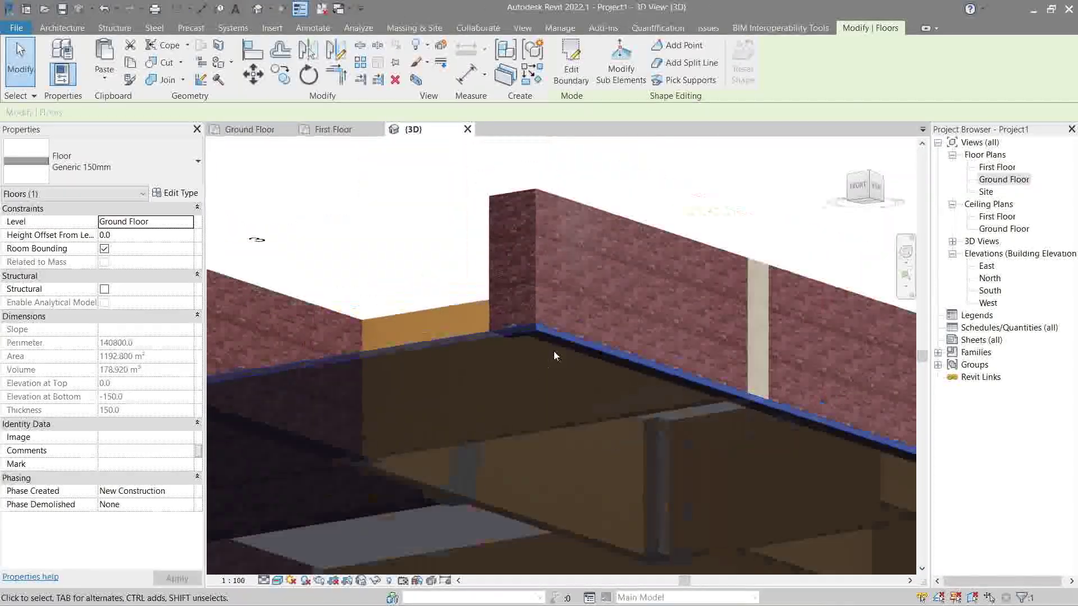
middle_click_drag(553, 351, 695, 356, "shift")
left_click(695, 356)
middle_click_drag(688, 286, 578, 388)
scroll(624, 291, "up", 1)
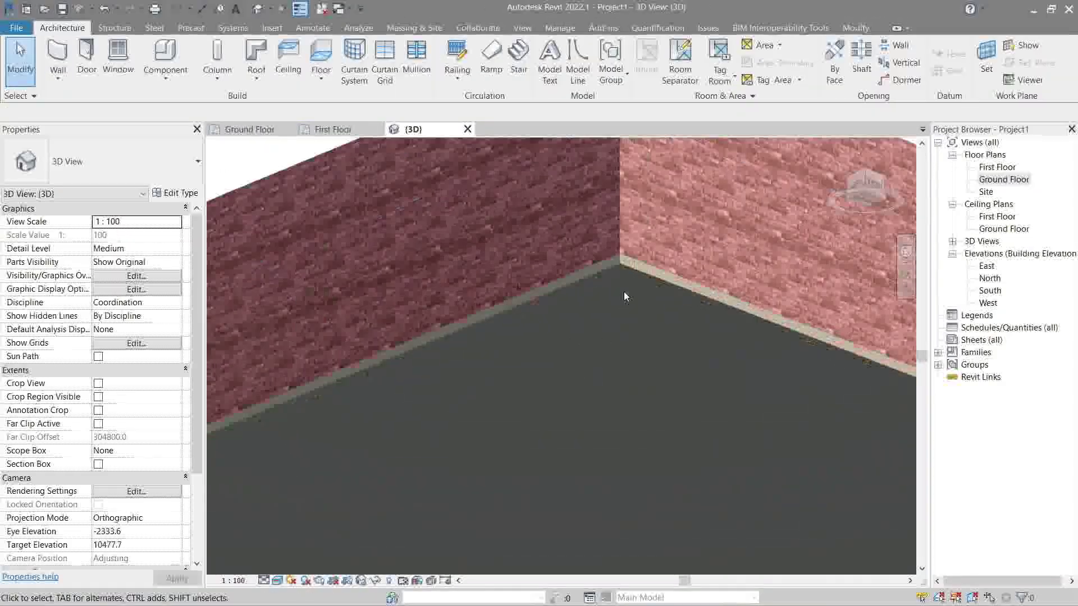
middle_click_drag(625, 291, 569, 386)
scroll(569, 386, "up", 1)
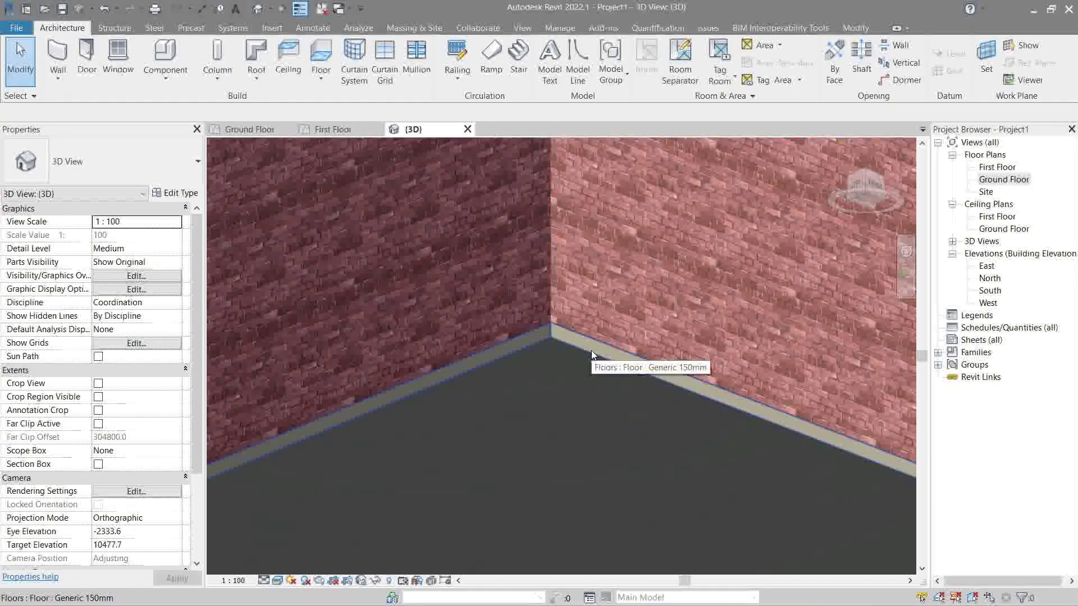
left_click(591, 353)
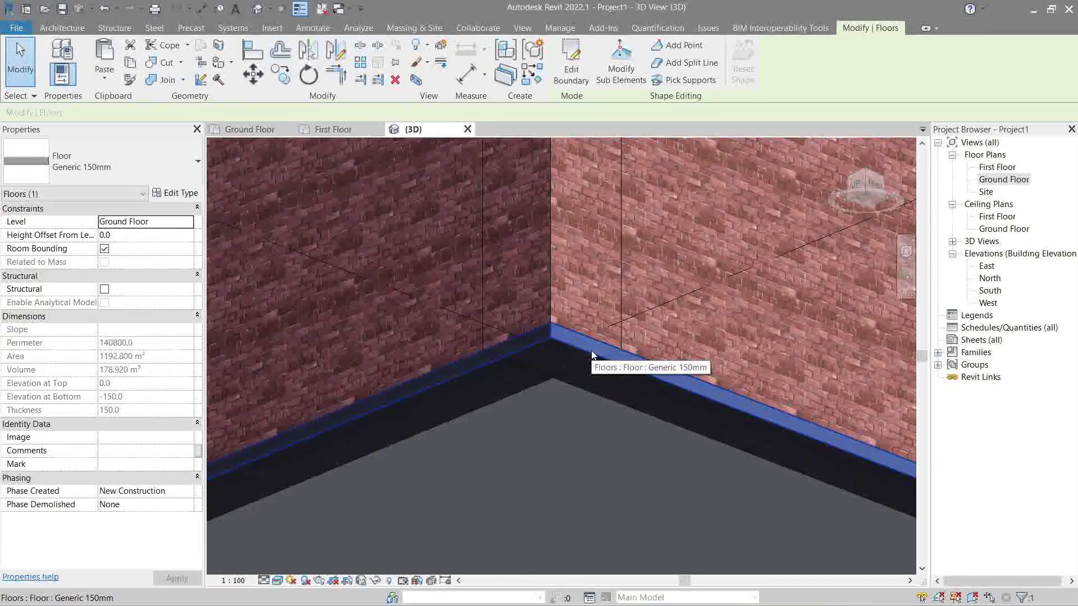
- Duplicate the floor type as Home-STR-Slab-500mm
left_click(191, 195)
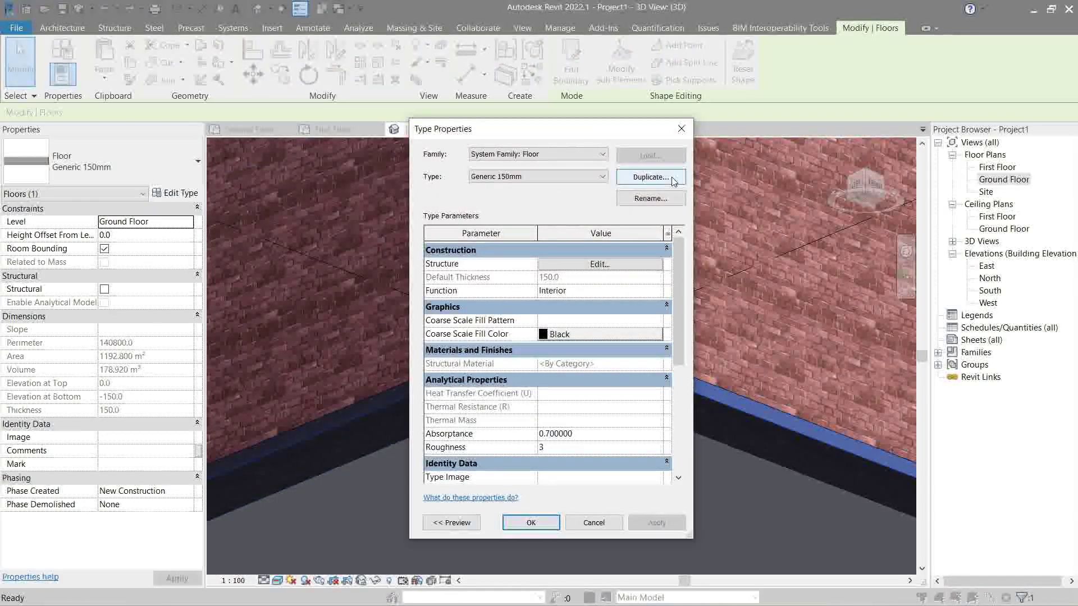
left_click(651, 177)
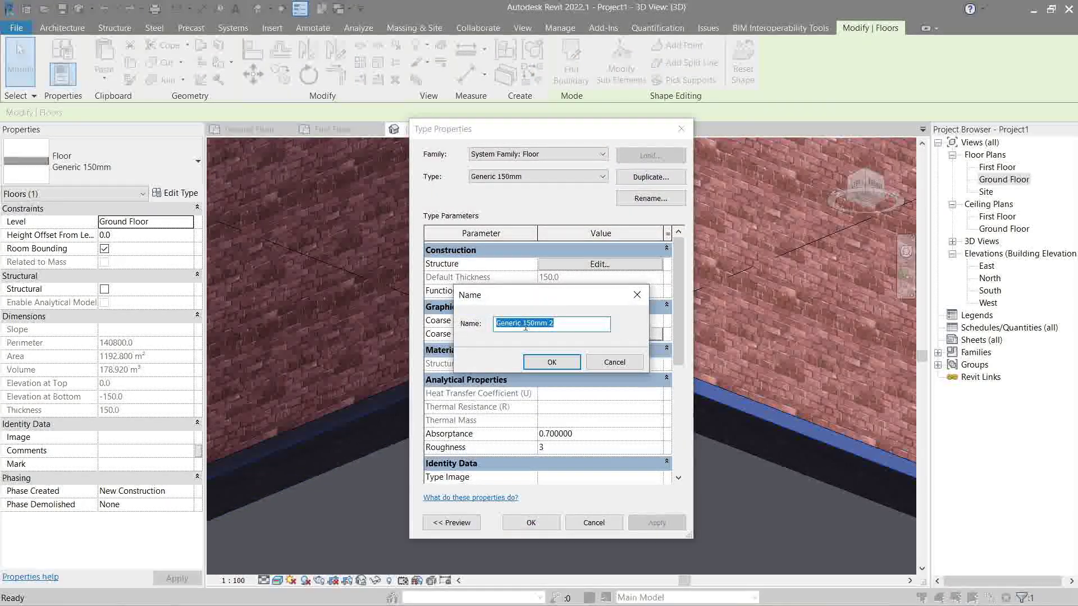
type("H")
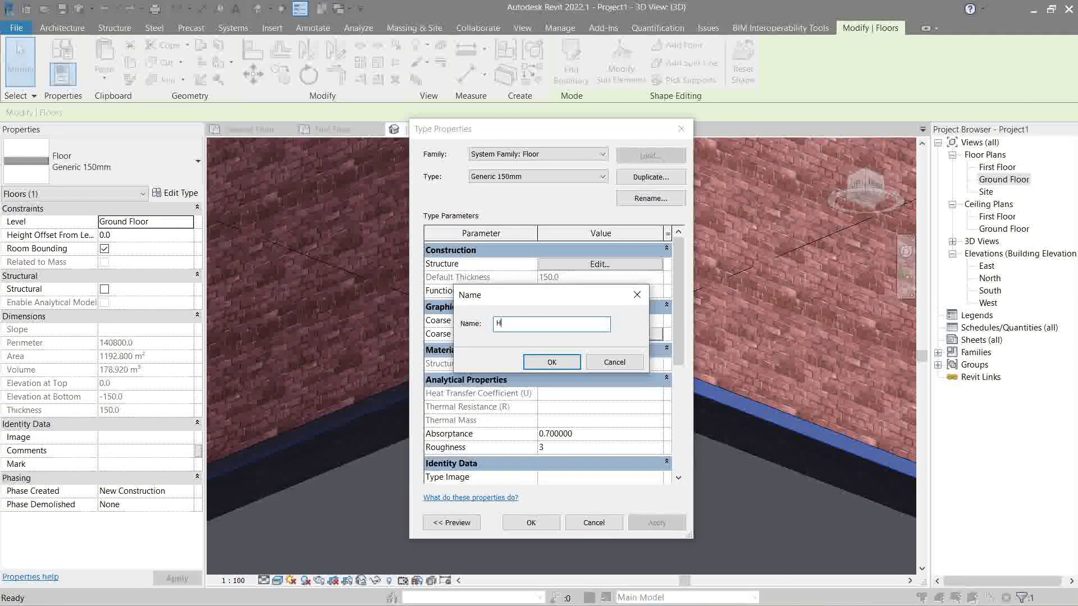
type("ome-STR-Slab-500mm")
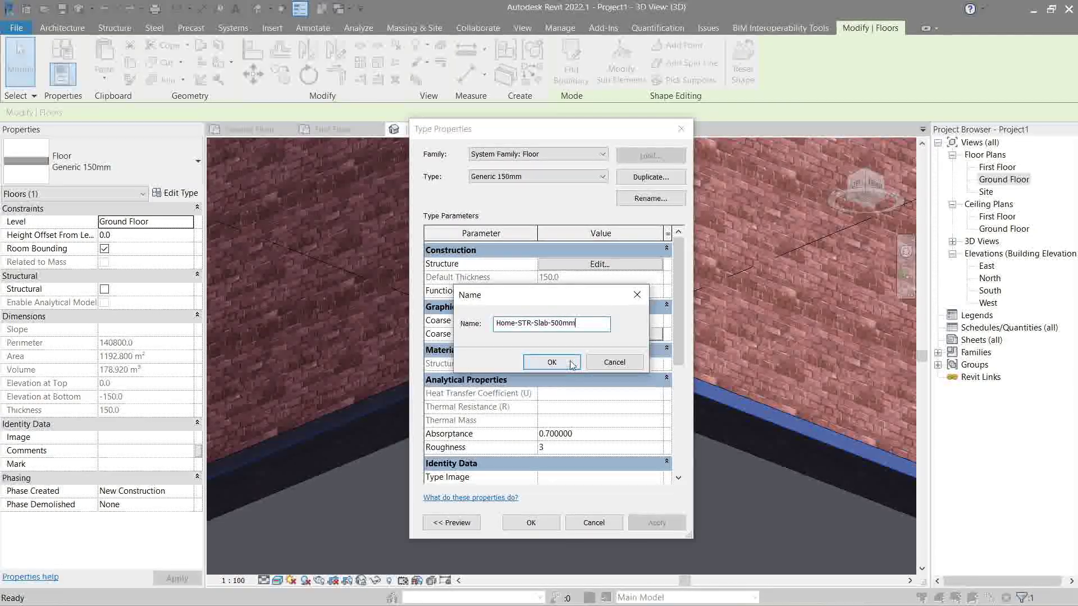
left_click(571, 365)
- Give the type a 500 mm Wood - Firing structure layer and apply it to the slab
left_click(597, 265)
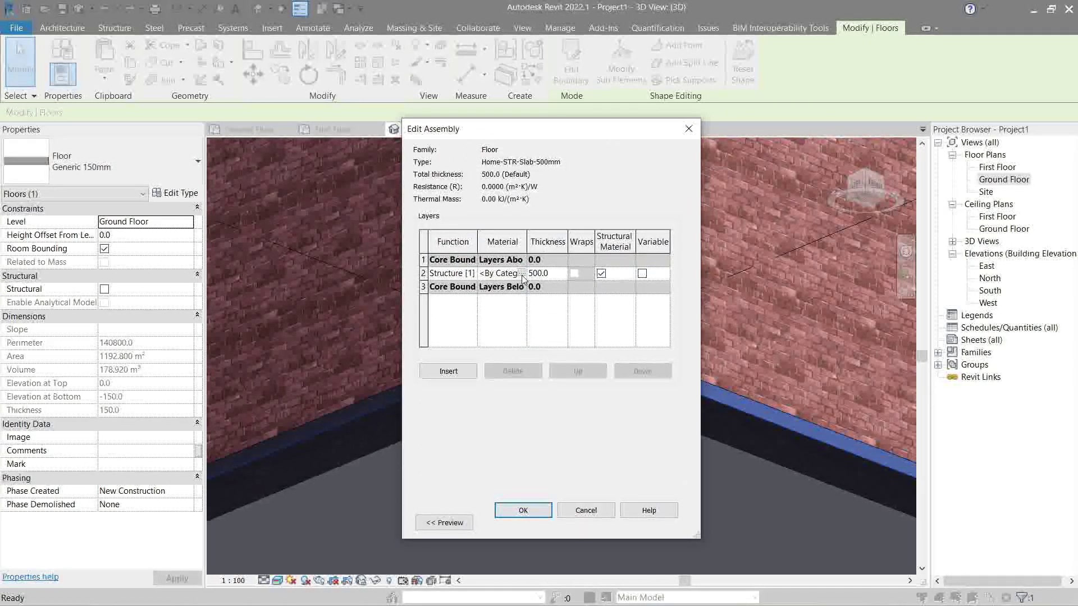
left_click(522, 274)
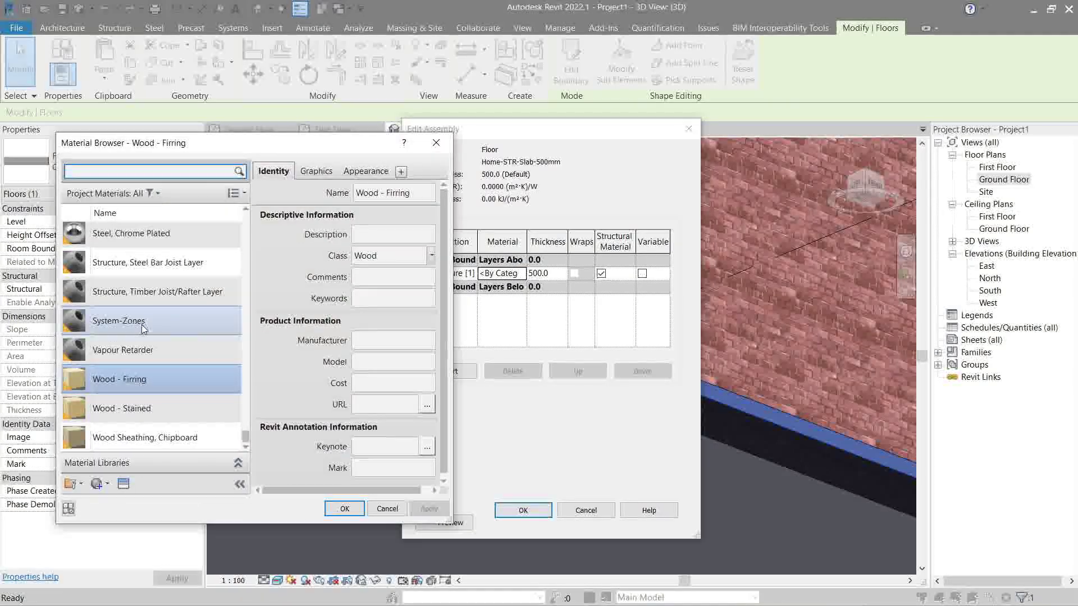
scroll(163, 348, "up", 15)
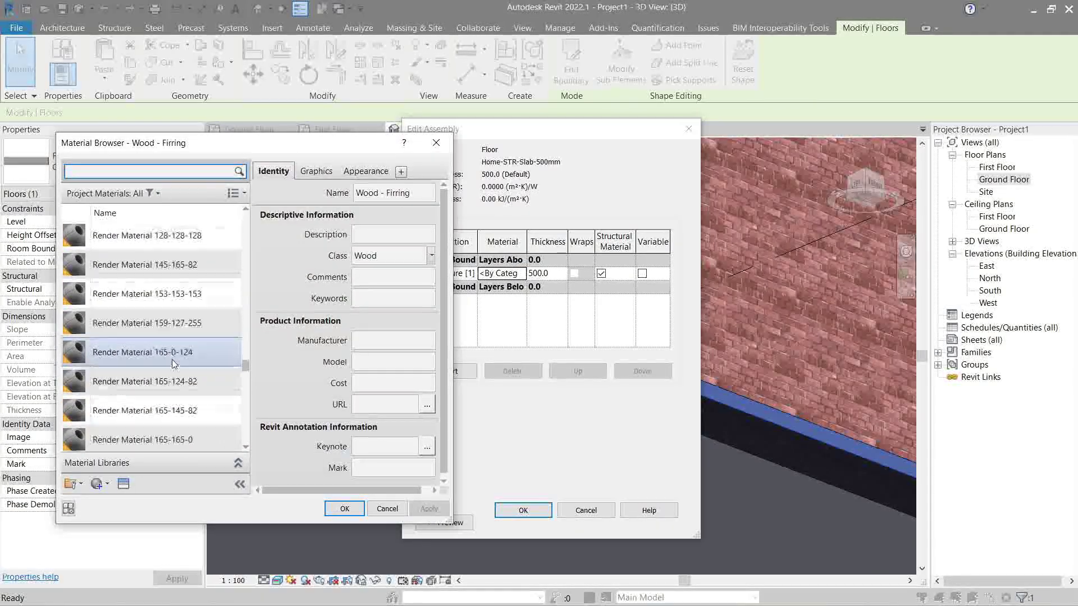
scroll(174, 367, "up", 5)
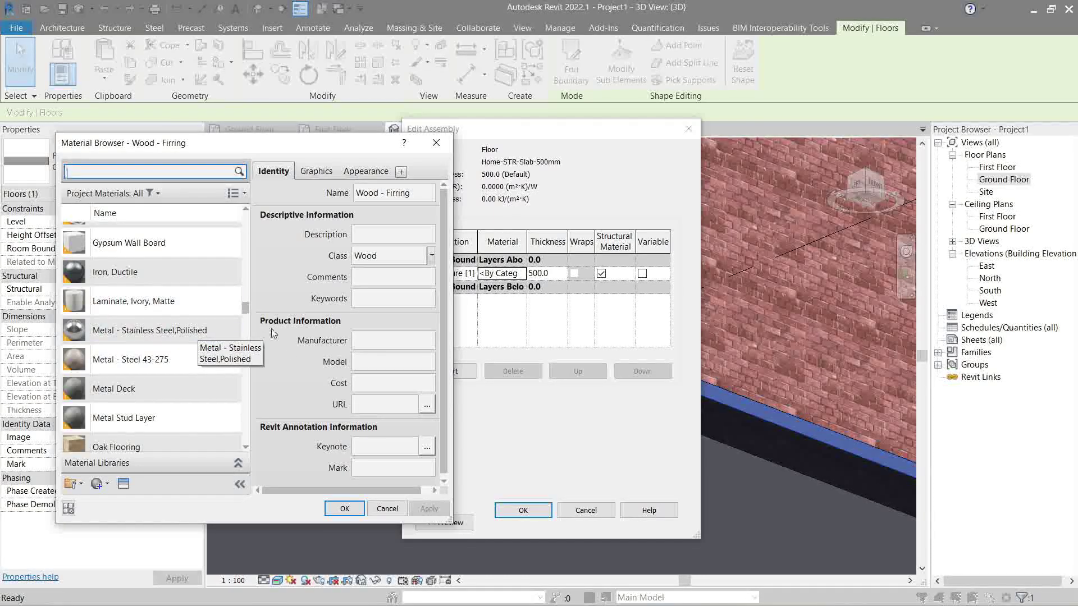
left_click(348, 508)
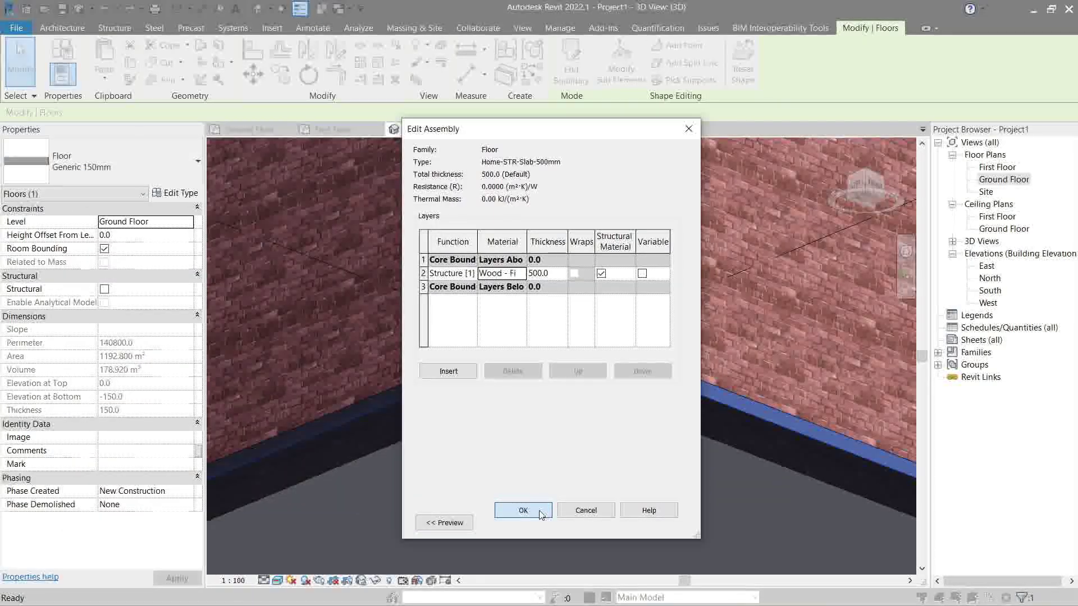
left_click(540, 512)
left_click(657, 522)
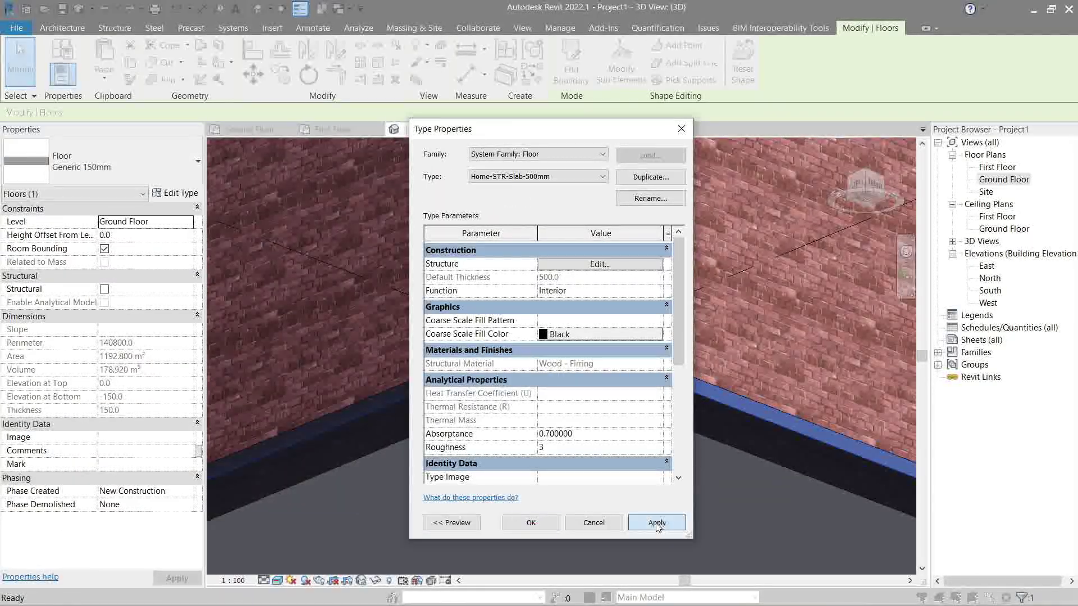
left_click(531, 523)
key("Escape")
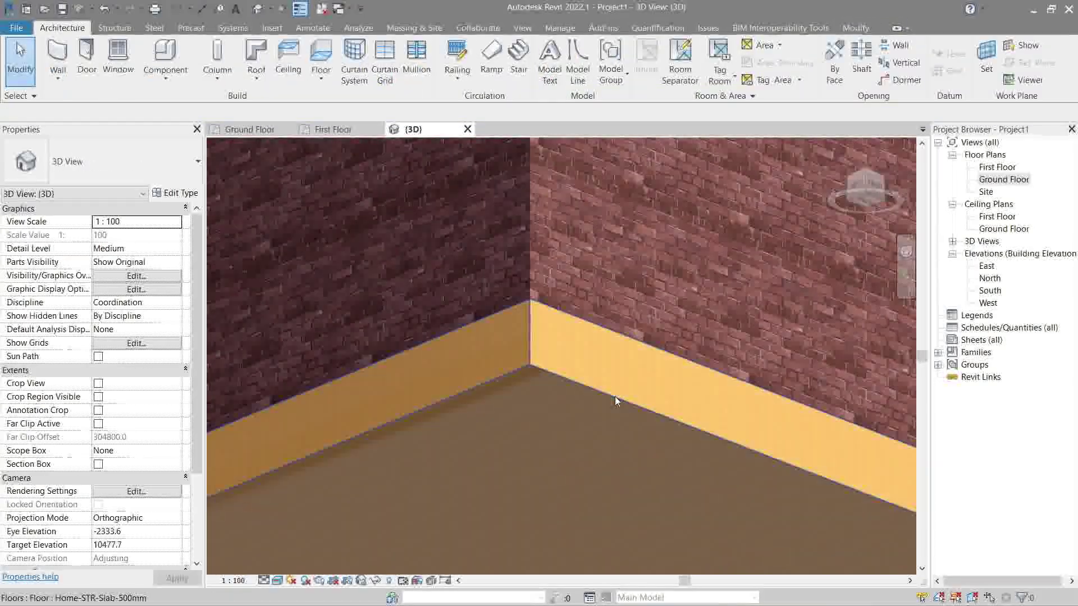
scroll(615, 396, "down", 4)
left_click(613, 397)
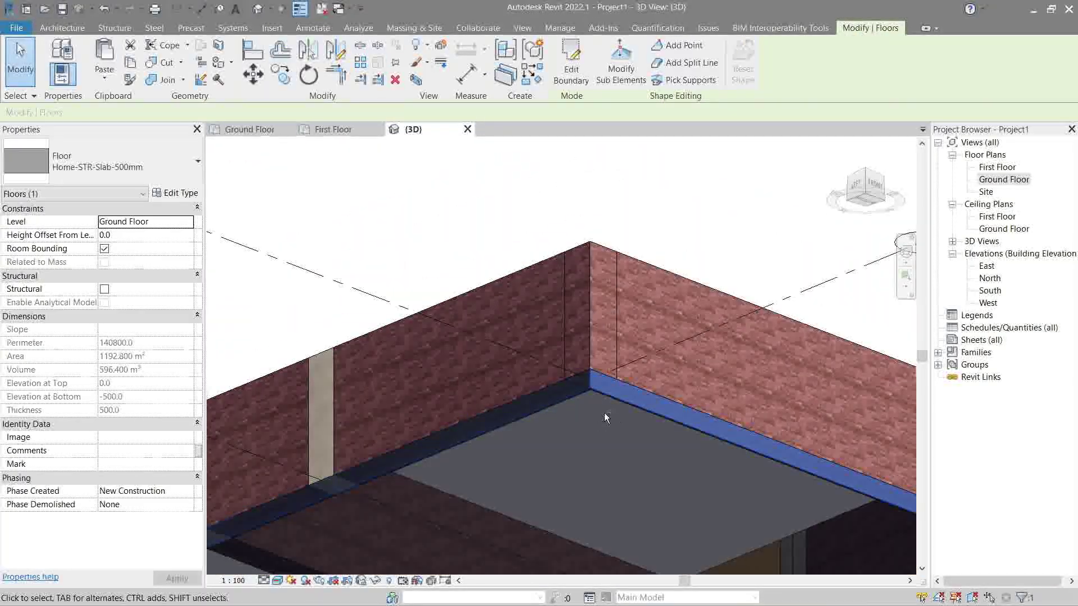
middle_click_drag(604, 412, 554, 392, "shift")
key("Escape")
scroll(556, 393, "up", 2)
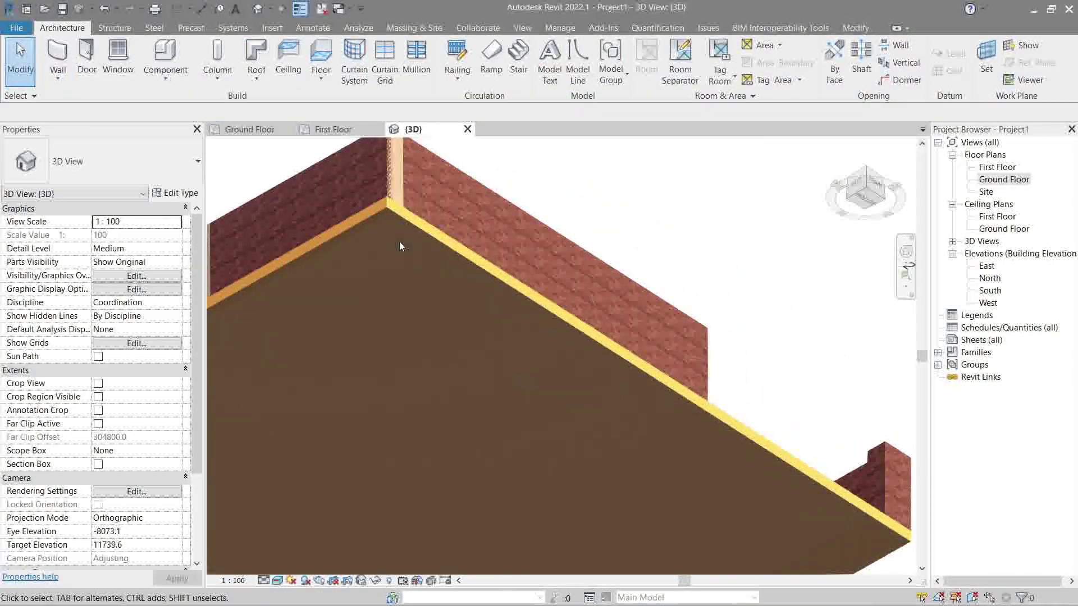
scroll(399, 241, "up", 3)
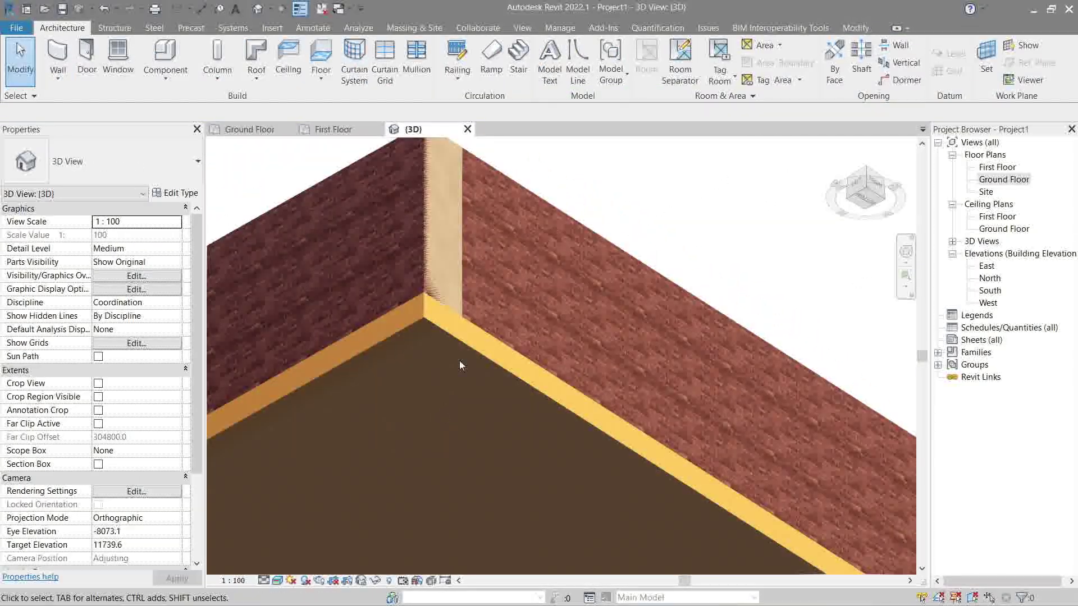
left_click(463, 348)
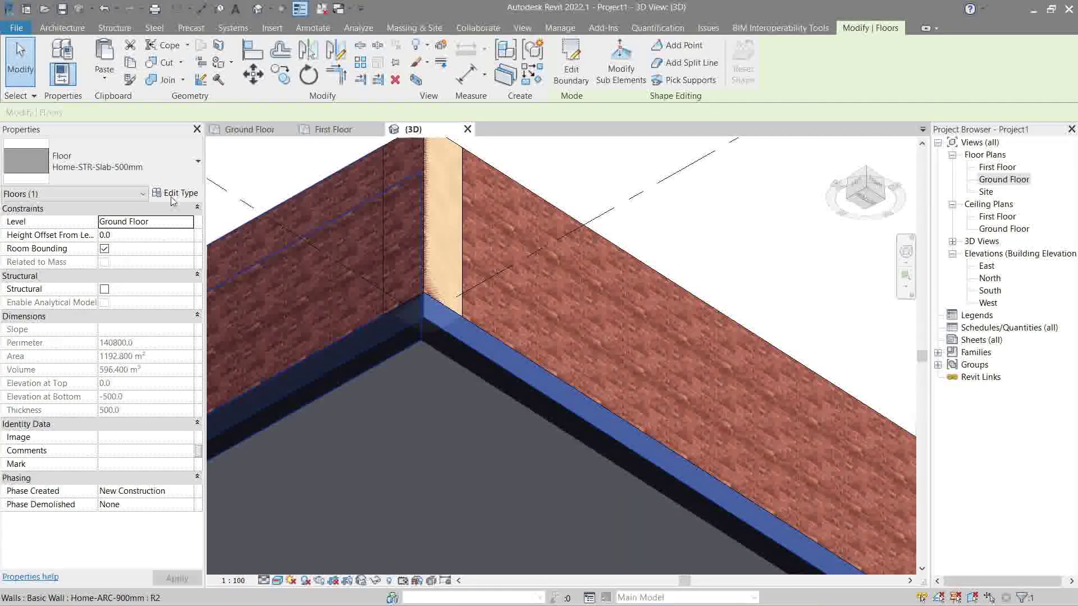
left_click(174, 193)
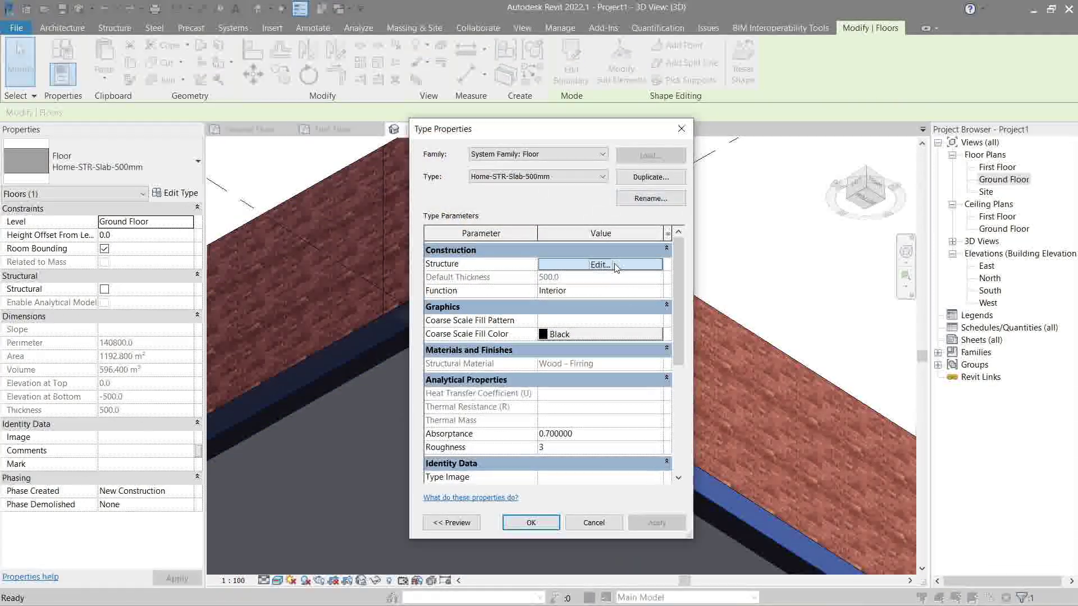
- Swap the structure layer material to Concrete Masonry Units and apply the type
left_click(614, 265)
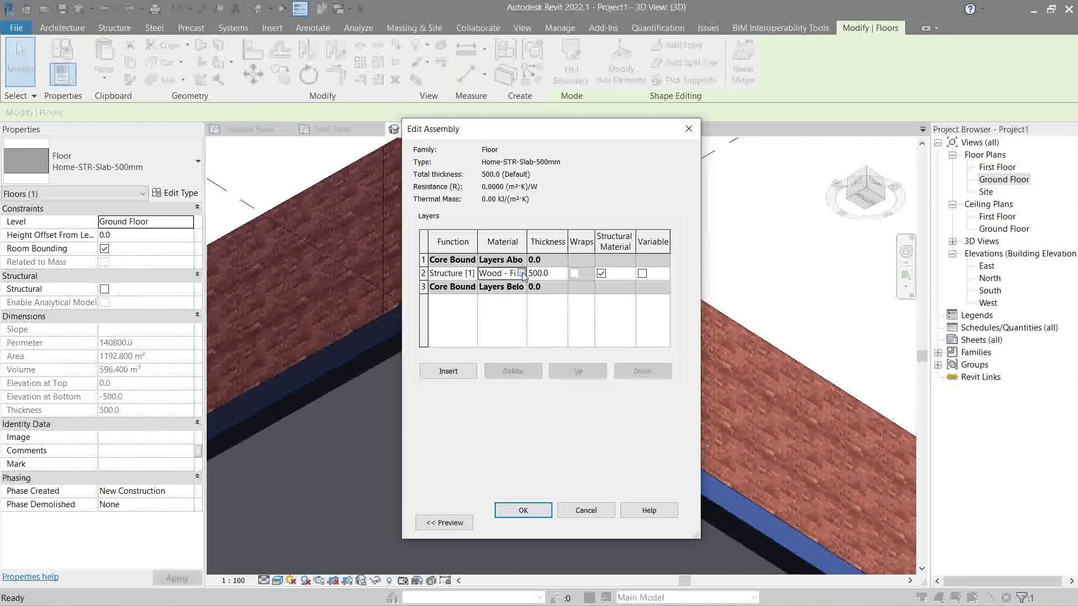
left_click(522, 273)
scroll(119, 305, "up", 5)
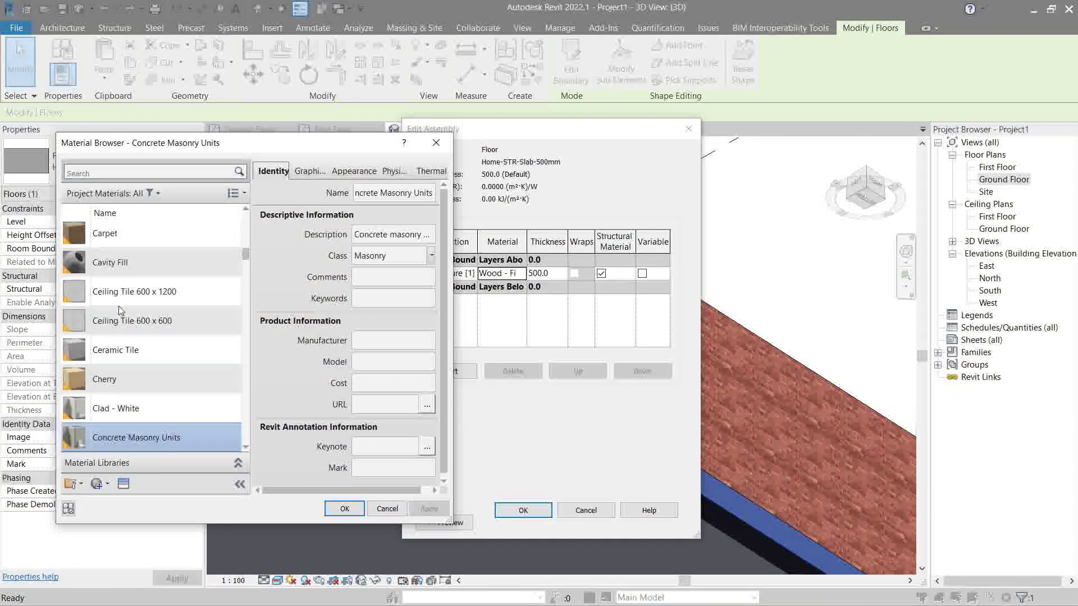
scroll(119, 310, "down", 2)
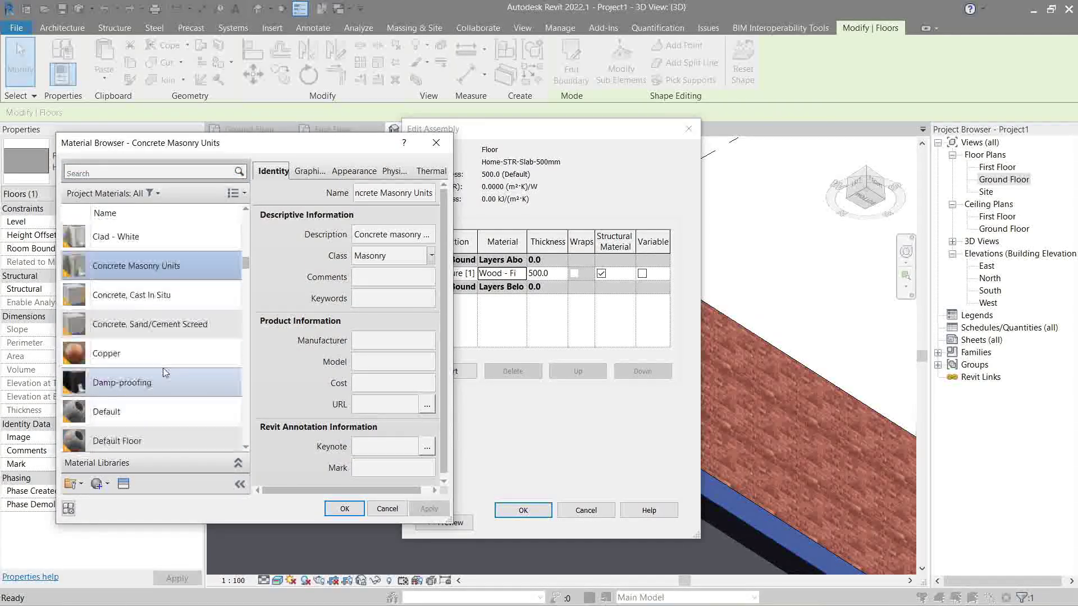
left_click(170, 306)
left_click(165, 269)
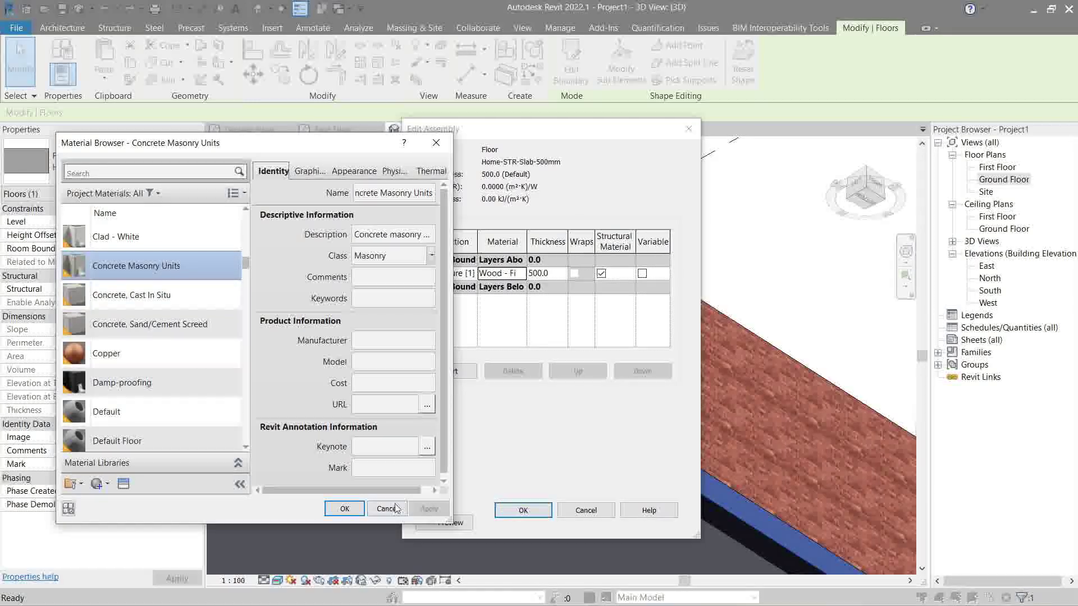
left_click(344, 508)
left_click(523, 510)
left_click(657, 523)
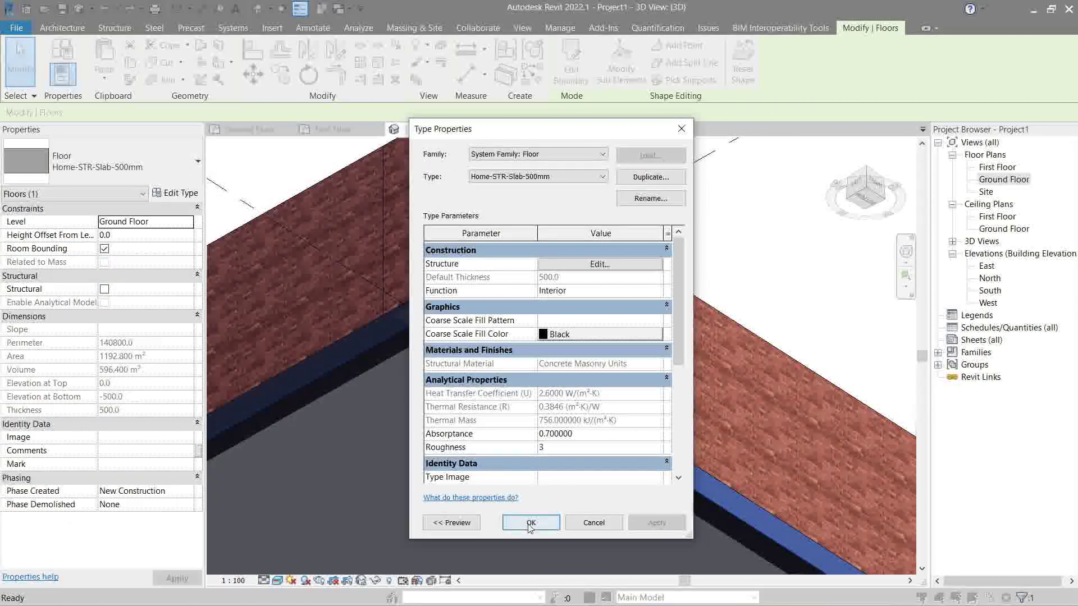
left_click(530, 522)
key("Escape")
- Orbit into the wall corner, then open the Ground Floor plan and pan to the top-left rooms
scroll(644, 341, "up", 3)
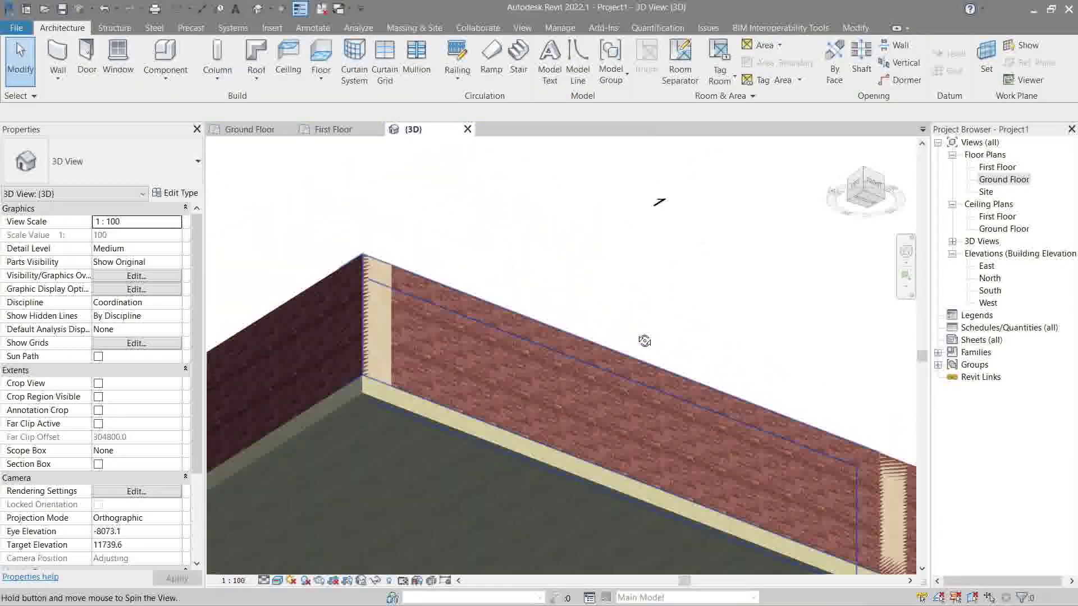
middle_click_drag(644, 341, 362, 390, "shift")
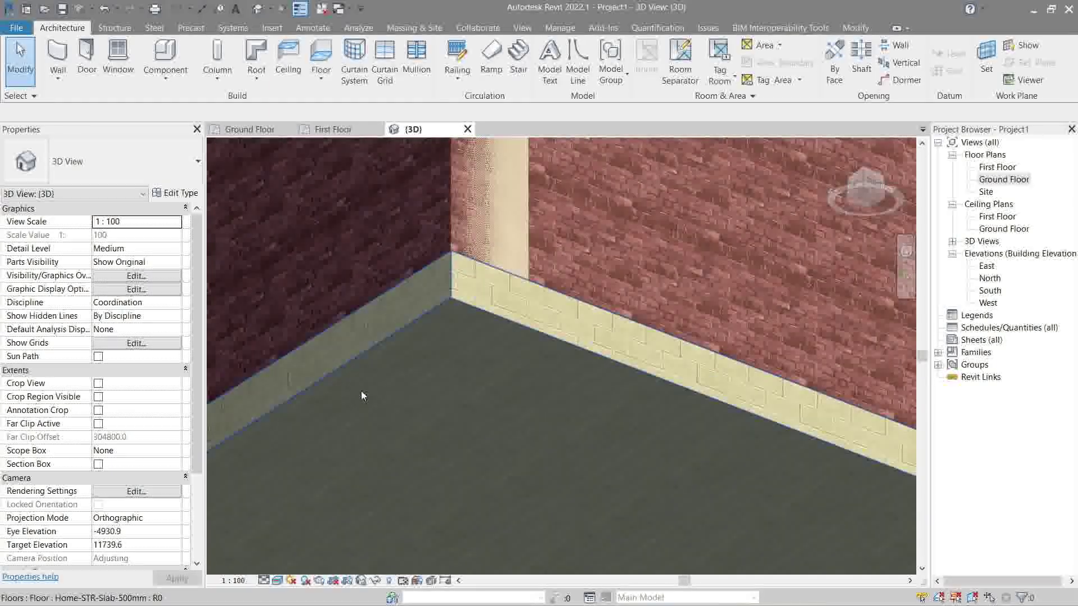
scroll(361, 395, "down", 3)
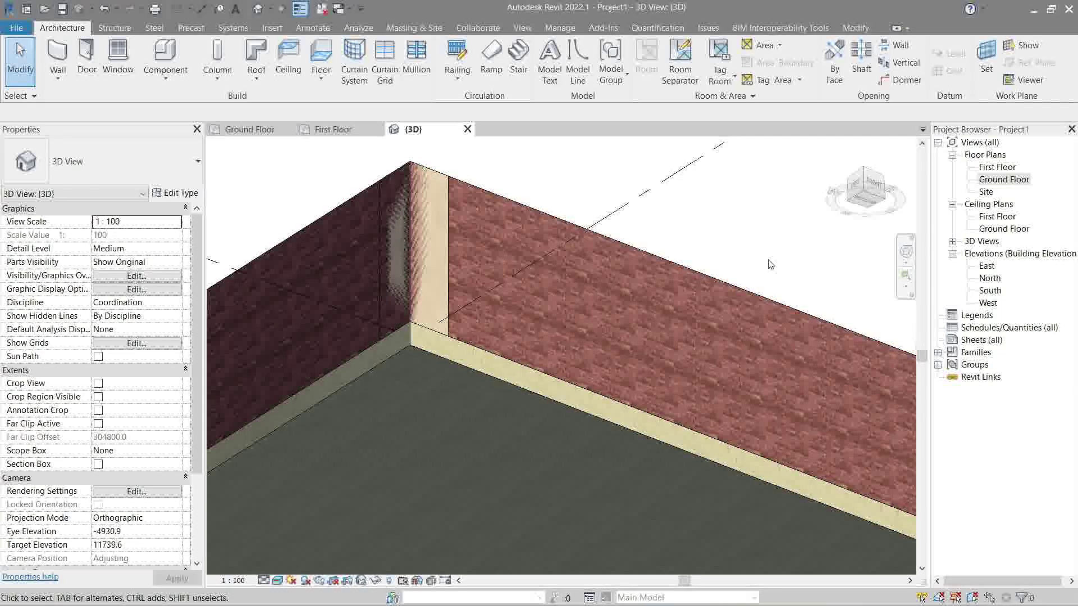
double_click(1015, 182)
scroll(519, 282, "up", 3)
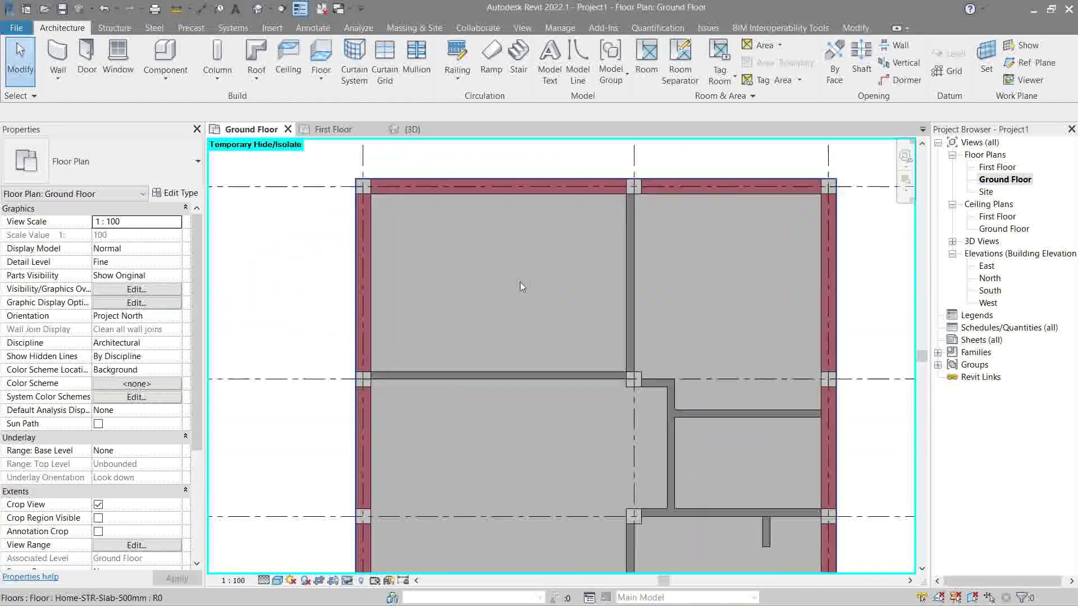
middle_click_drag(431, 244, 494, 322)
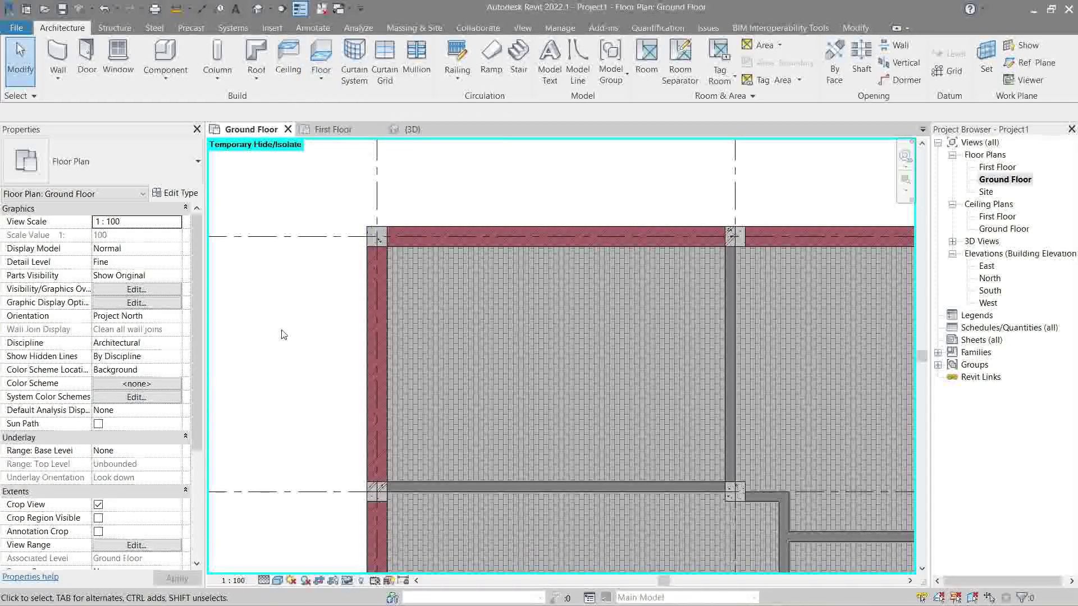
- Restore the temporarily hidden elements, then temporarily hide the existing floor slab
key("h")
key("r")
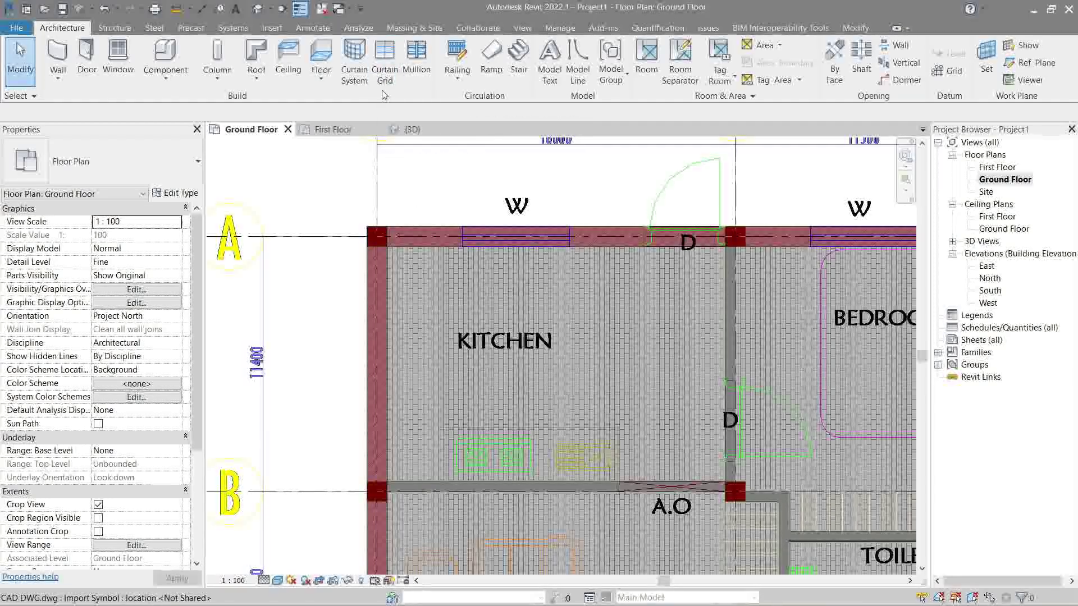
key("Tab")
key("Tab")
left_click(415, 251)
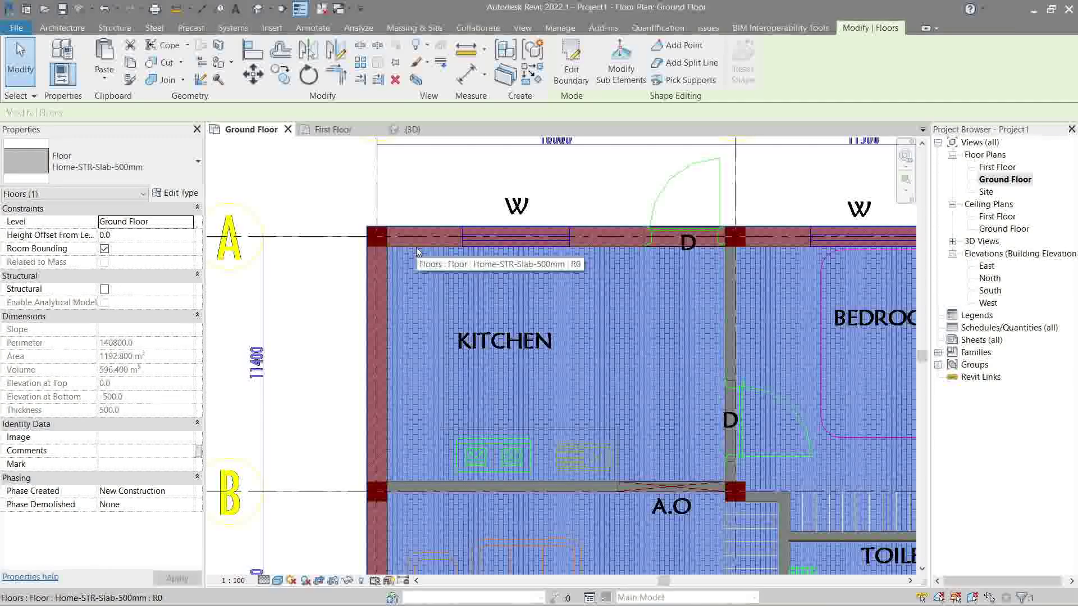
key("h")
key("h")
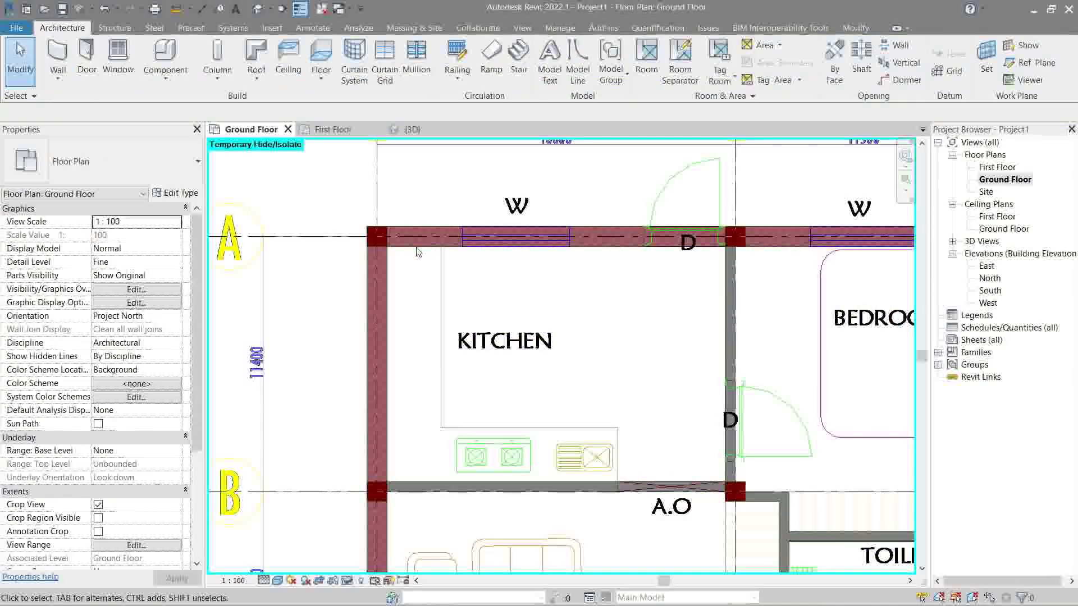
- Start a new architectural floor using the Home-STR-Slab-500mm type
left_click(316, 83)
left_click(342, 103)
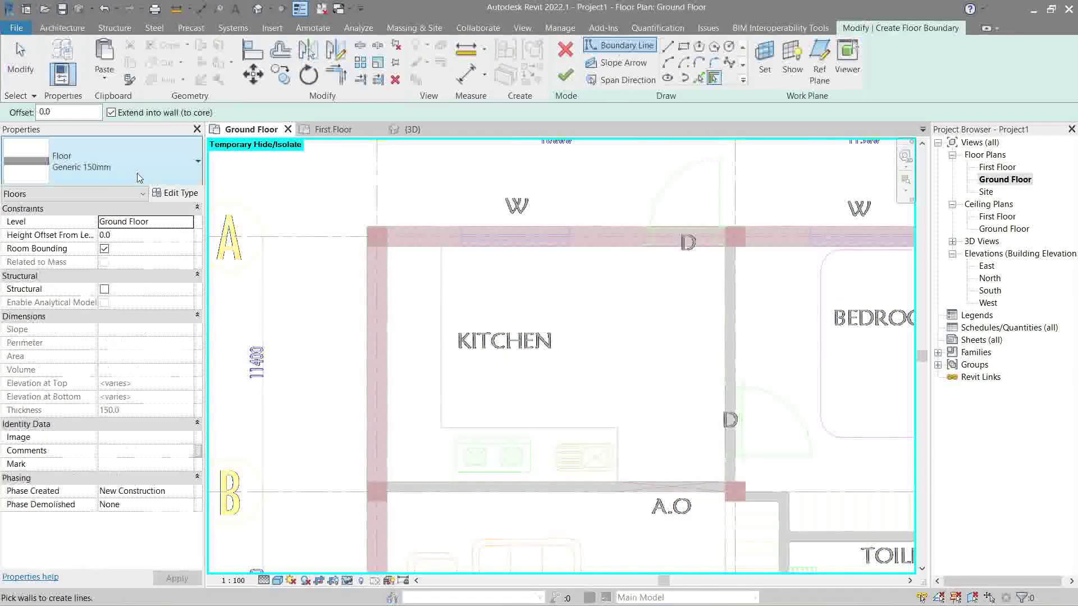
left_click(144, 180)
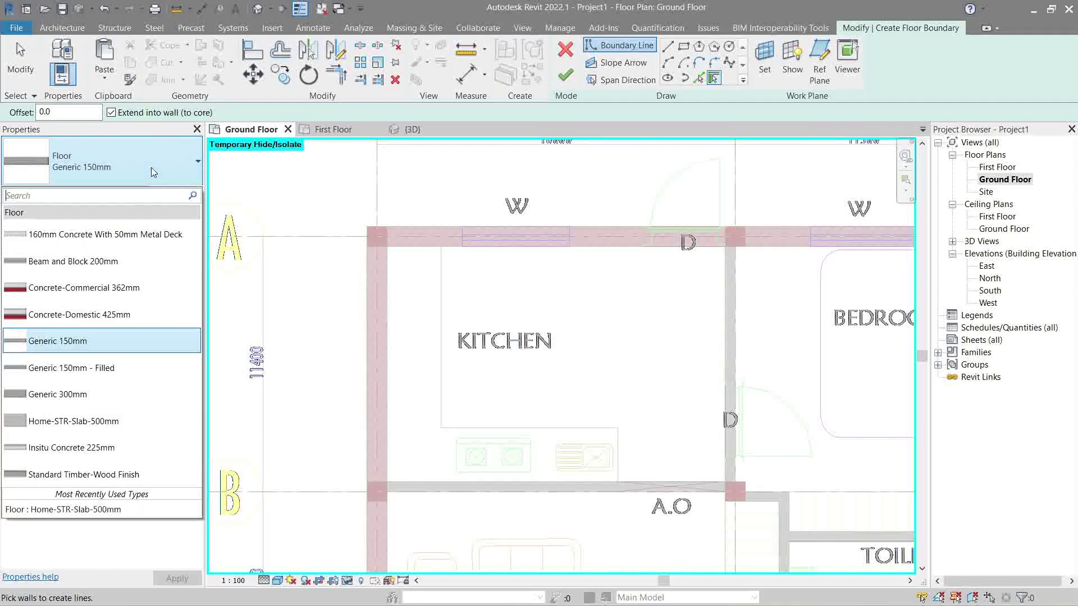
left_click(101, 427)
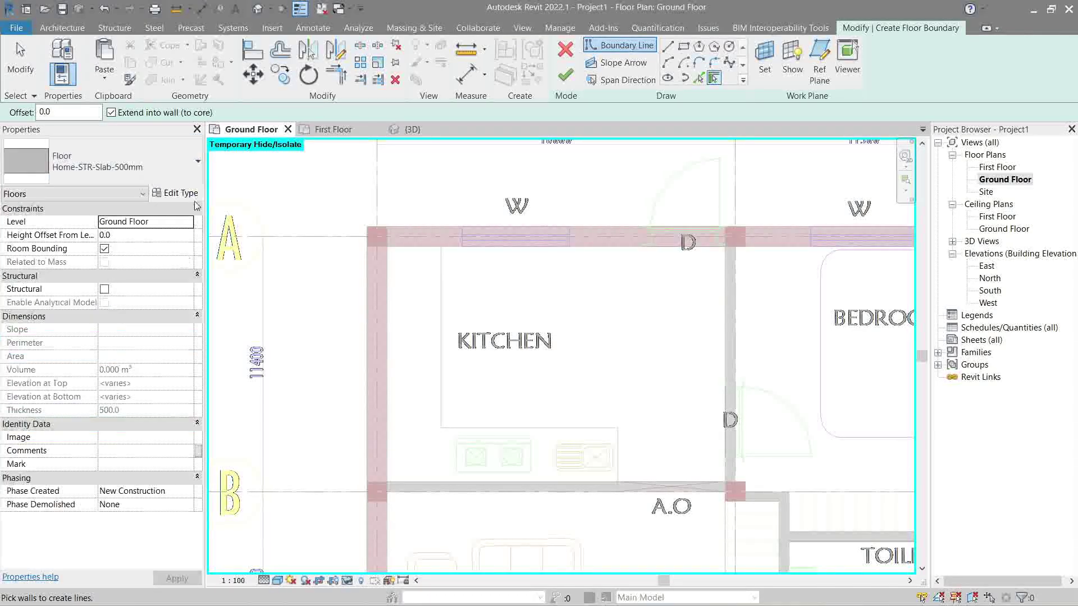
- Duplicate the slab type and begin renaming the copy to Home-ARC-Finish-100mm(Kitchen)
left_click(177, 193)
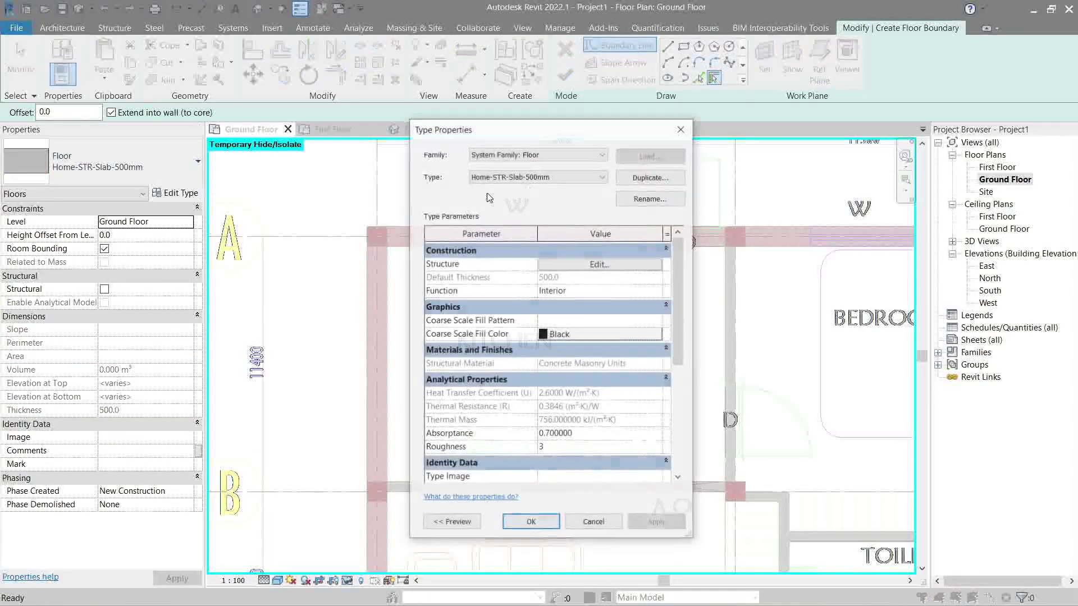
left_click(641, 184)
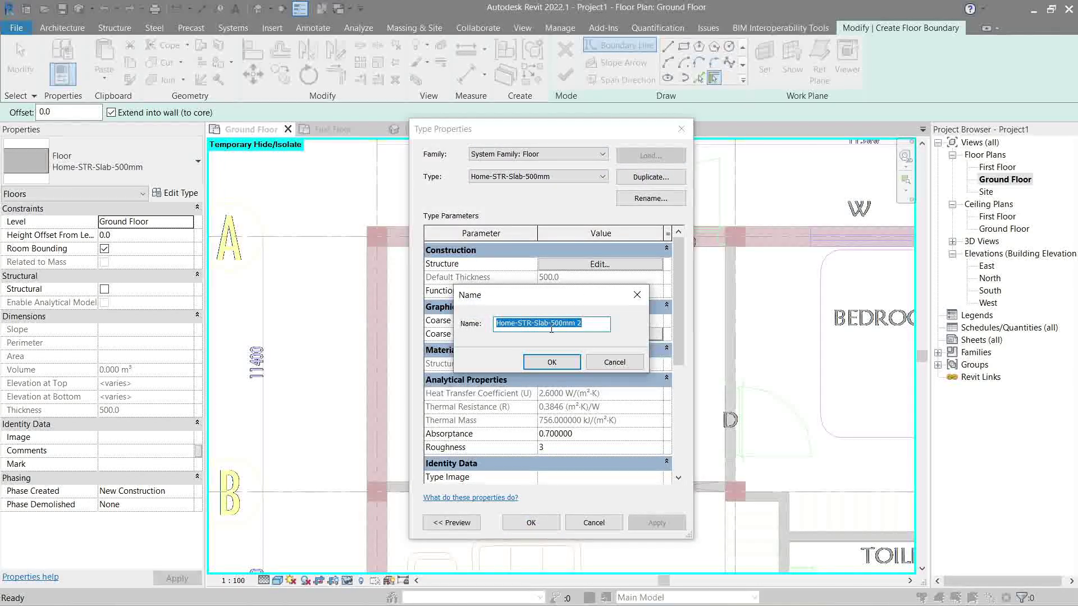
left_click_drag(552, 329, 592, 329)
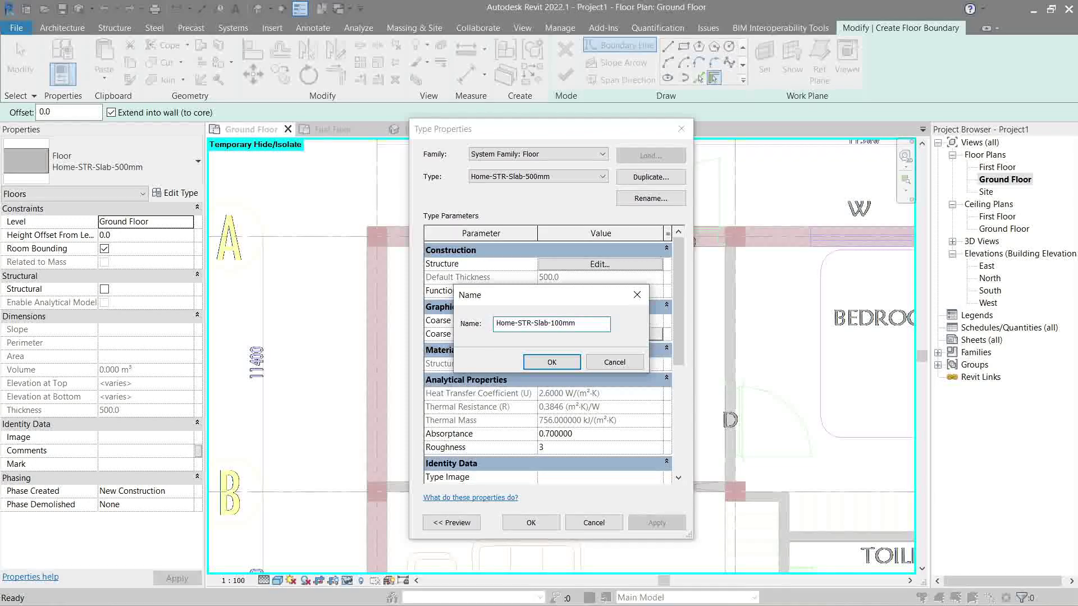
double_click(526, 323)
key("Delete")
type("Fin")
type("(Kitchen")
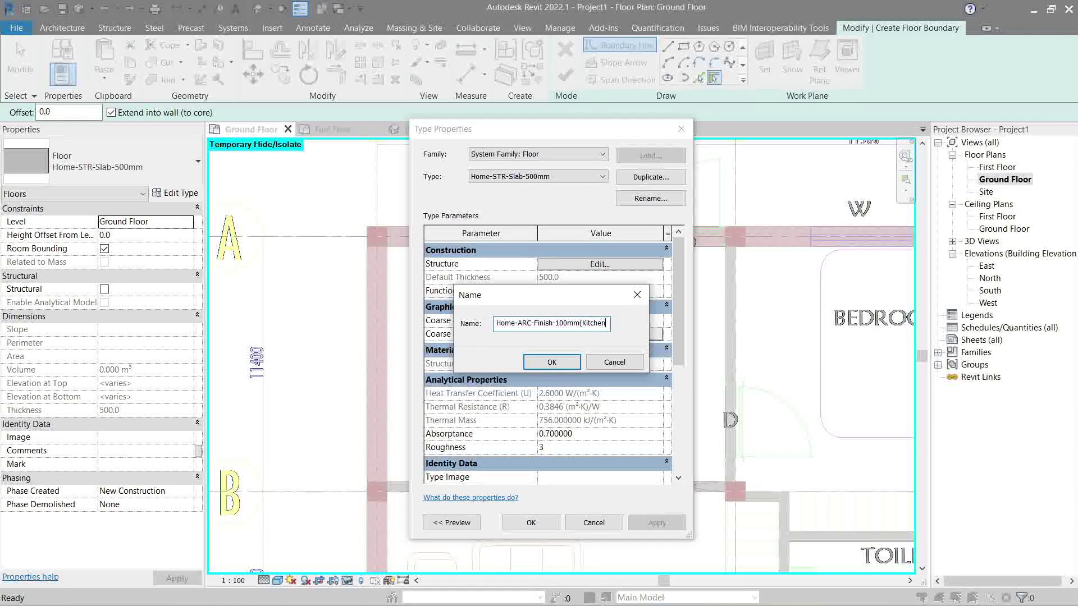
- Confirm the Home-ARC-Finish-100mm(Kitchen) name and set its structure layer to 100 mm thick
left_click(552, 362)
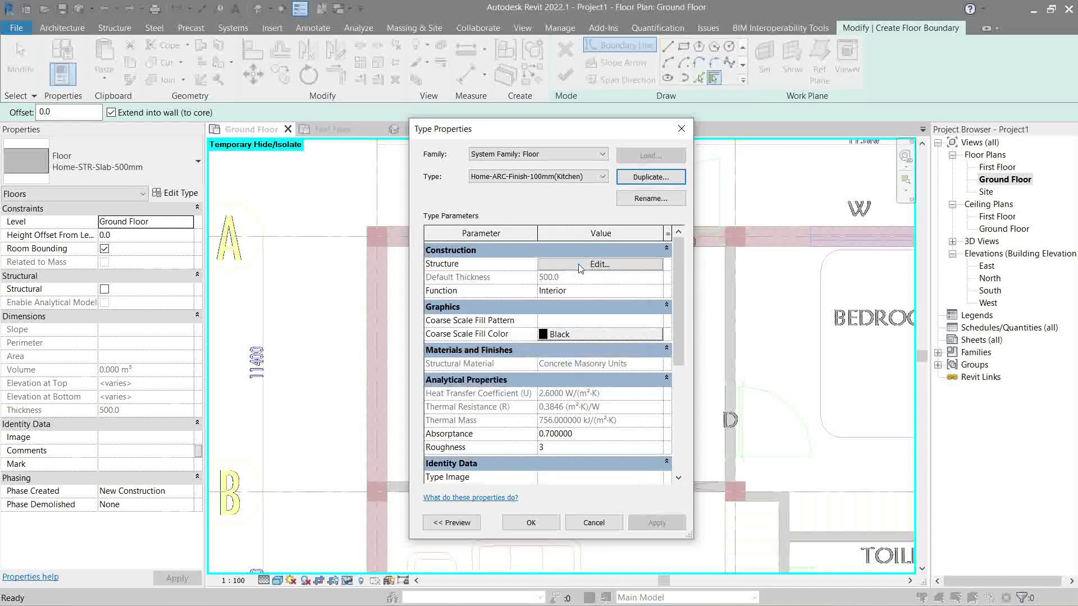
left_click(599, 264)
left_click(547, 273)
type("100")
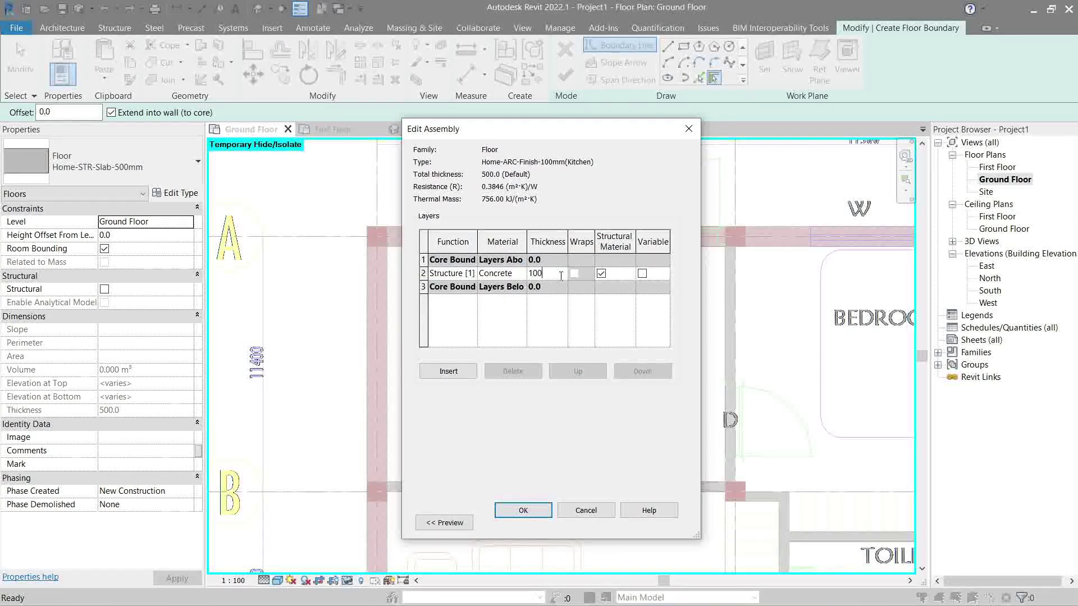
left_click(502, 273)
- Assign Door - Frame as the layer material and apply the new type to the floor
left_click(521, 273)
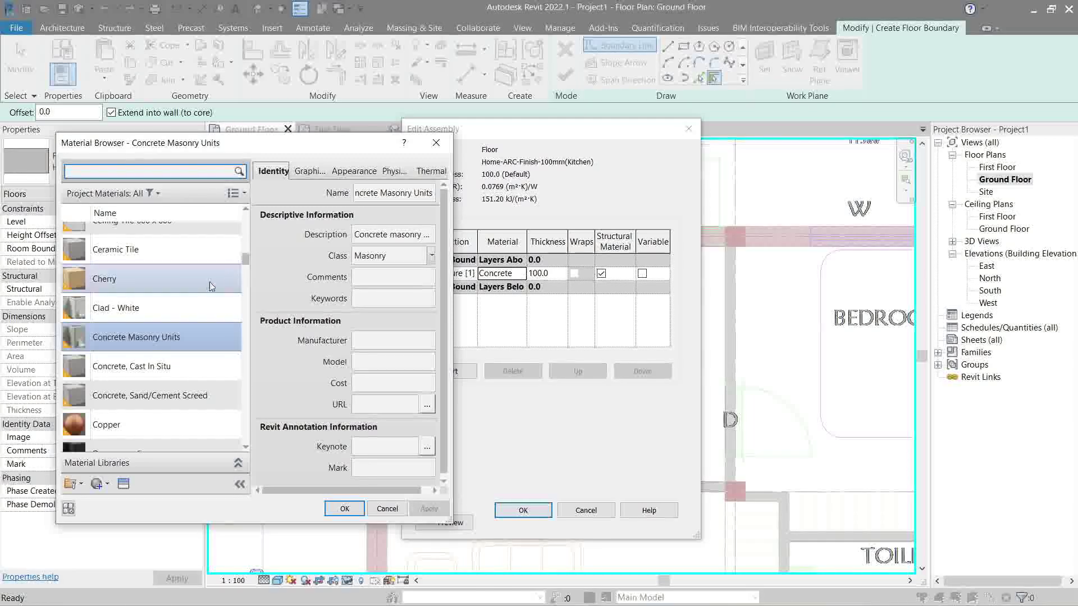
scroll(167, 391, "down", 6)
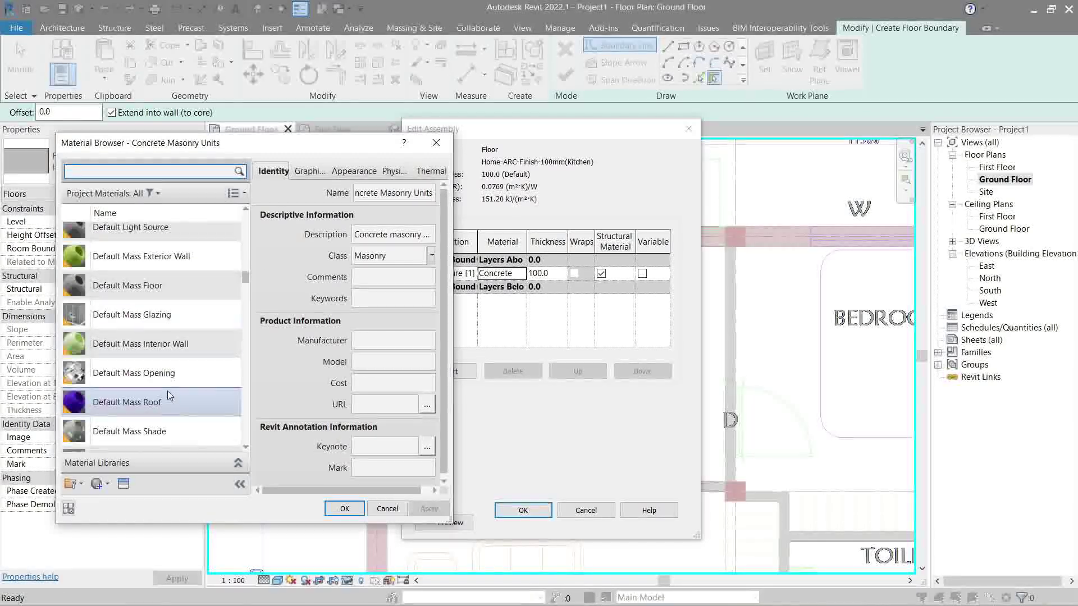
scroll(167, 390, "down", 3)
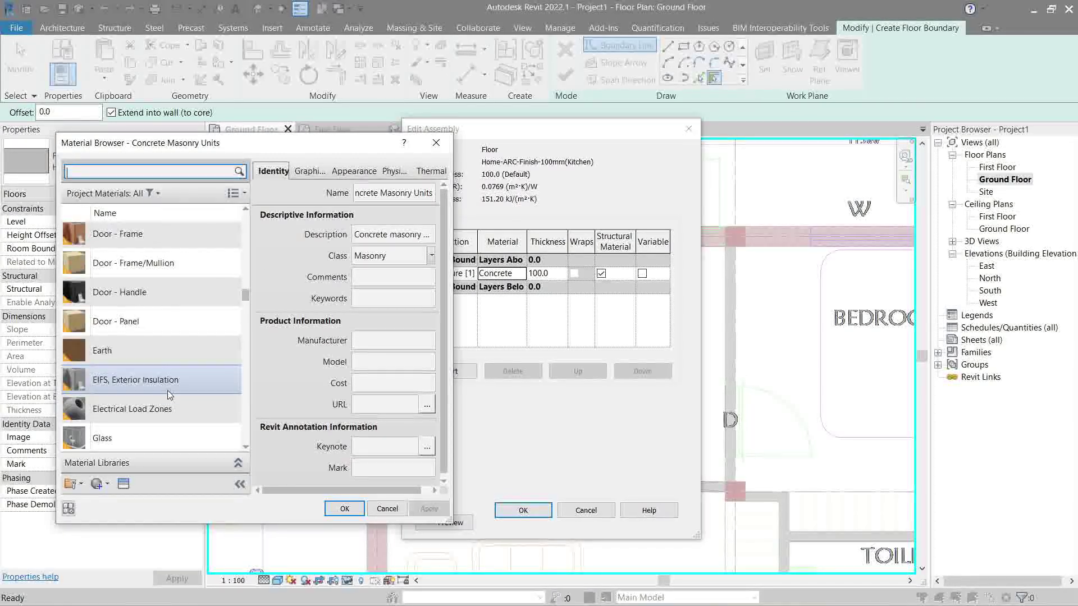
scroll(155, 298, "up", 1)
left_click(155, 323)
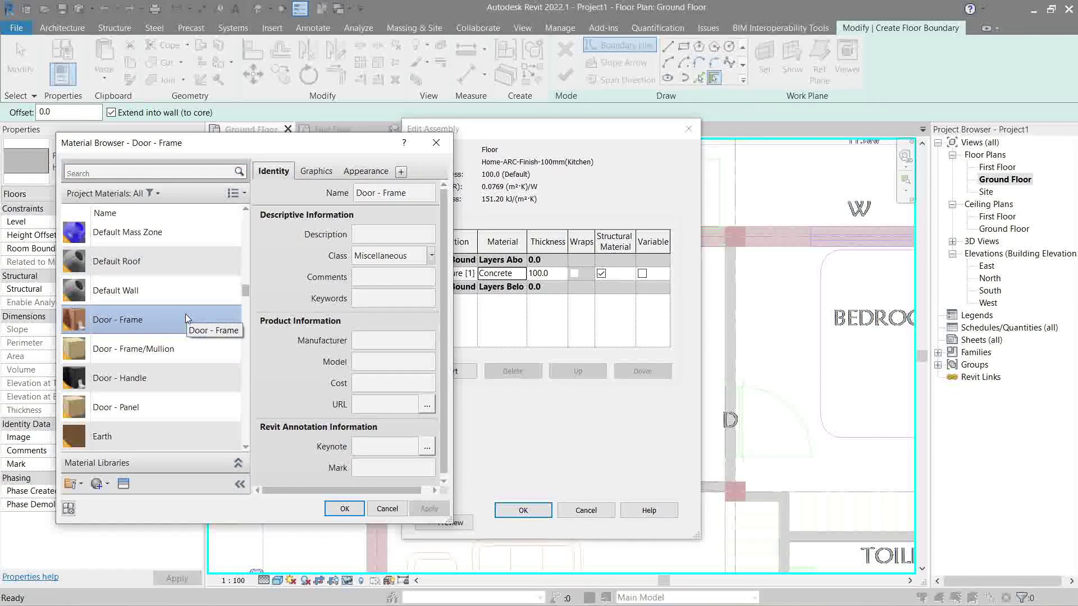
left_click(344, 508)
left_click(523, 510)
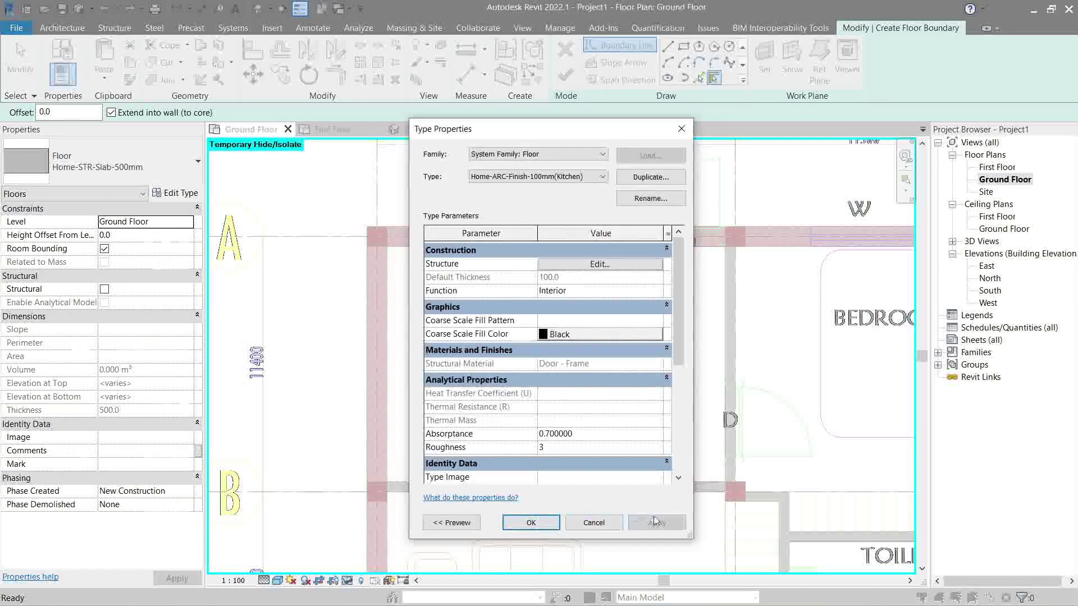
left_click(531, 523)
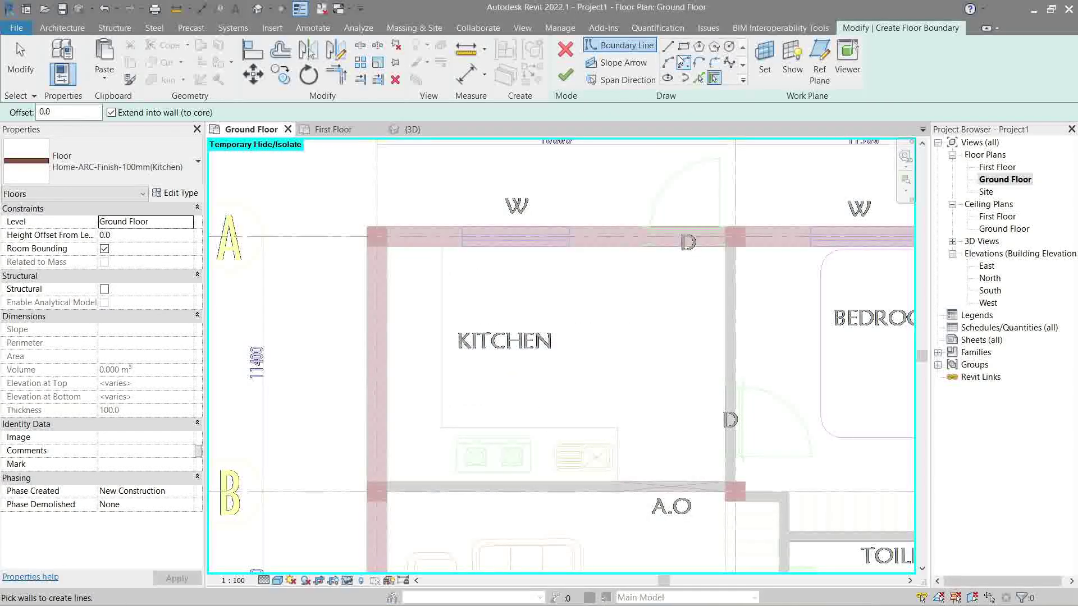
- Sketch a rectangle between the kitchen's inner wall corners and finish the 158.550 m² floor
left_click(388, 245)
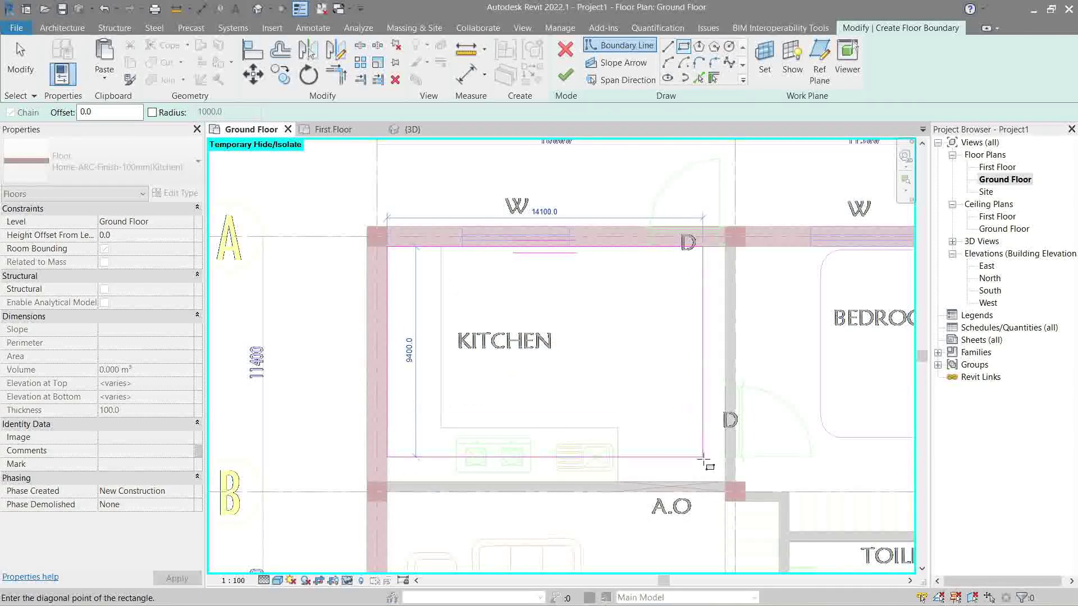
left_click(725, 481)
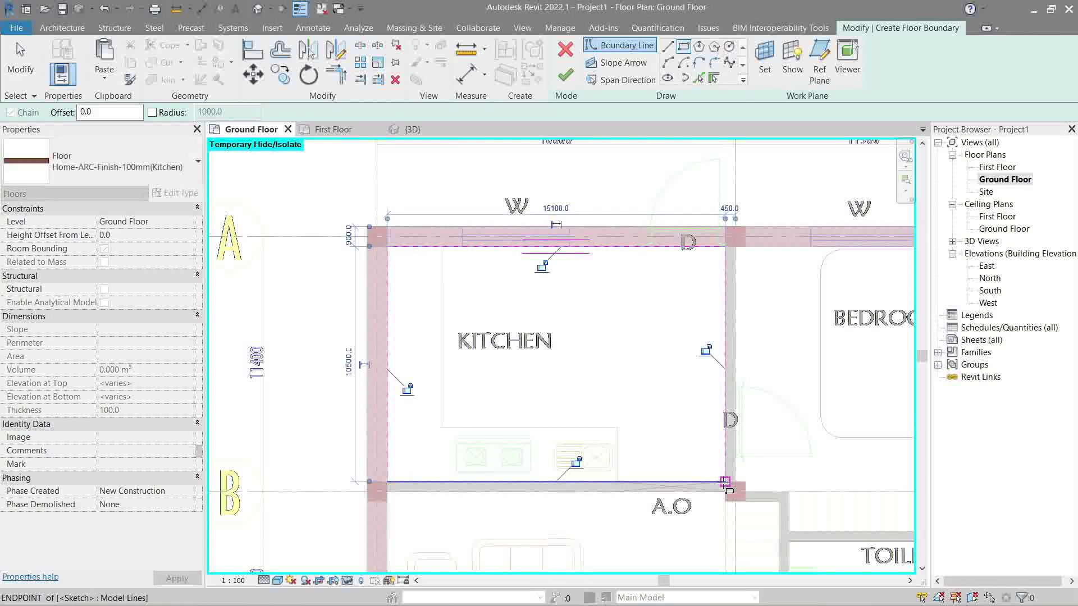
left_click(565, 74)
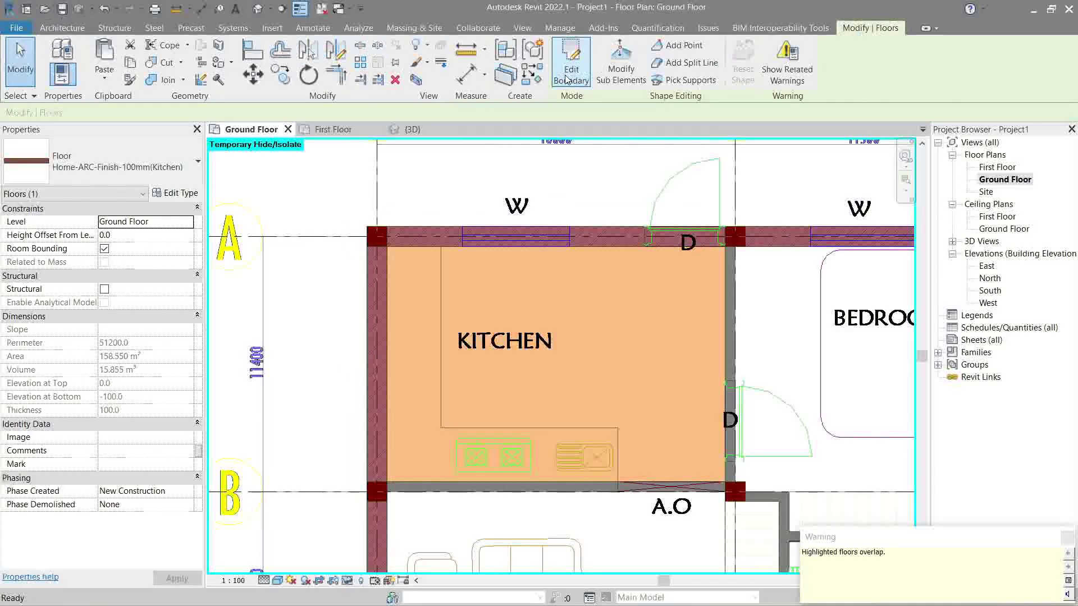
key("Escape")
left_click_drag(874, 542, 522, 278)
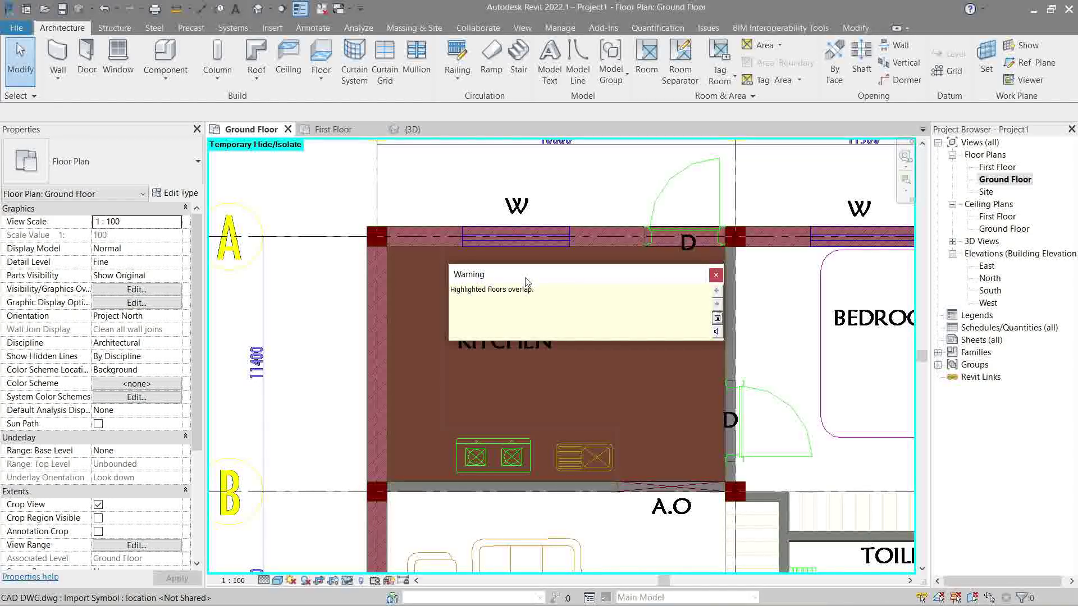
left_click_drag(526, 281, 500, 279)
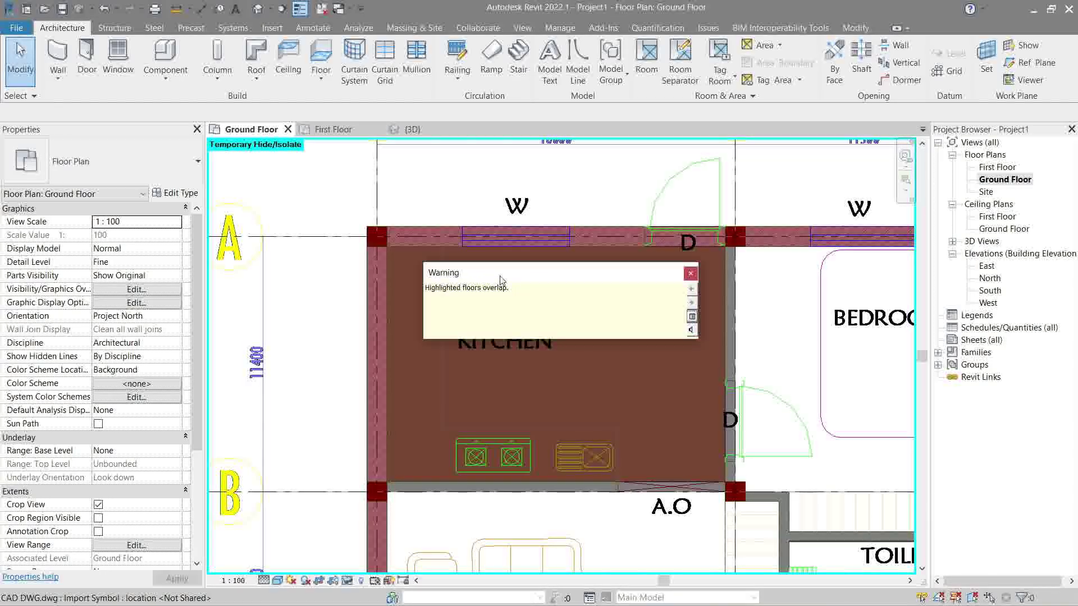
- Switch to the 3D view, dismiss the overlap warning, and orbit to look into the rooms
left_click(413, 130)
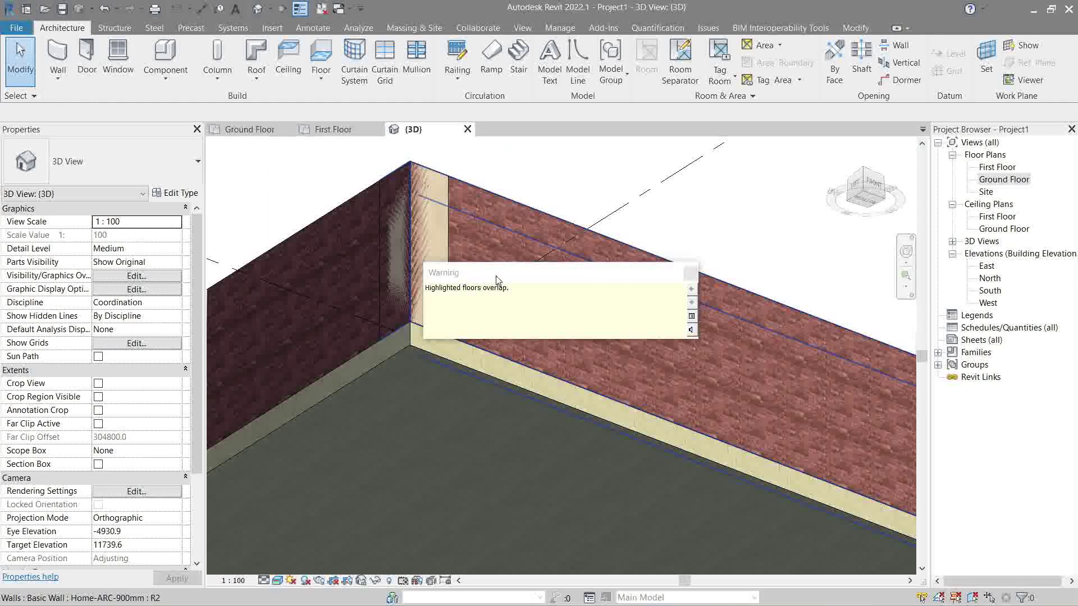
left_click(691, 273)
scroll(629, 228, "down", 1)
middle_click_drag(505, 251, 427, 372, "shift")
scroll(427, 369, "up", 8)
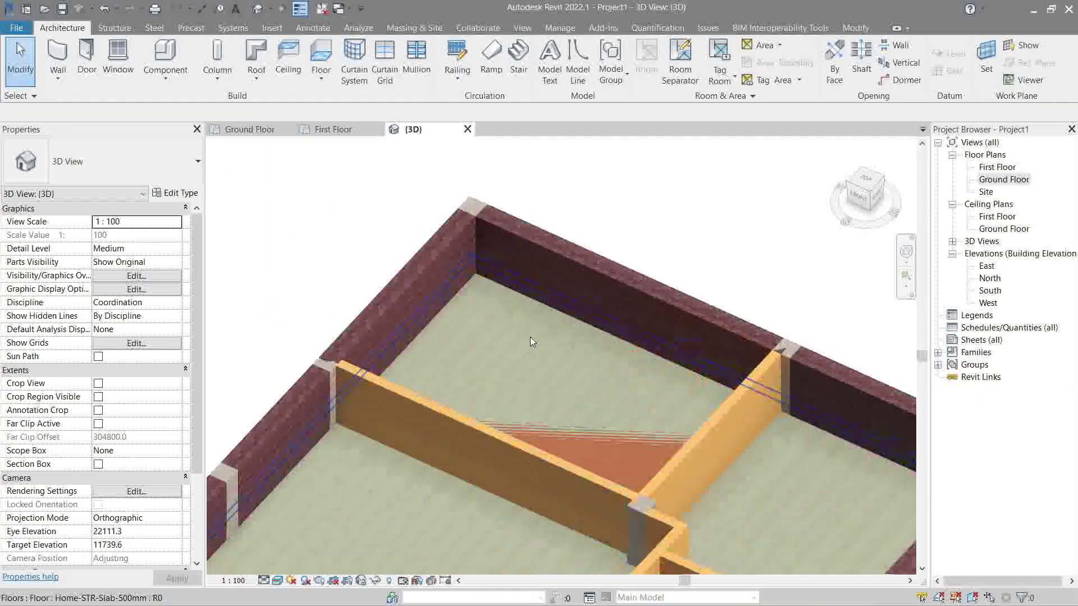
- Temporarily hide the kitchen's front, right, back and left walls to expose the floor
left_click(382, 476)
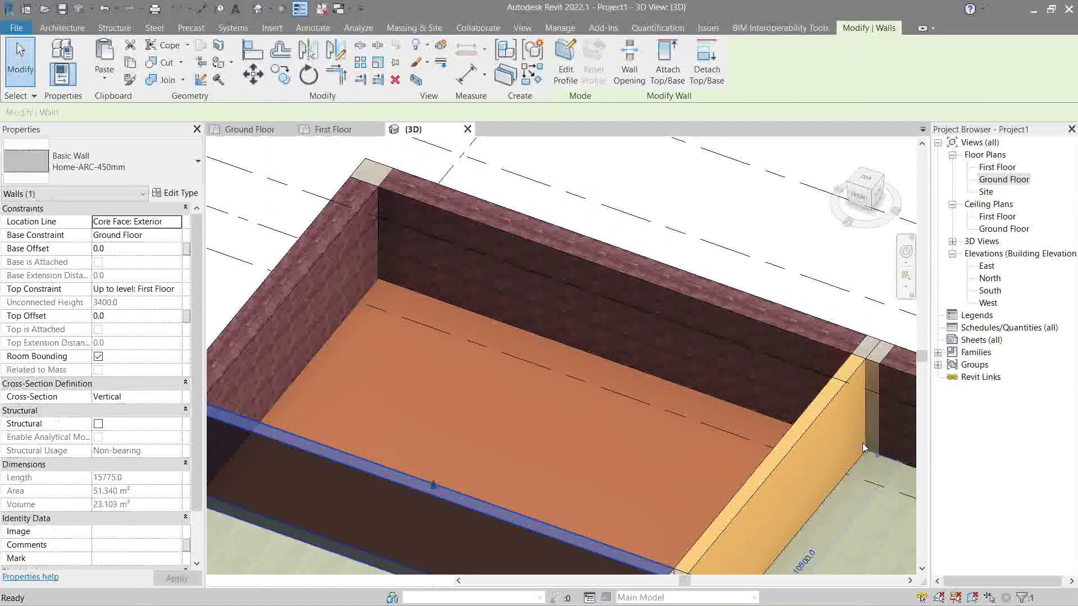
key("h")
key("h")
left_click(791, 456)
key("h")
key("h")
left_click(694, 312)
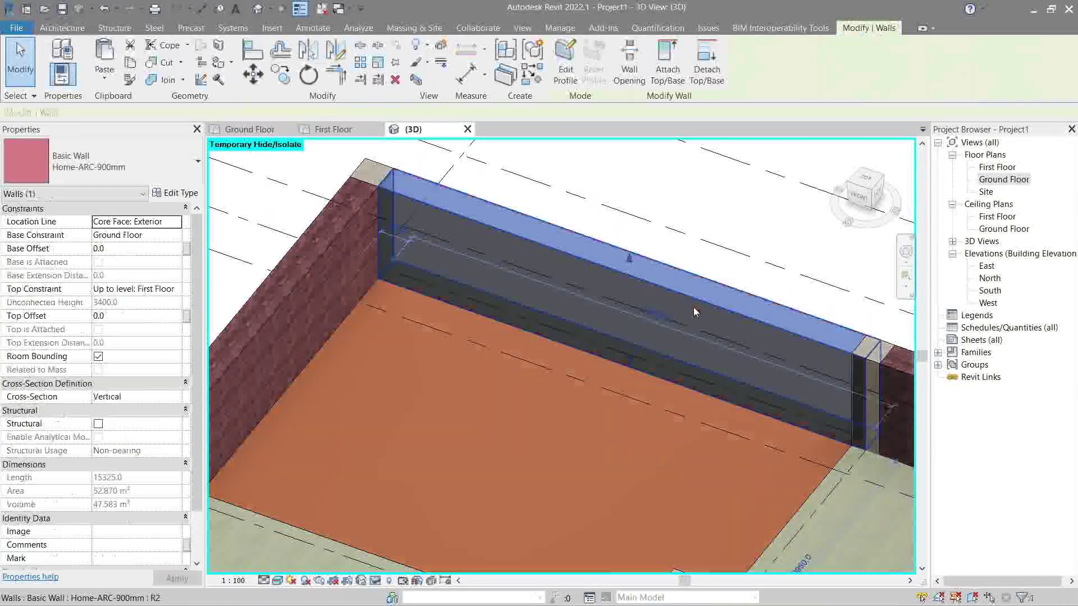
key("h")
key("h")
left_click(302, 282)
key("h")
key("h")
left_click(372, 193)
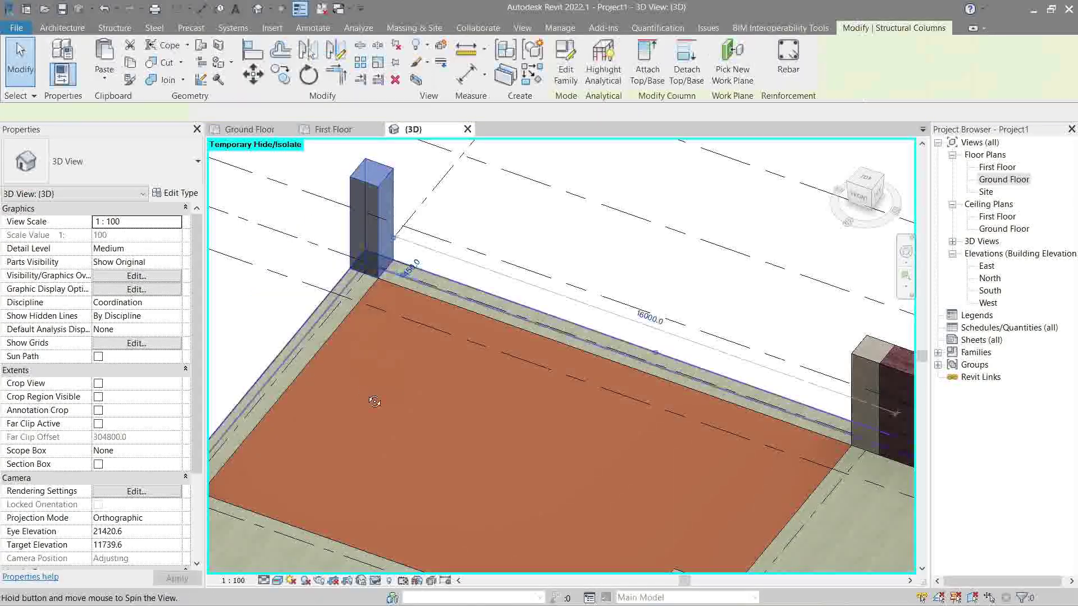
middle_click_drag(376, 401, 476, 349, "shift")
scroll(532, 307, "up", 3)
key("Escape")
scroll(499, 337, "down", 2)
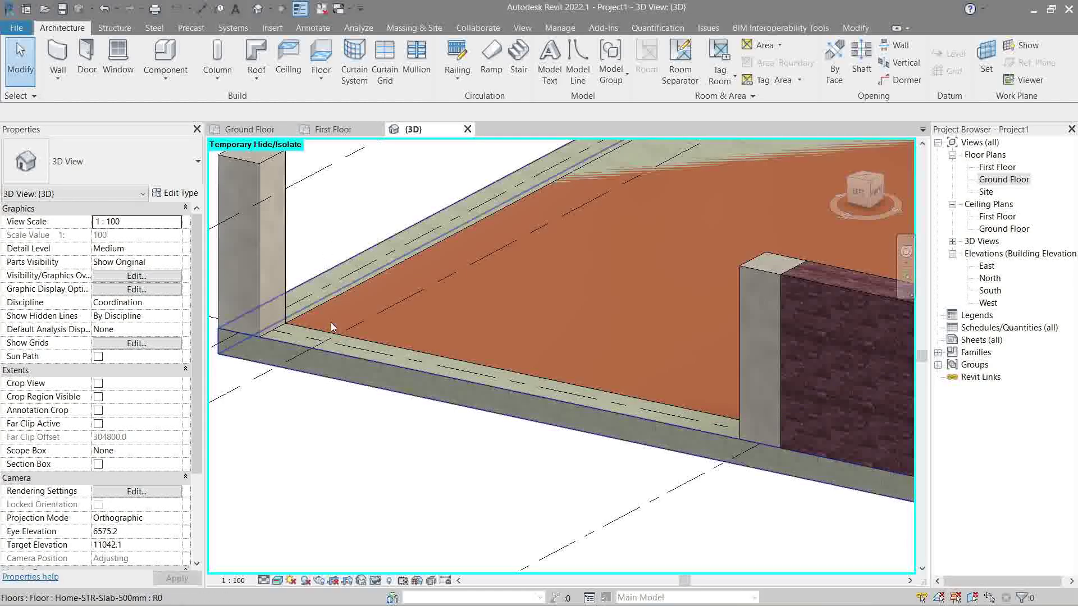
- Select the kitchen finish floor and give it a 100 height offset from Ground Floor
left_click(314, 350)
key("Escape")
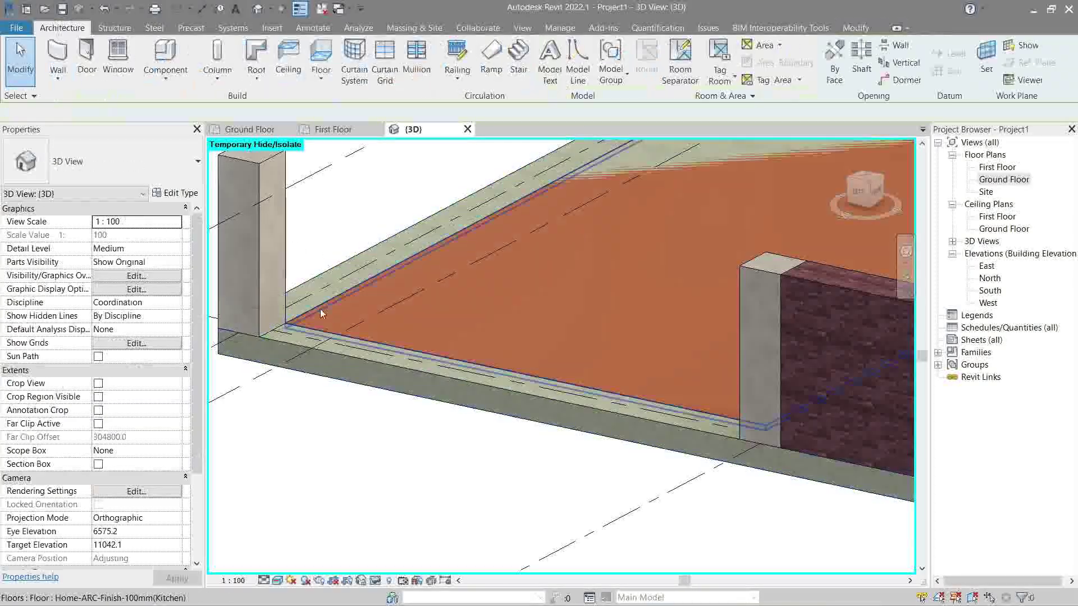
left_click(321, 312)
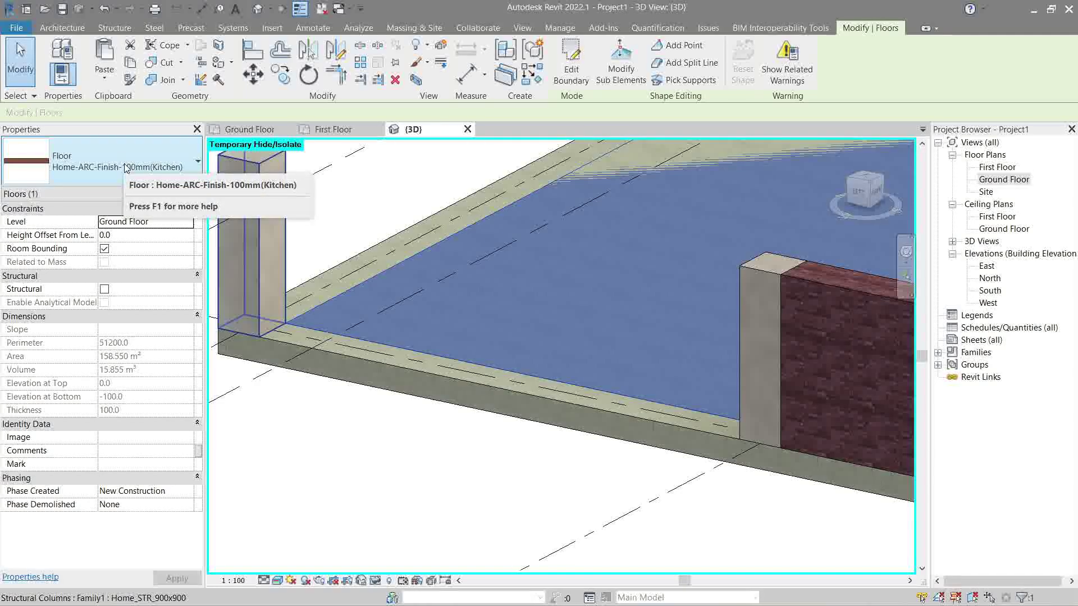
left_click(120, 238)
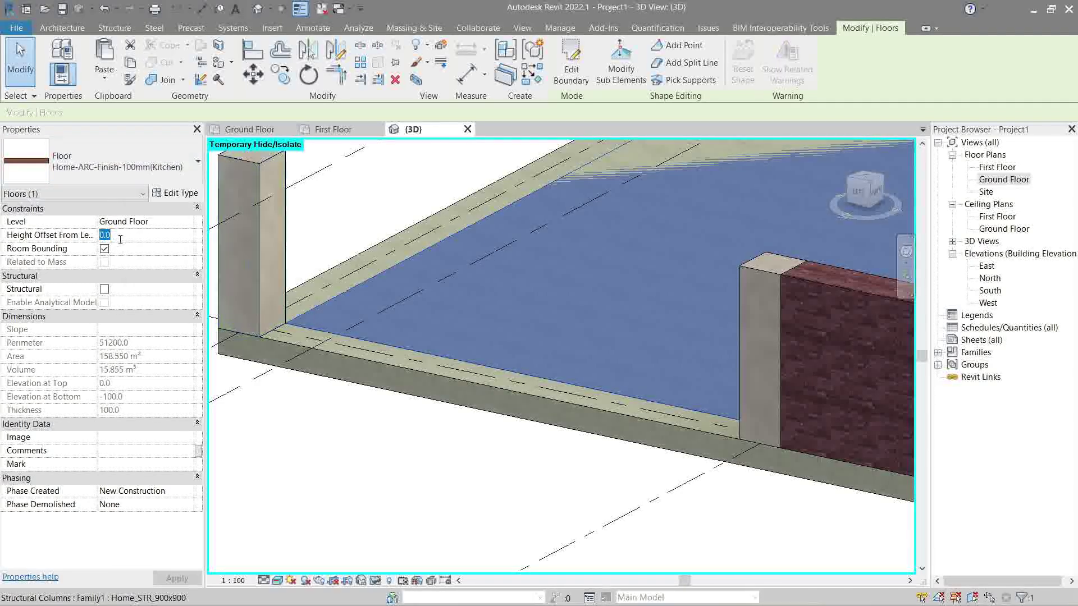
left_click(481, 482)
- Reselect the raised floor and change its height offset to 101
scroll(292, 334, "up", 6)
middle_click_drag(292, 332, 369, 385)
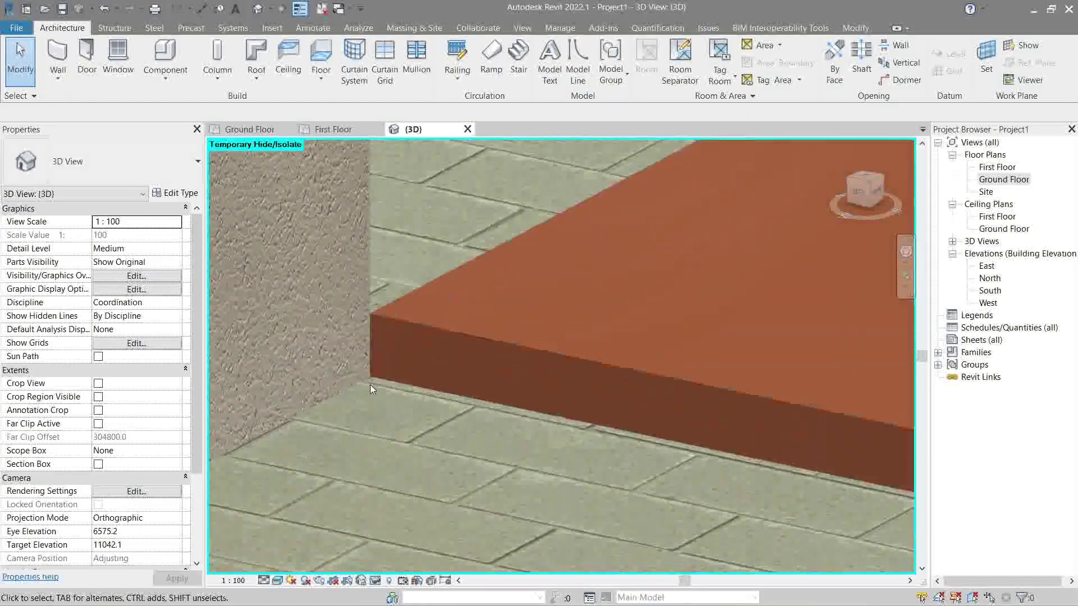
left_click(408, 269)
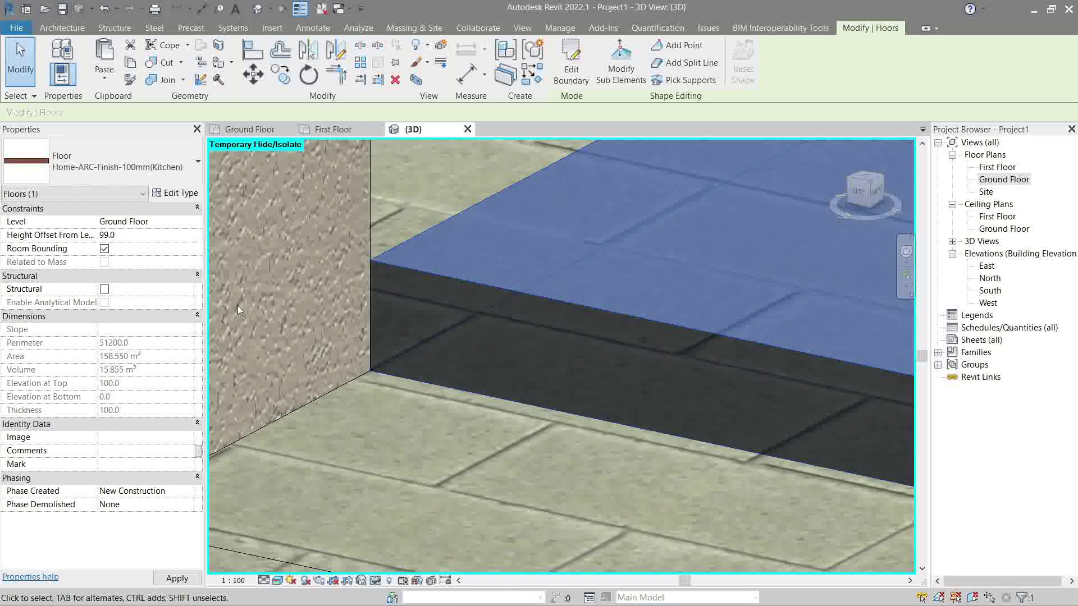
left_click(603, 355)
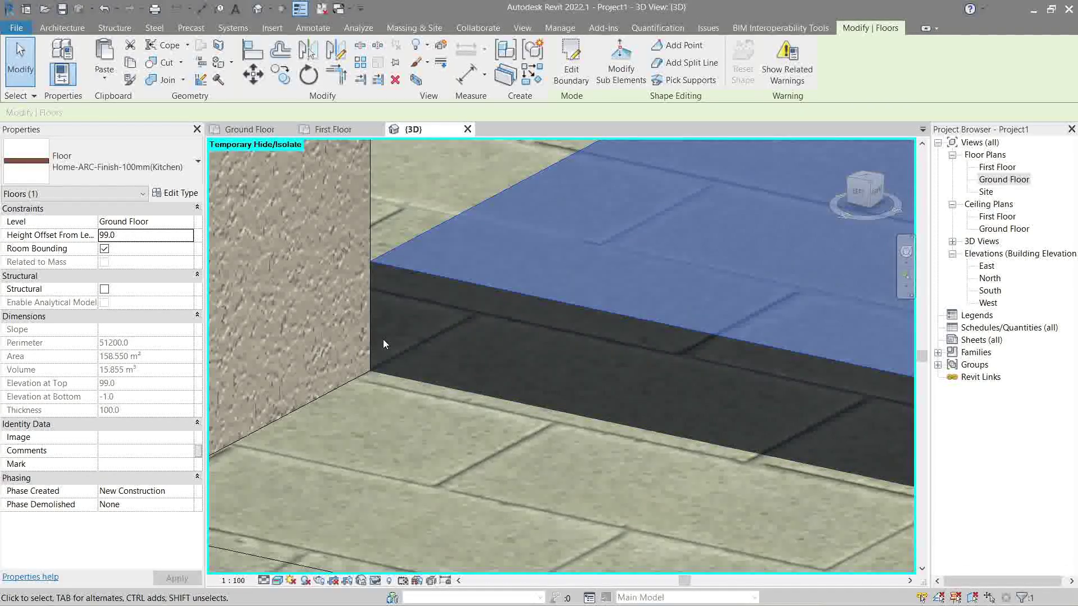
left_click(133, 238)
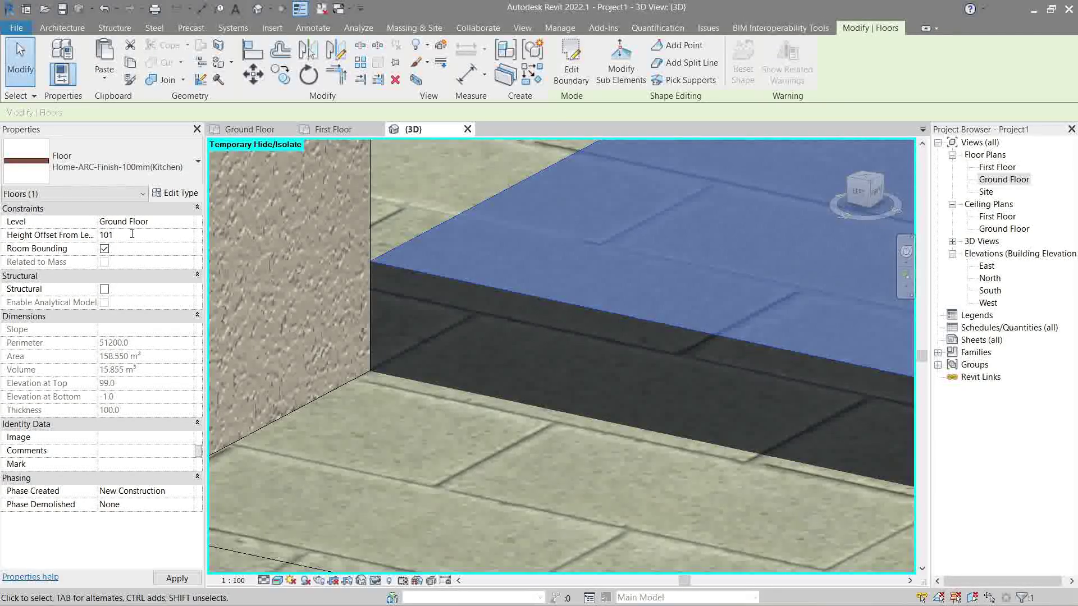
left_click(390, 401)
- Set the kitchen floor's height offset back to 100 and orbit to inspect its edge
scroll(371, 372, "up", 7)
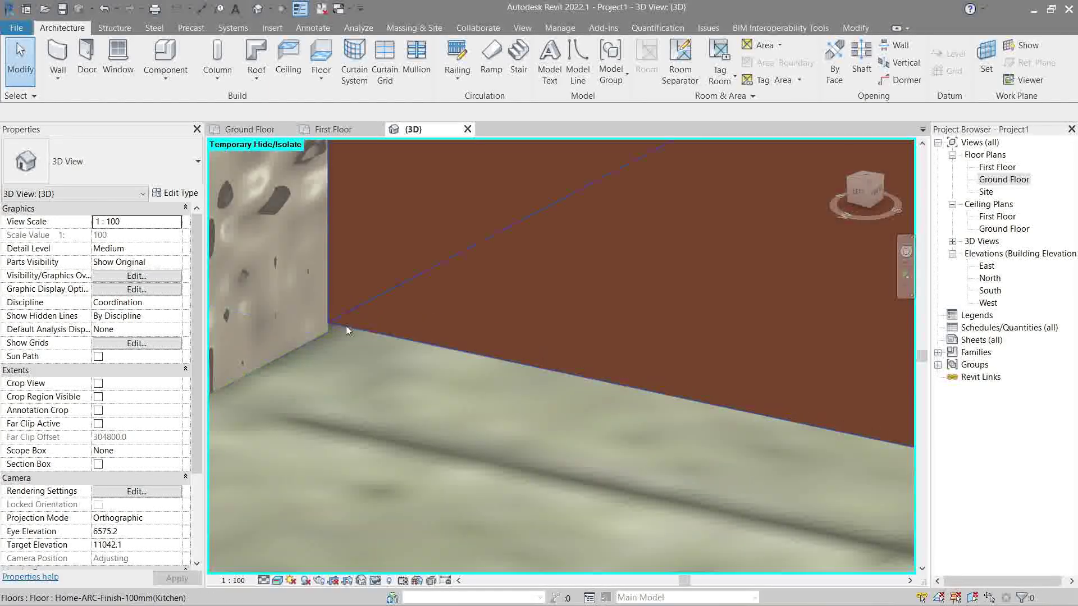
left_click(346, 325)
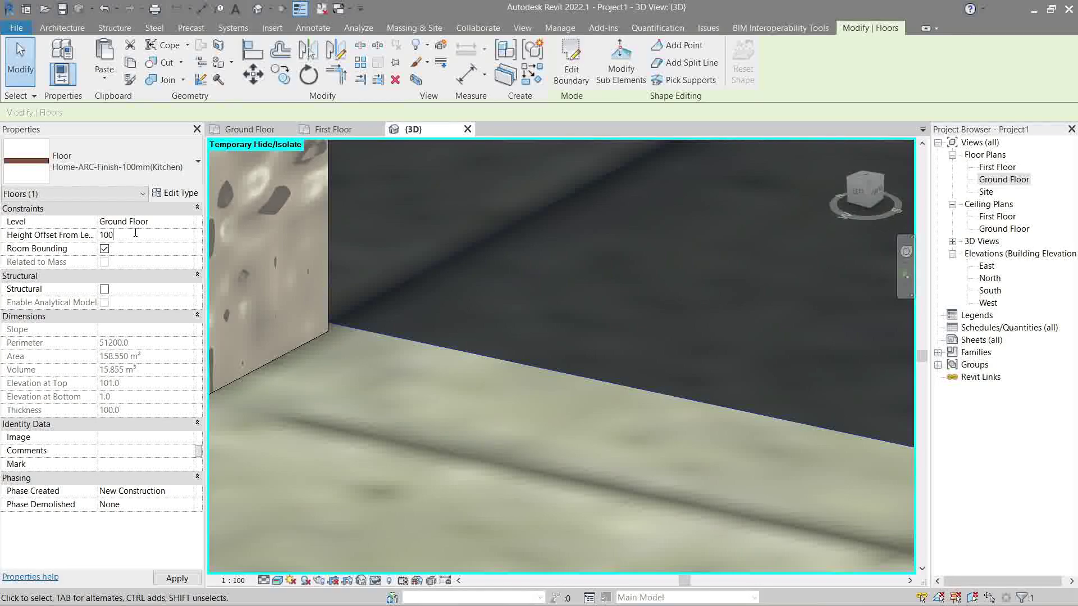
left_click(385, 387)
scroll(385, 388, "down", 8)
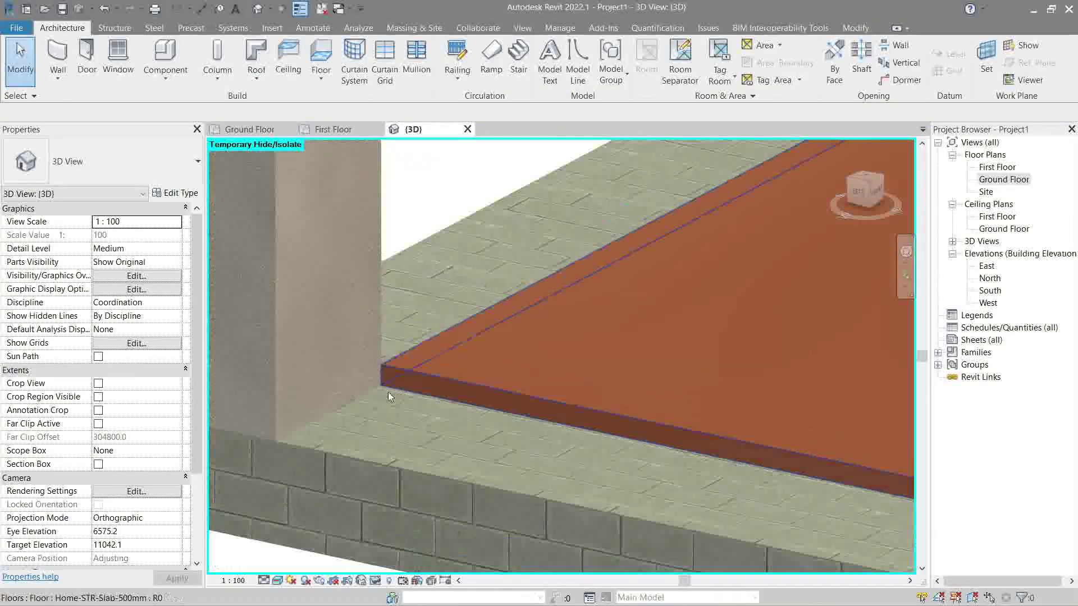
middle_click_drag(489, 353, 595, 388, "shift")
- Align the brick wall's edge with the corner column face using AL
scroll(576, 389, "up", 8)
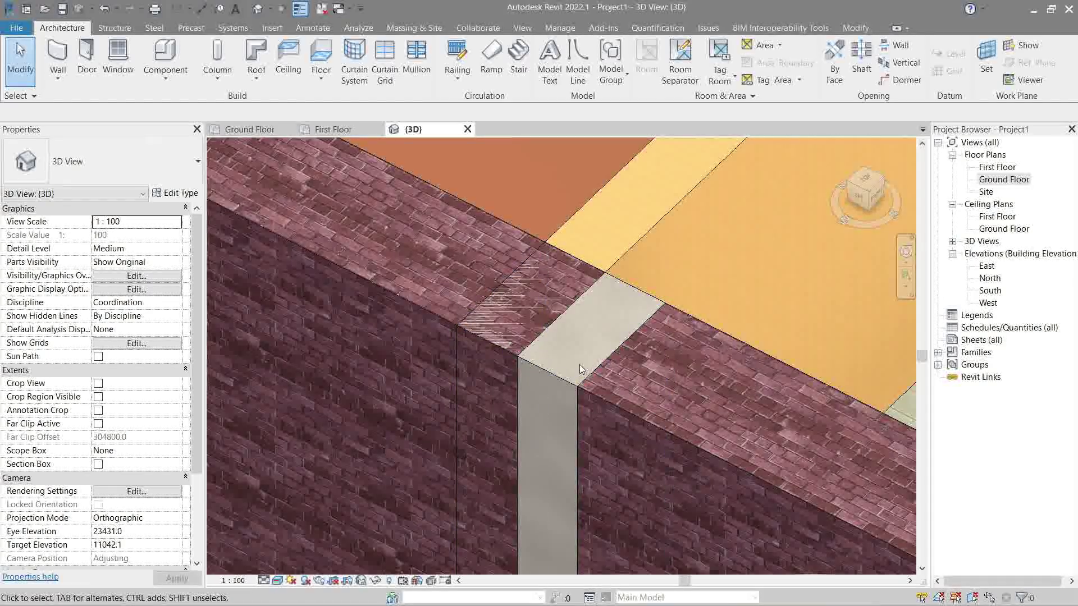
left_click(519, 233)
scroll(506, 314, "down", 3)
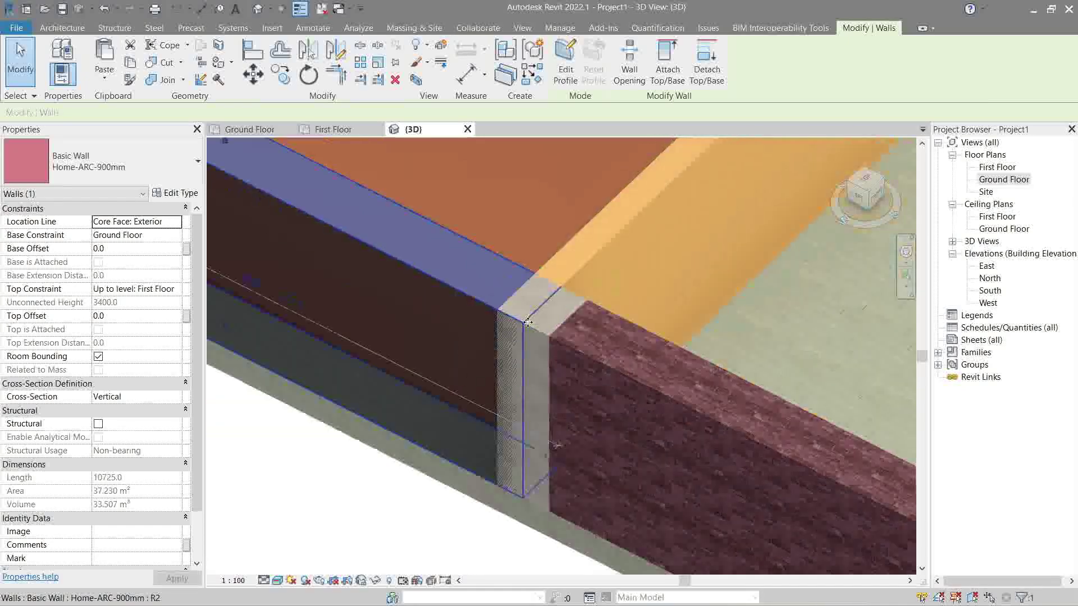
scroll(497, 314, "up", 5)
key("Escape")
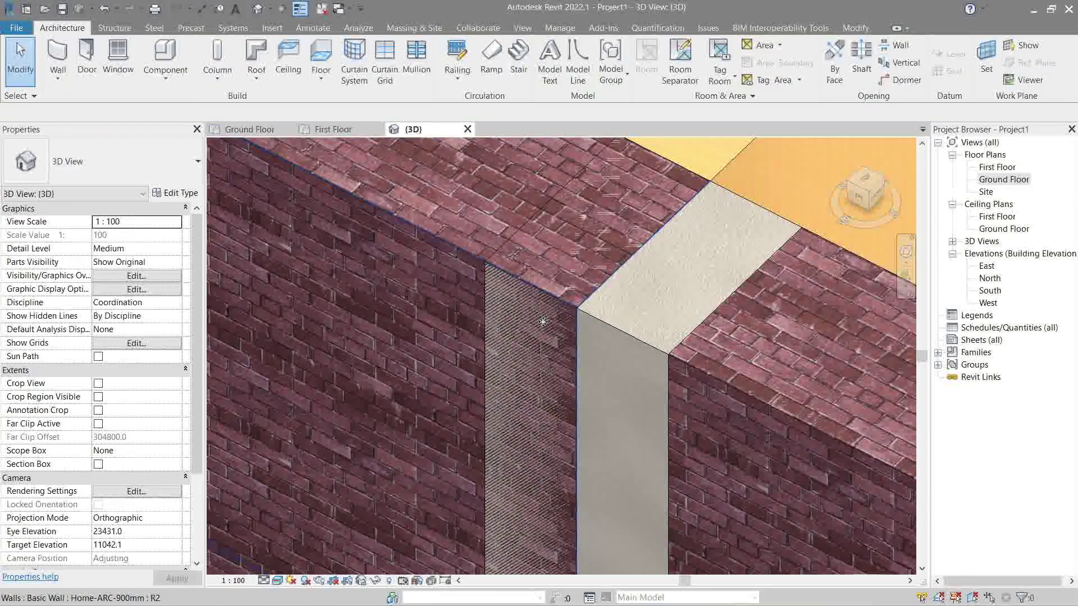
key("a")
key("l")
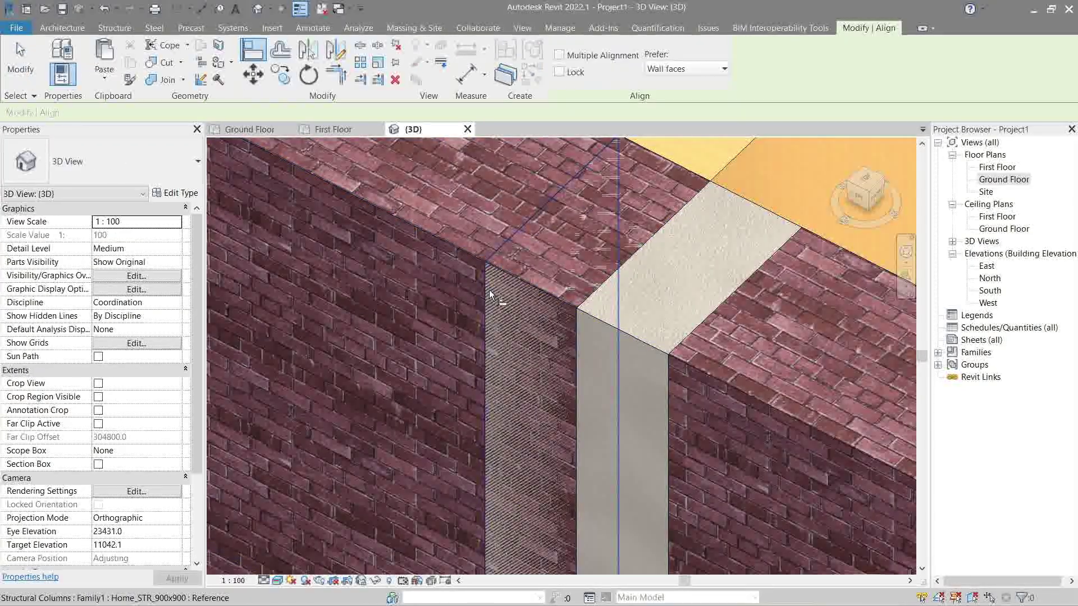
left_click(490, 290)
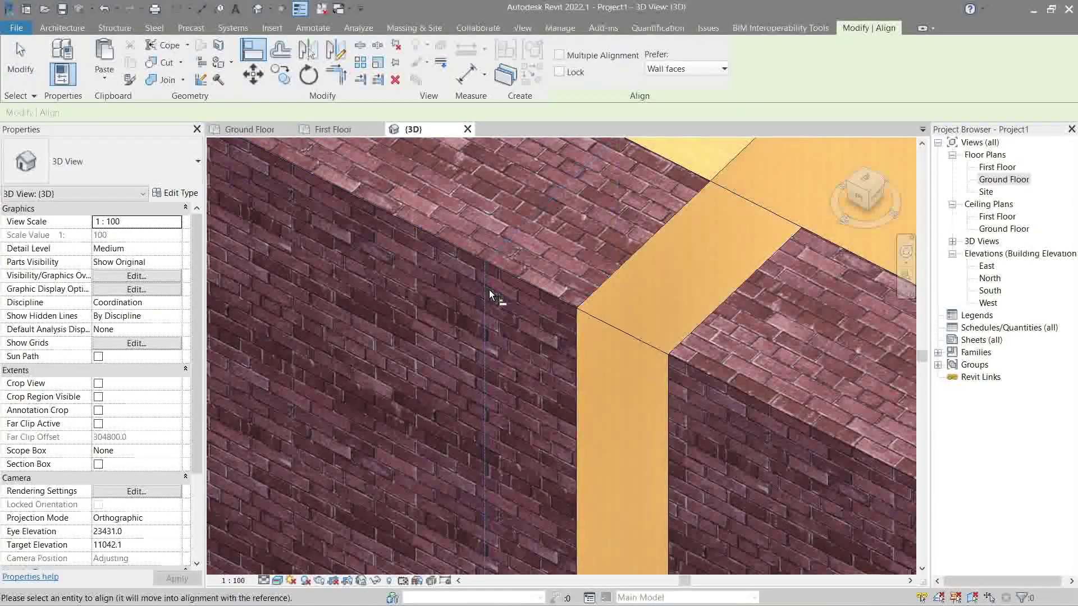
left_click(610, 278)
scroll(610, 278, "down", 6)
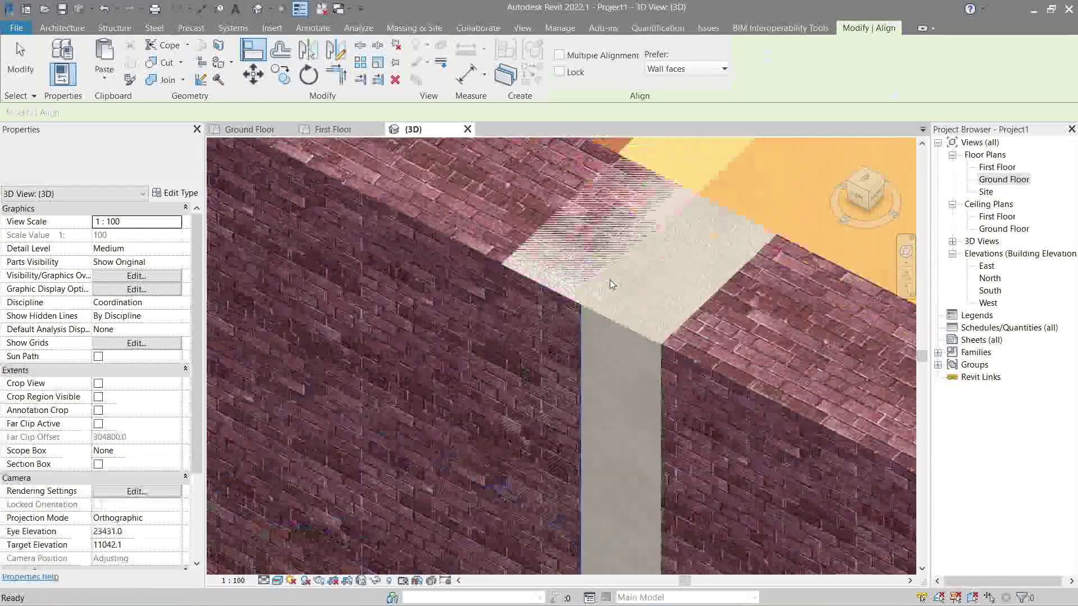
key("Escape")
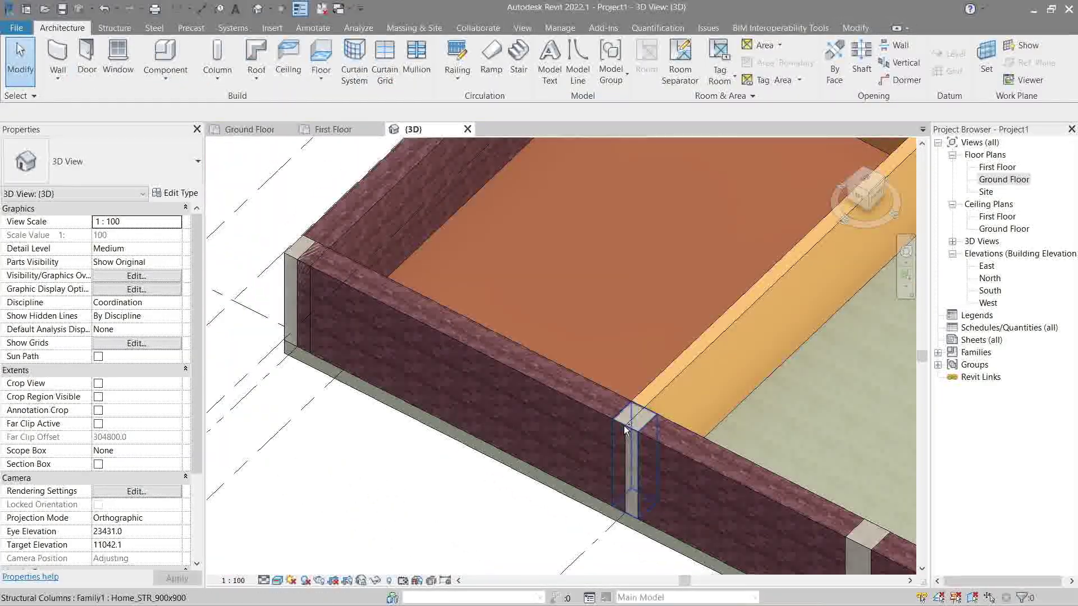
key("ctrl+z")
key("ctrl+z")
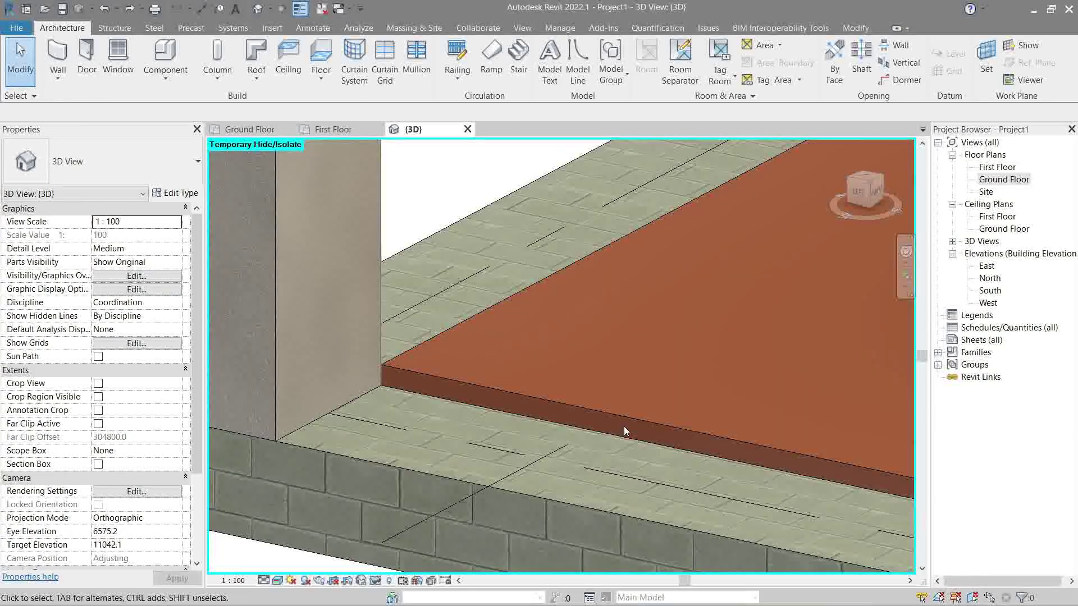
- Reset the temporarily hidden walls and open the Ground Floor plan
key("h")
key("r")
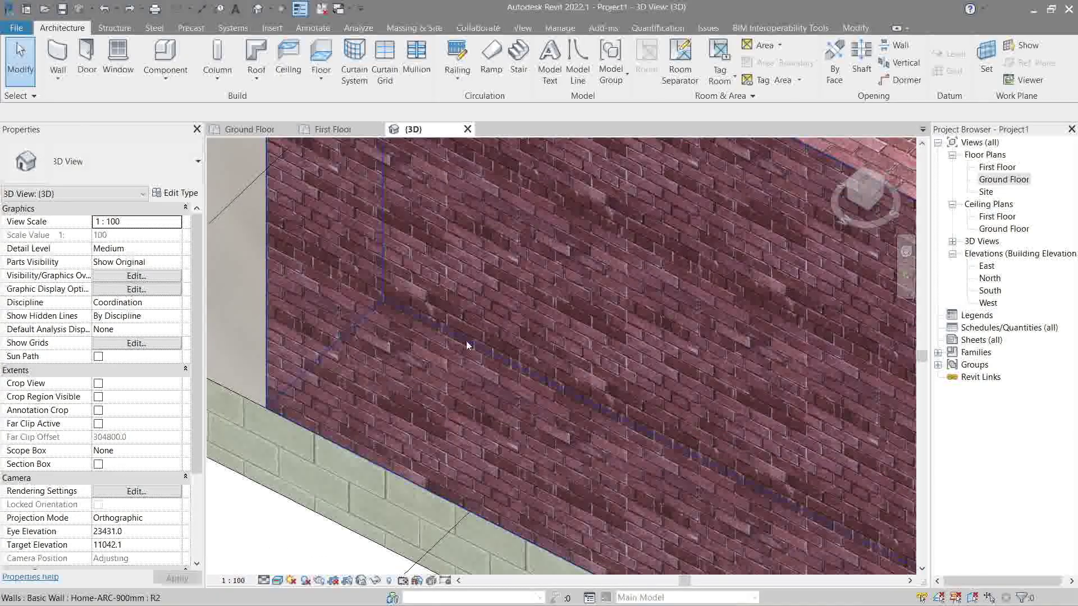
scroll(688, 338, "down", 5)
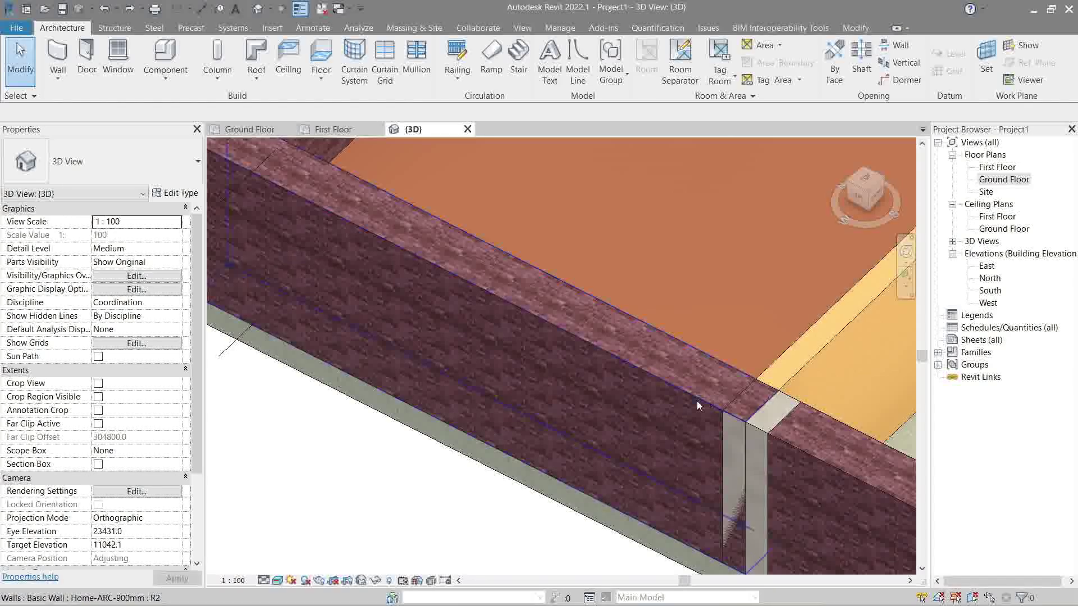
double_click(1001, 180)
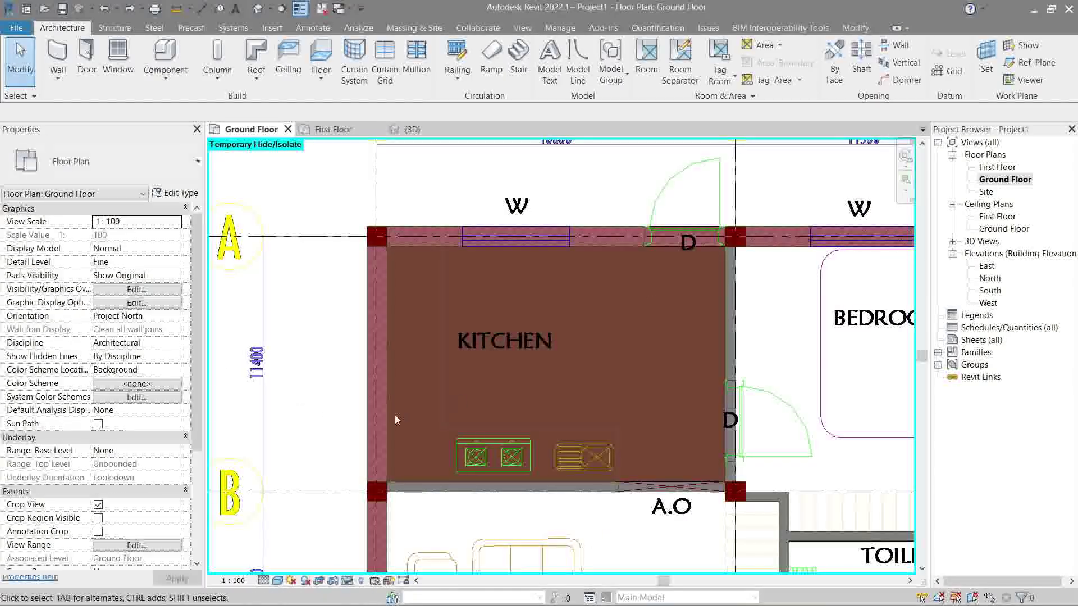
- Drag the kitchen's left wall end to the column, shortening it to 9860, and disallow its join
left_click(373, 415)
scroll(387, 488, "up", 8)
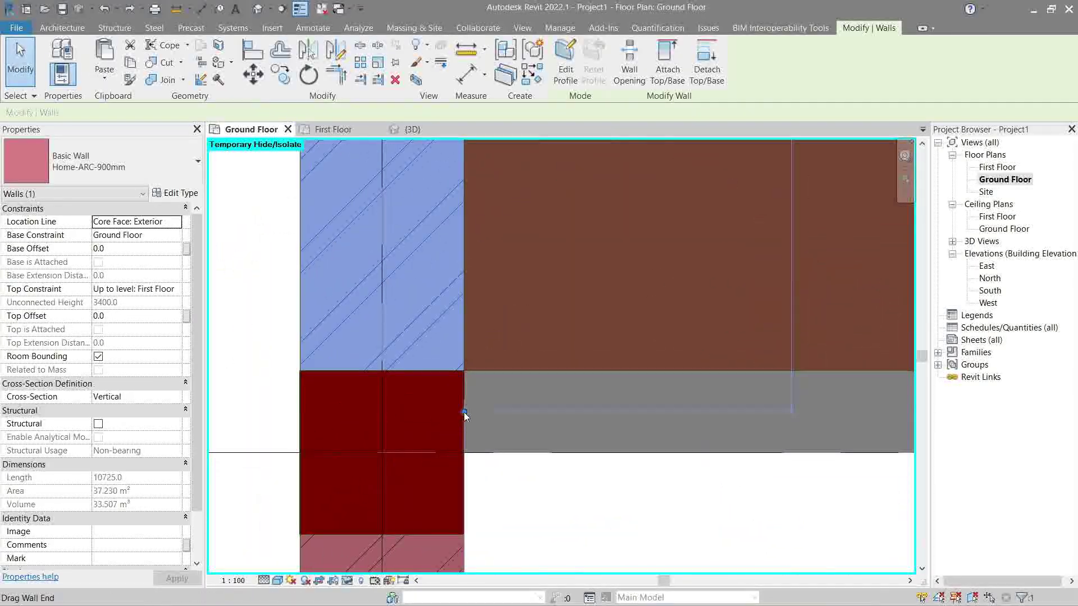
left_click_drag(464, 412, 464, 371)
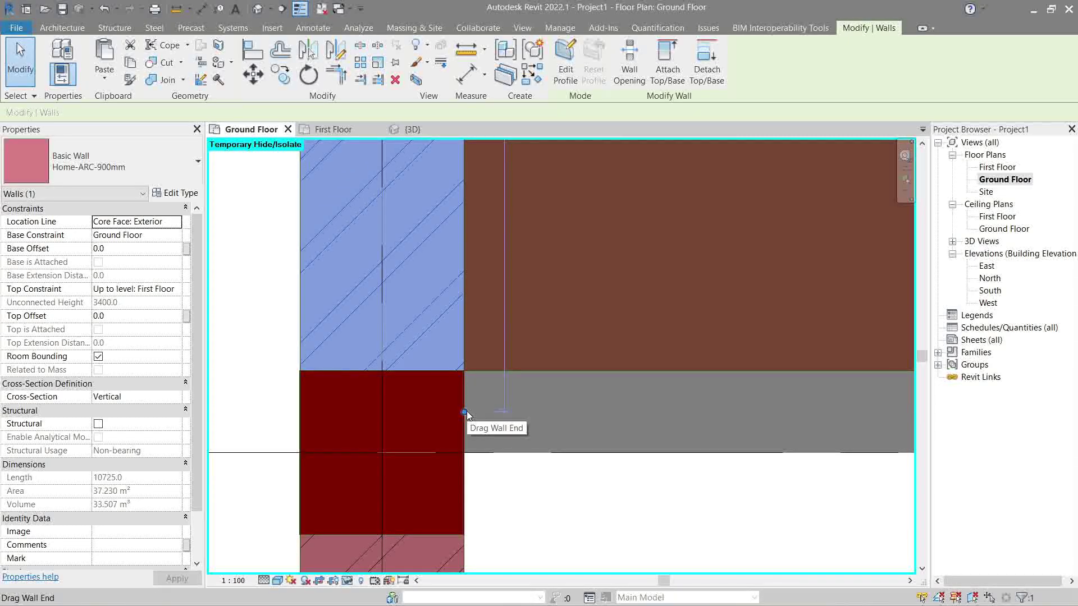
left_click_drag(465, 414, 464, 254)
right_click(463, 255)
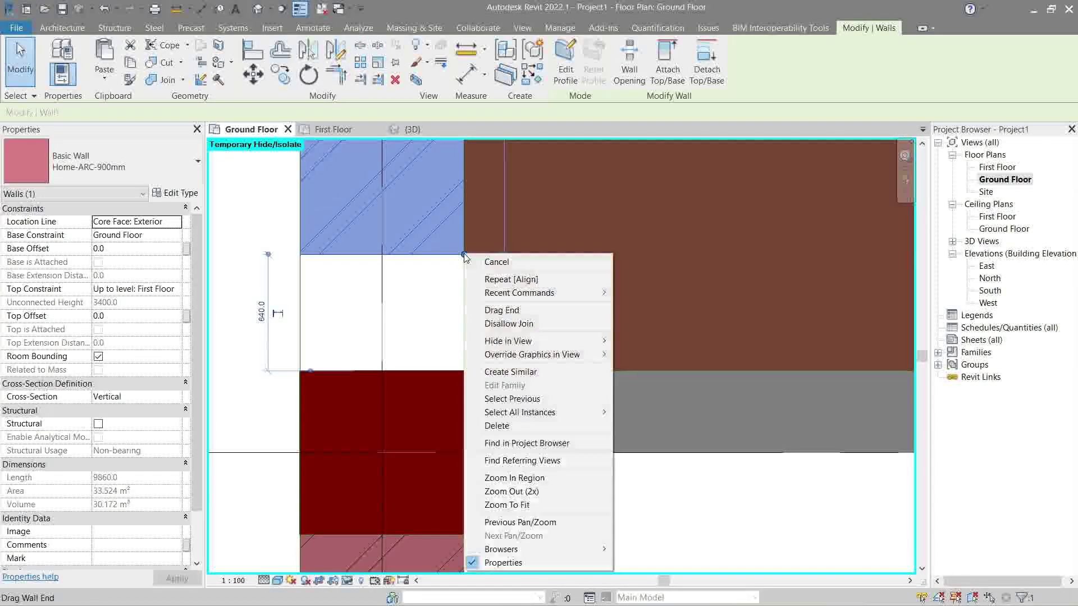
left_click(508, 323)
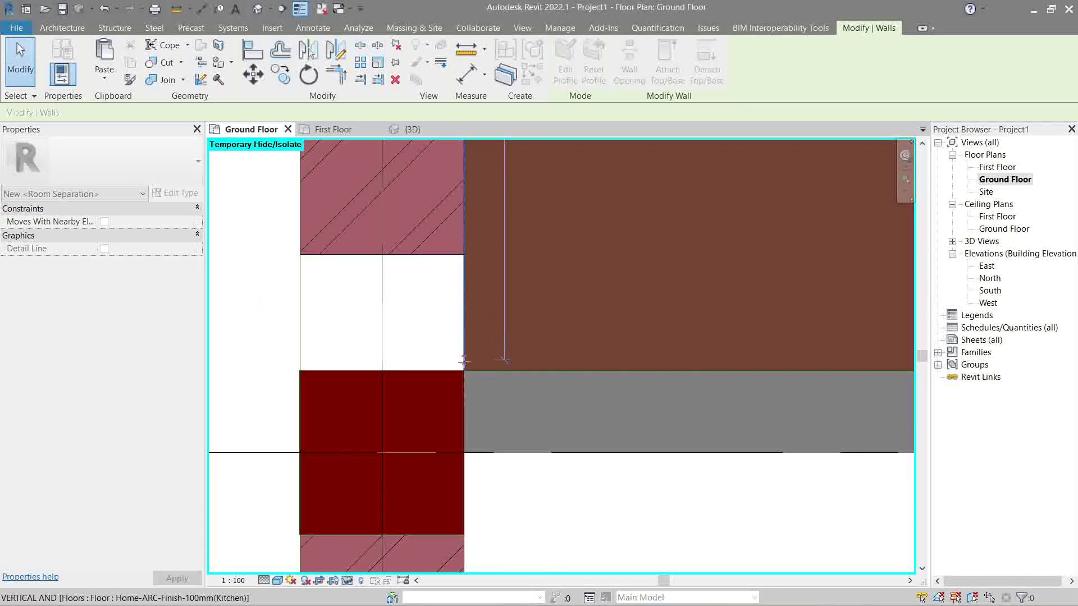
left_click(463, 369)
key("Escape")
left_click(406, 130)
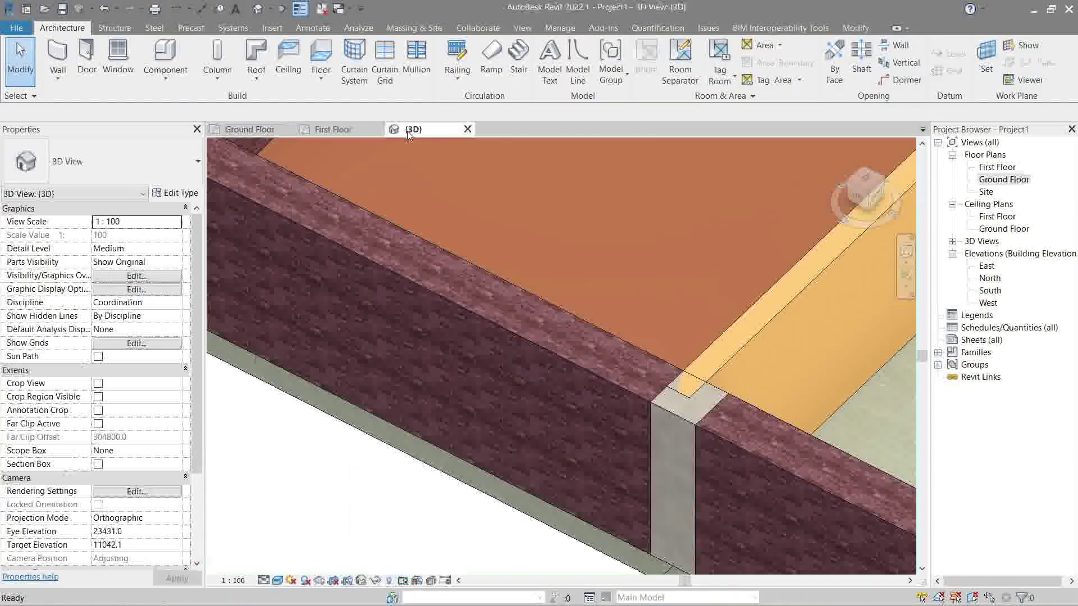
scroll(490, 292, "down", 3)
scroll(490, 291, "up", 5)
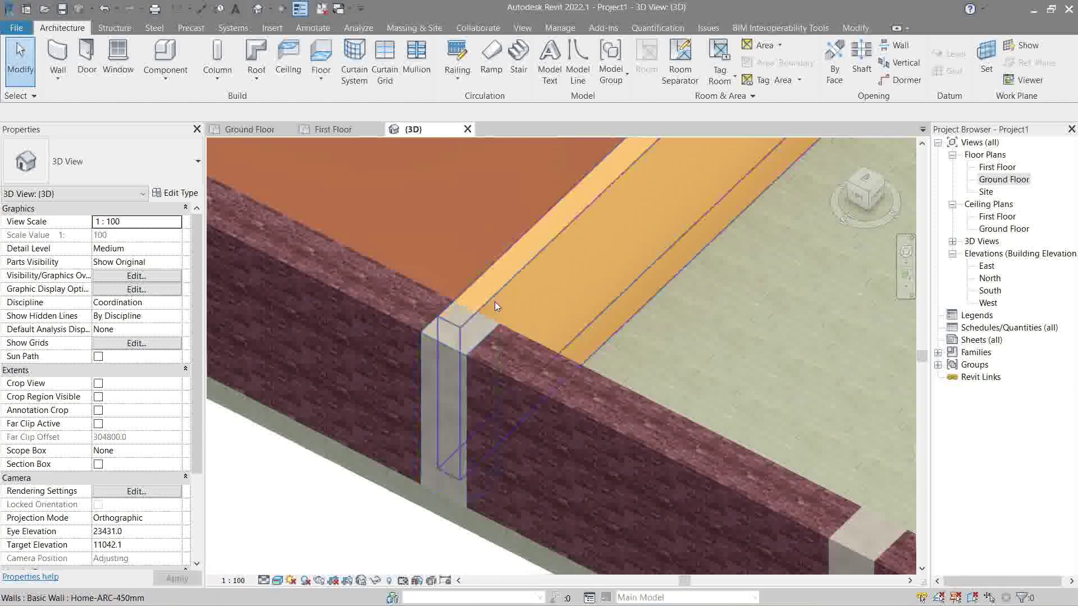
left_click(494, 299)
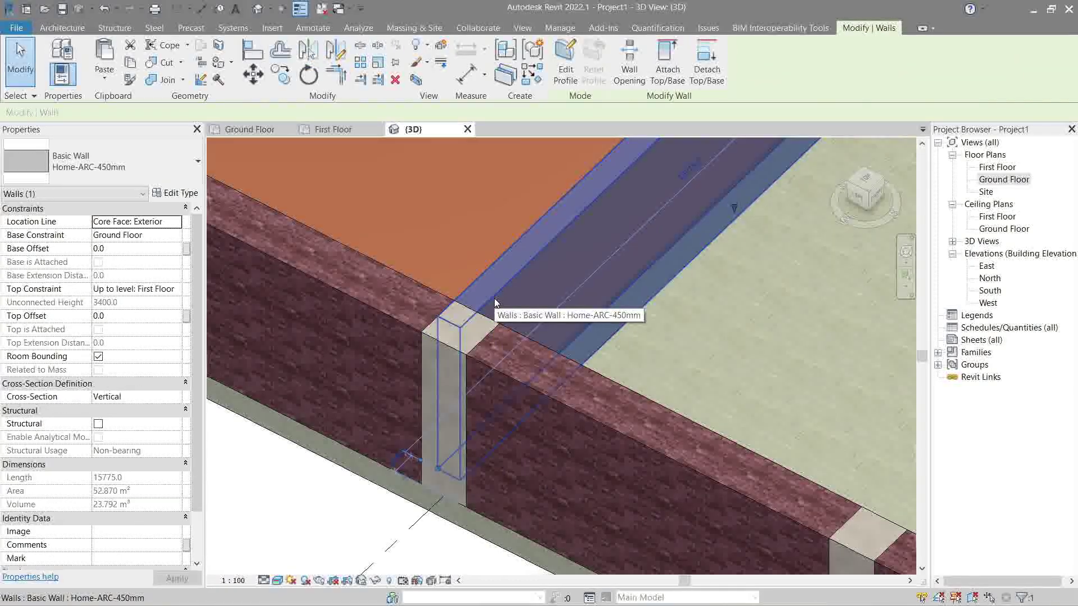
right_click(438, 474)
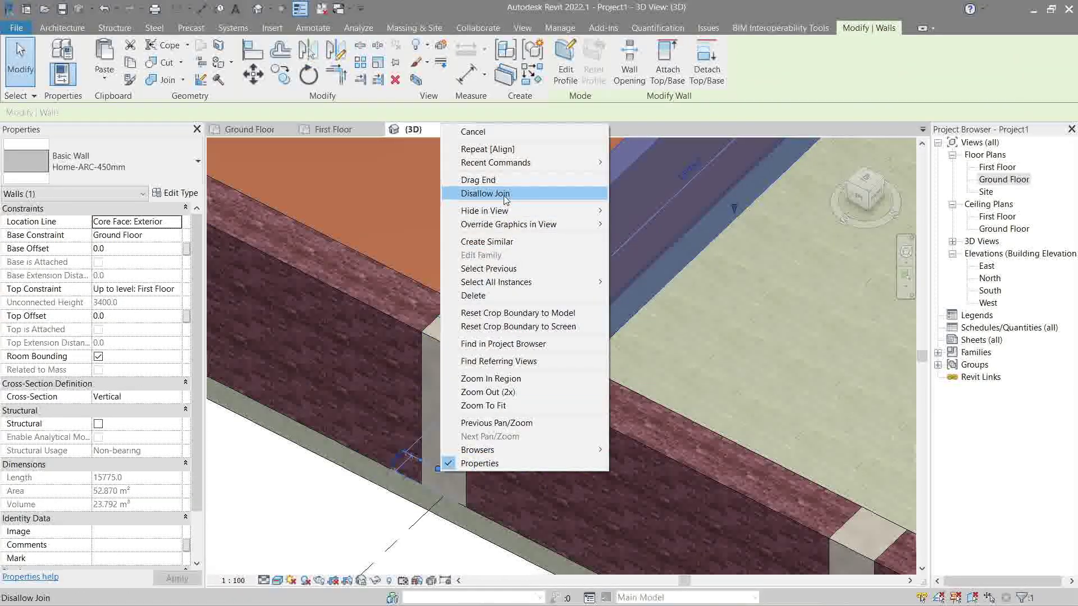
left_click(504, 195)
scroll(440, 364, "up", 3)
key("Escape")
scroll(440, 364, "up", 1)
key("a")
key("l")
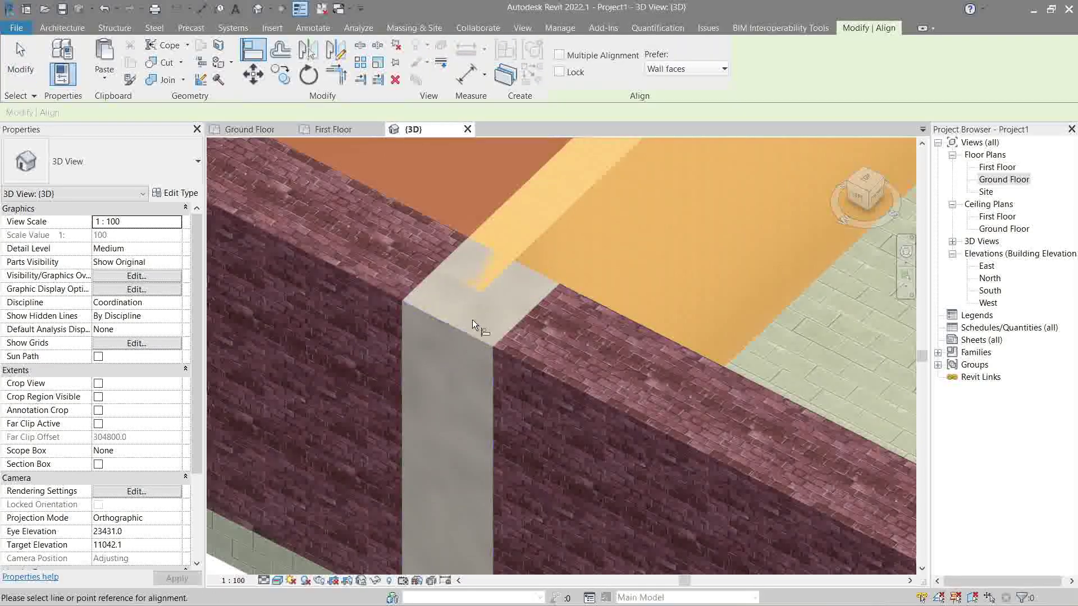
left_click(537, 271)
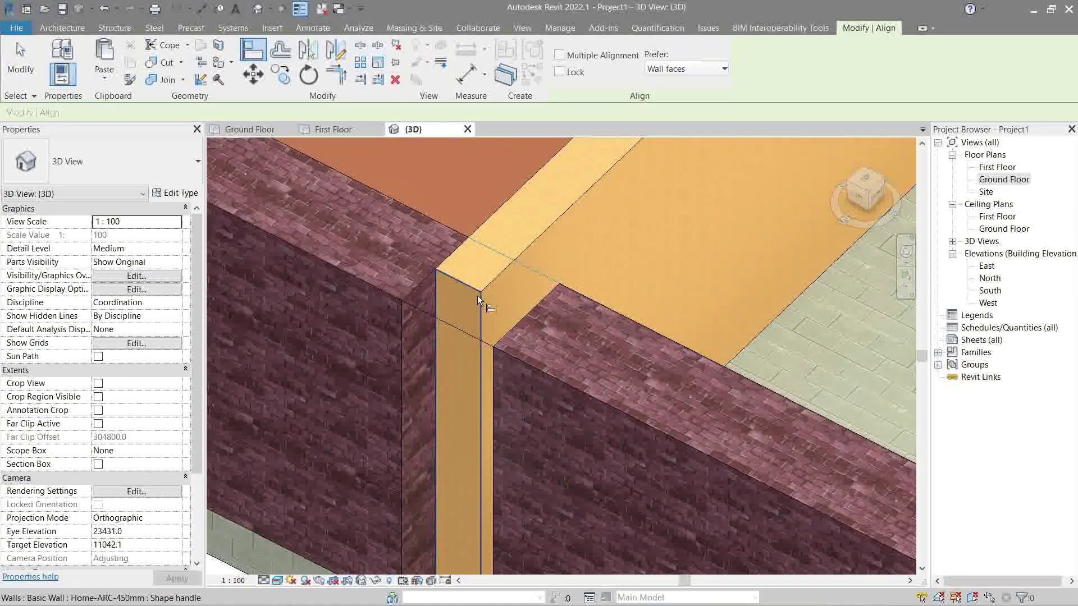
left_click(477, 295)
key("Escape")
key("Escape")
left_click(527, 277)
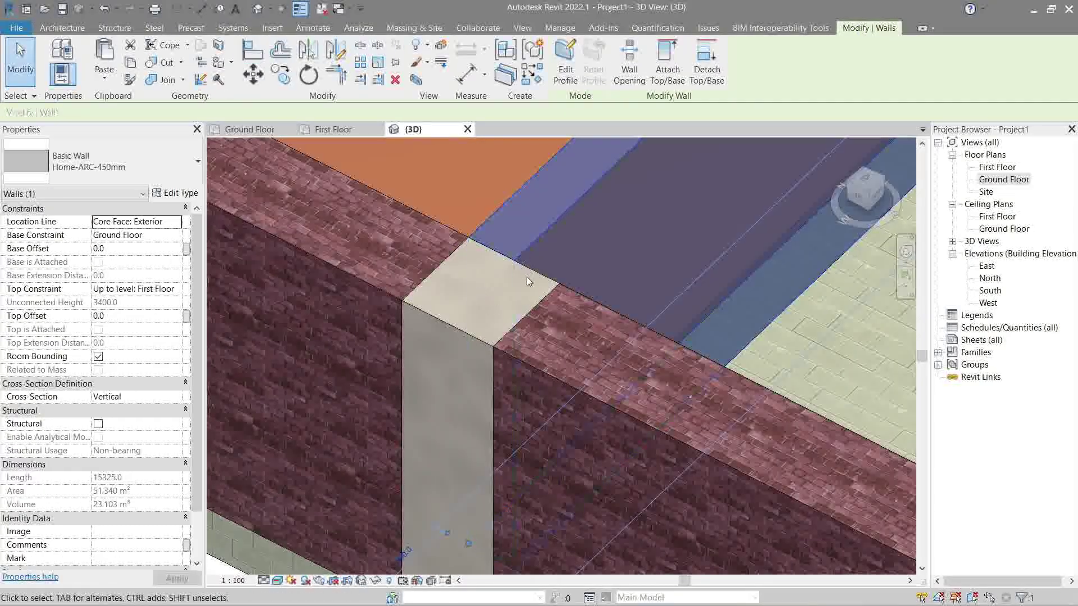
scroll(537, 289, "down", 5)
middle_click_drag(507, 242, 551, 402)
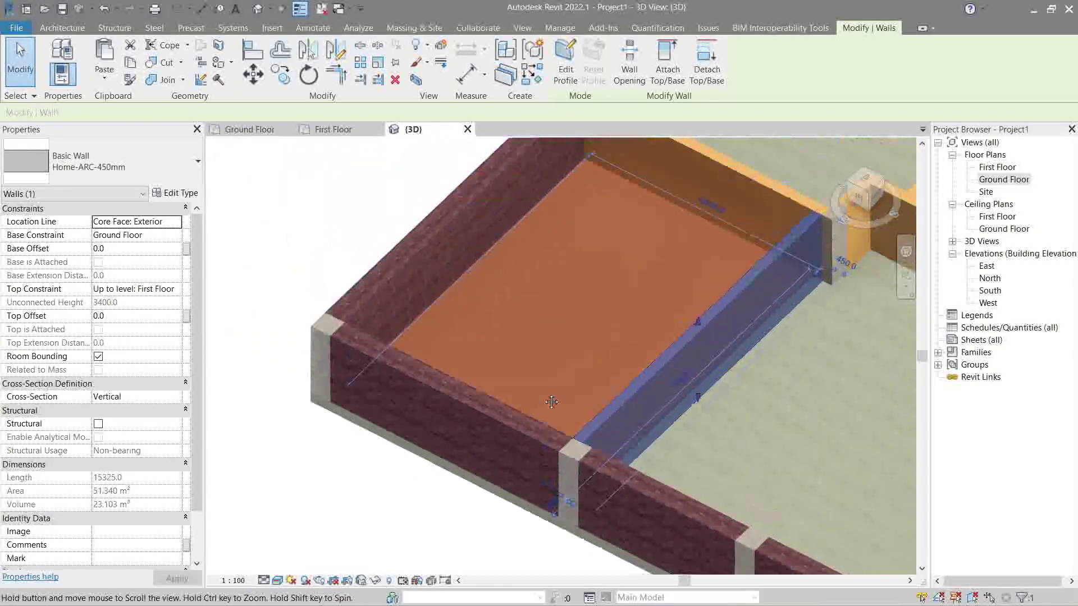
scroll(318, 310, "up", 5)
key("Escape")
scroll(317, 310, "down", 4)
middle_click_drag(477, 403, 221, 208)
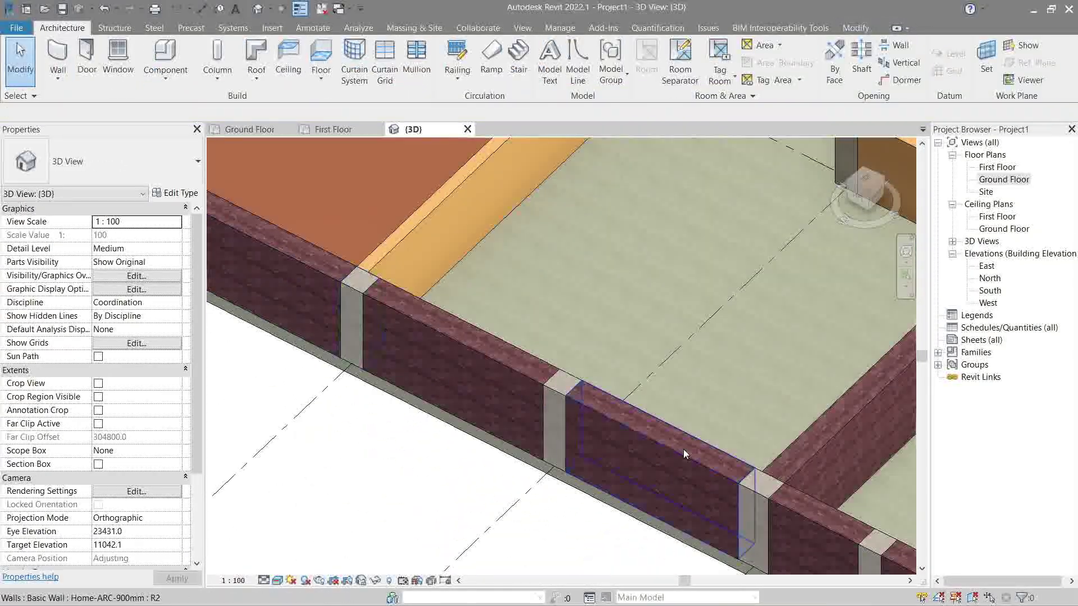
scroll(643, 437, "up", 4)
scroll(612, 422, "down", 2)
middle_click_drag(612, 422, 356, 282)
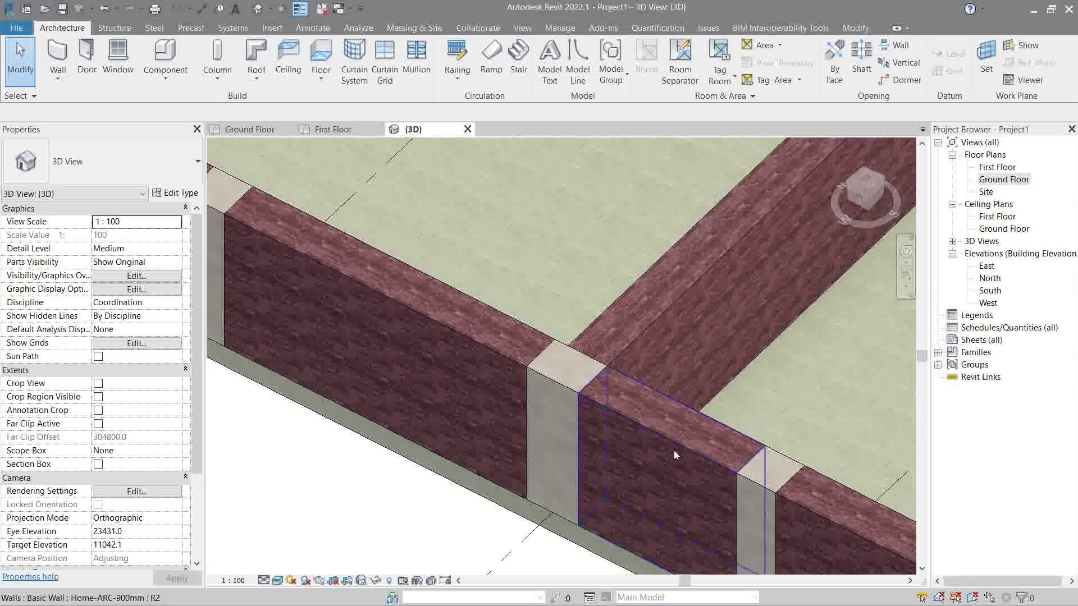
scroll(674, 450, "down", 3)
middle_click_drag(552, 368, 600, 494)
middle_click_drag(404, 269, 582, 513)
scroll(417, 413, "up", 5)
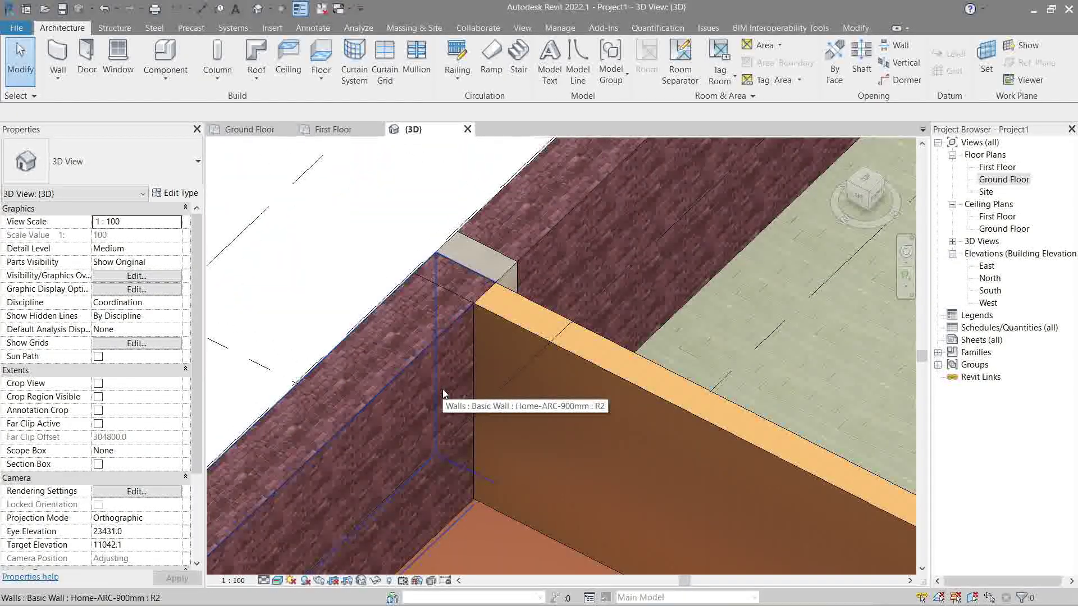
scroll(457, 383, "down", 5)
middle_click_drag(524, 440, 546, 350)
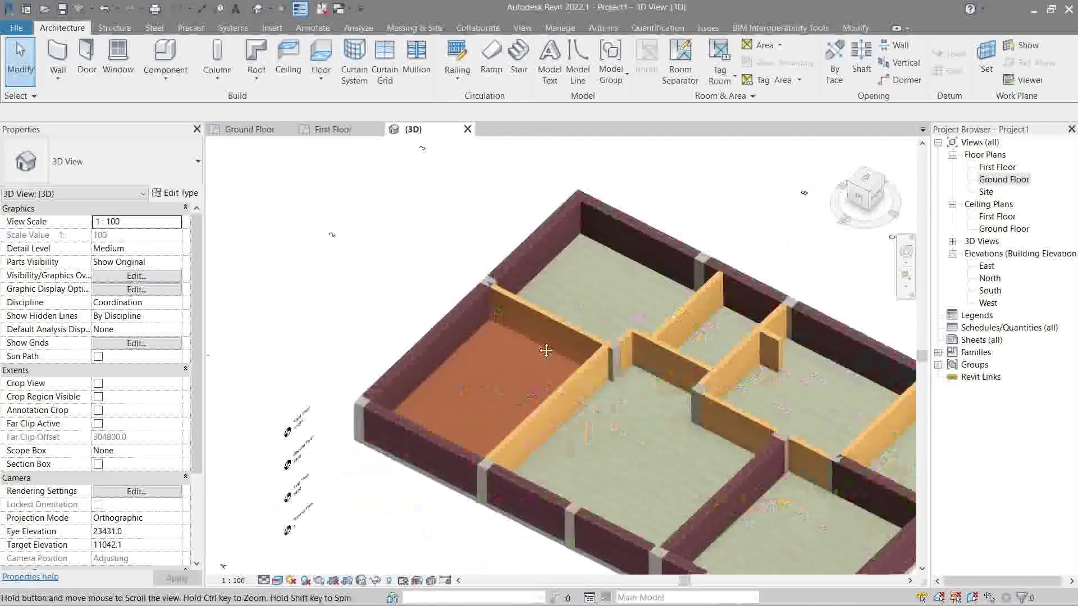
scroll(556, 357, "up", 3)
scroll(645, 334, "up", 2)
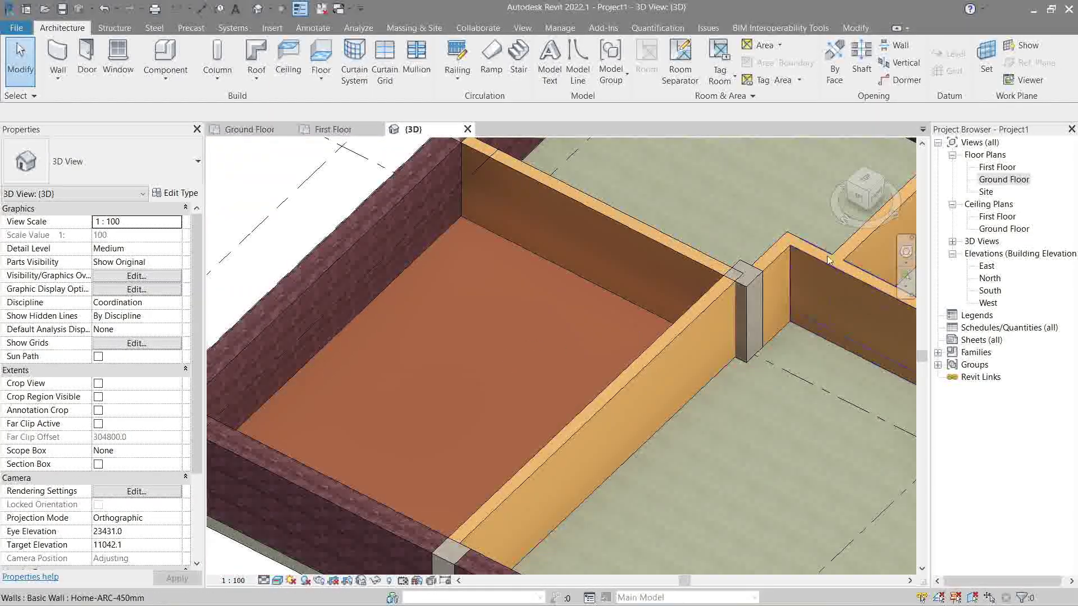
- Open the Ground Floor plan and zoom in on the kitchen
double_click(989, 181)
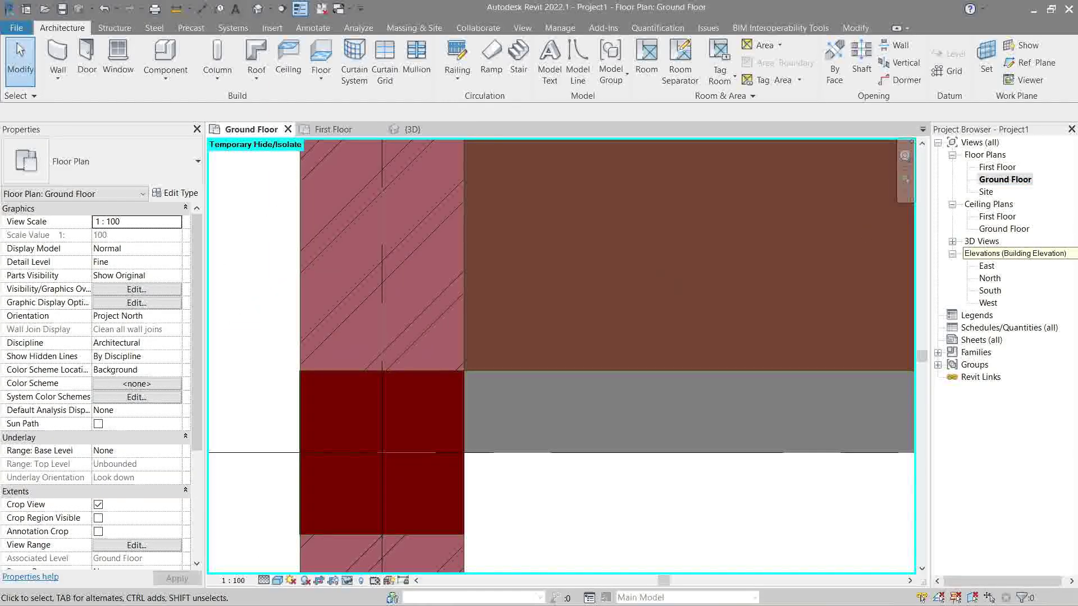
scroll(611, 386, "down", 5)
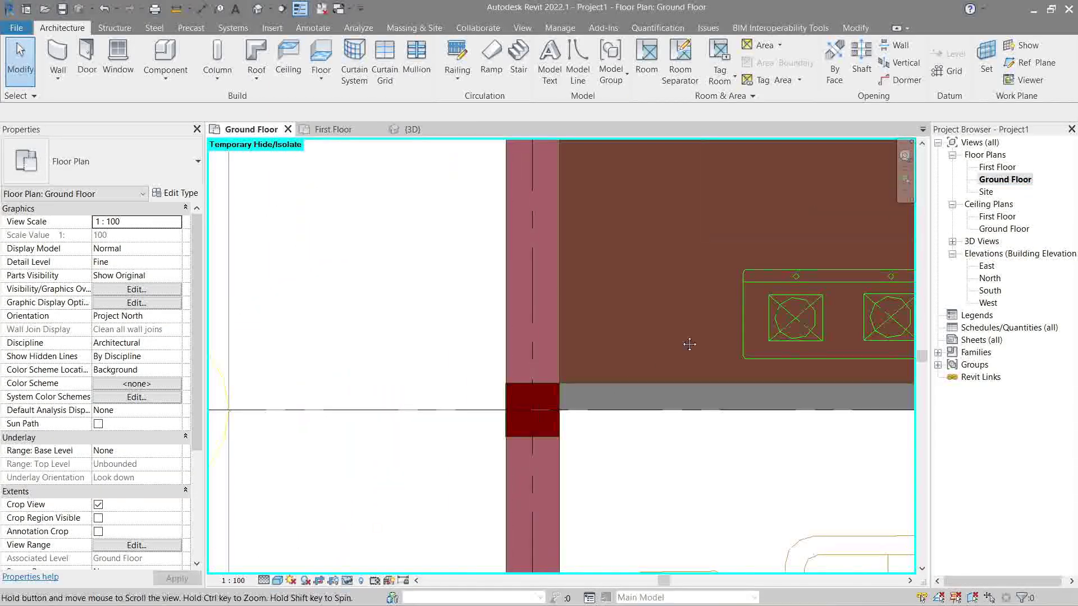
scroll(522, 372, "down", 3)
scroll(524, 379, "up", 2)
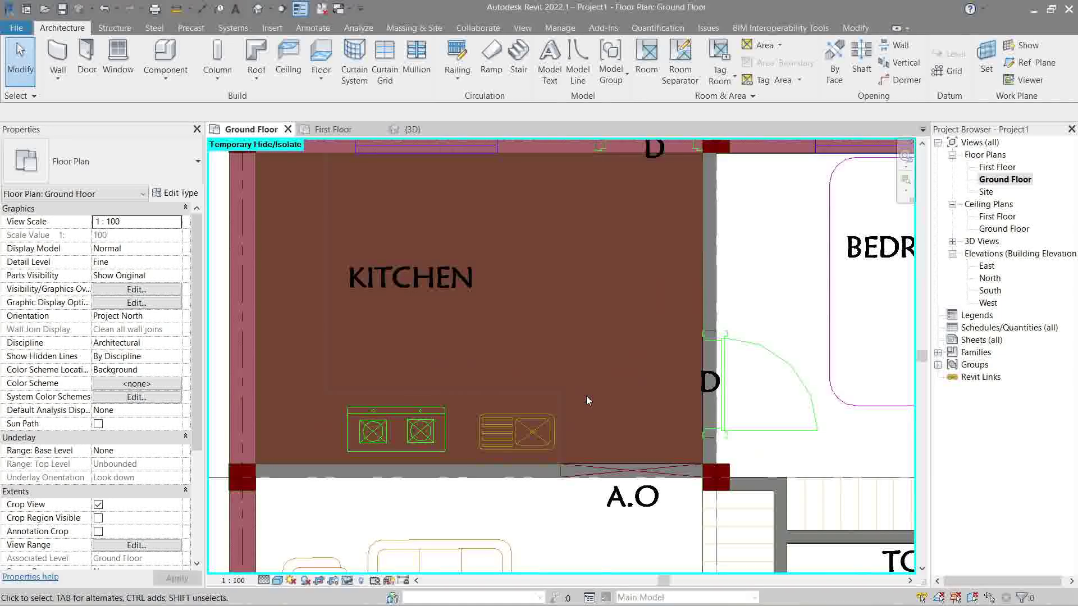
scroll(586, 395, "down", 2)
middle_click_drag(543, 521, 557, 266)
middle_click_drag(573, 395, 530, 477)
middle_click_drag(542, 205, 543, 393)
scroll(543, 393, "up", 2)
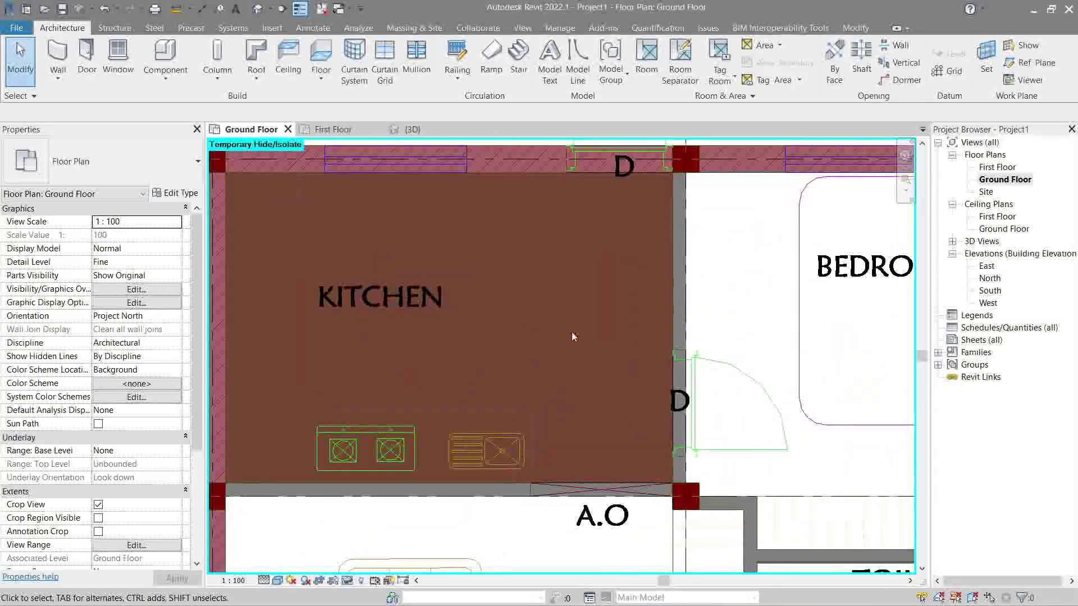
- Tab-select the chain of kitchen walls, then select the kitchen finish floor
left_click(534, 177)
key("Tab")
left_click(534, 176)
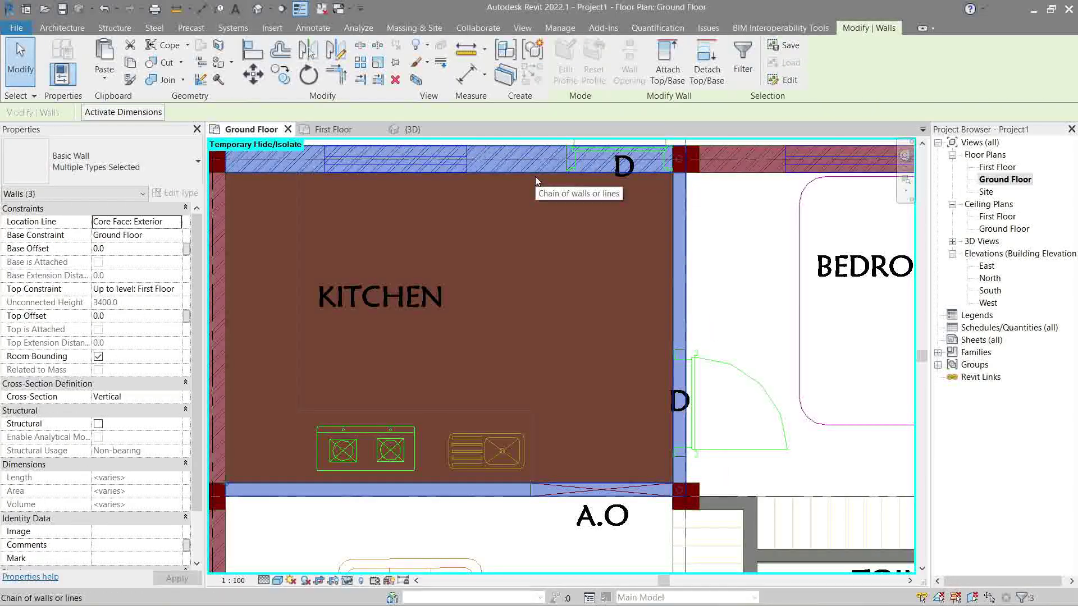
left_click(535, 176)
- Duplicate the kitchen floor type under the name Home-ARC-Finish-100mm(Bedroom)
left_click(176, 193)
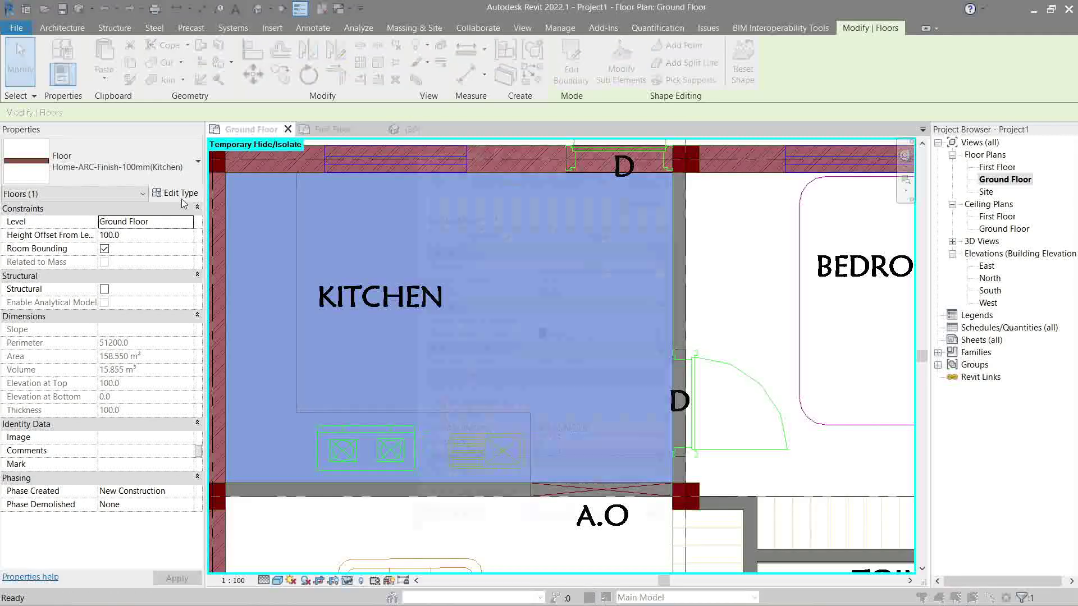
left_click(649, 177)
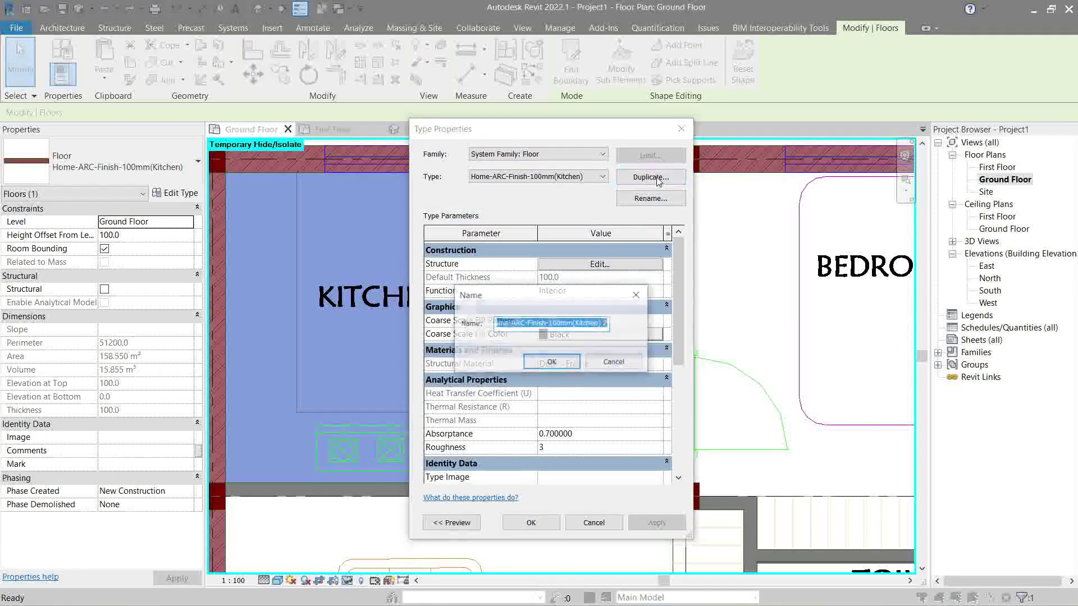
double_click(607, 323)
key("BackSpace")
key("BackSpace")
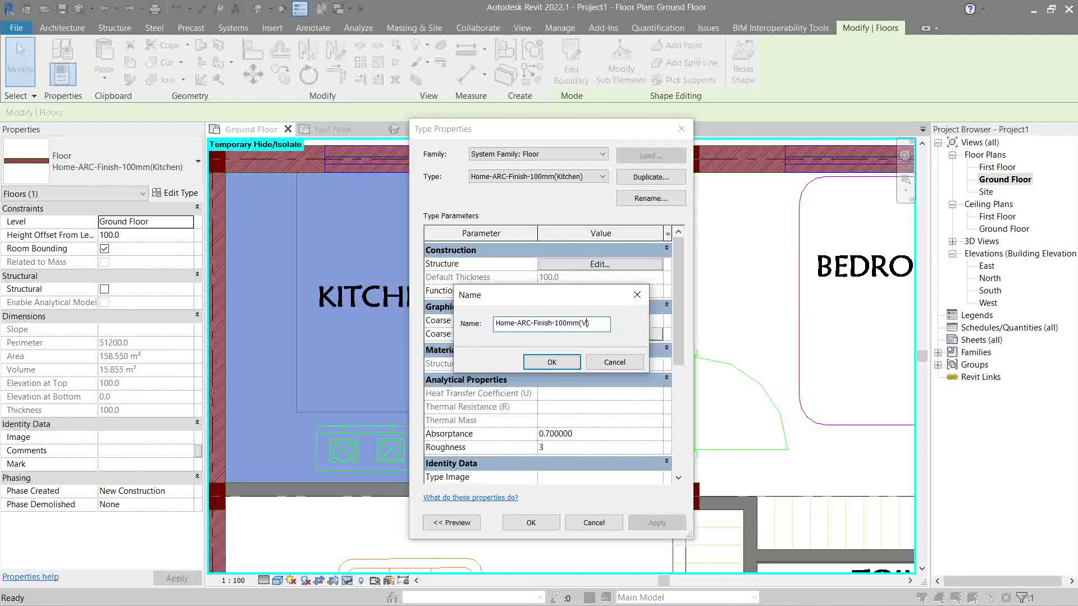
type("Bedroom")
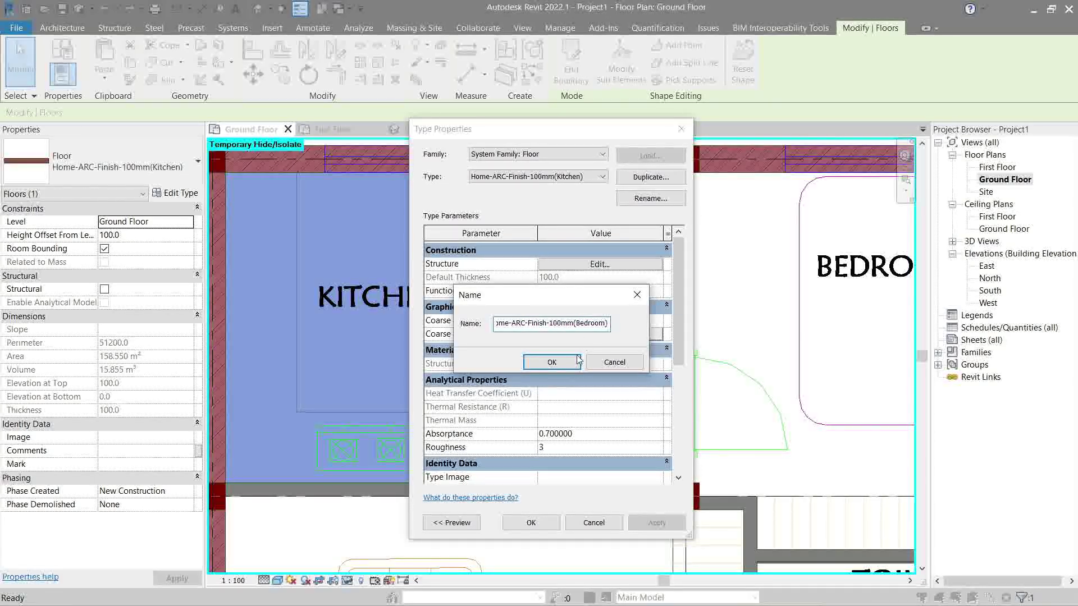
left_click(565, 368)
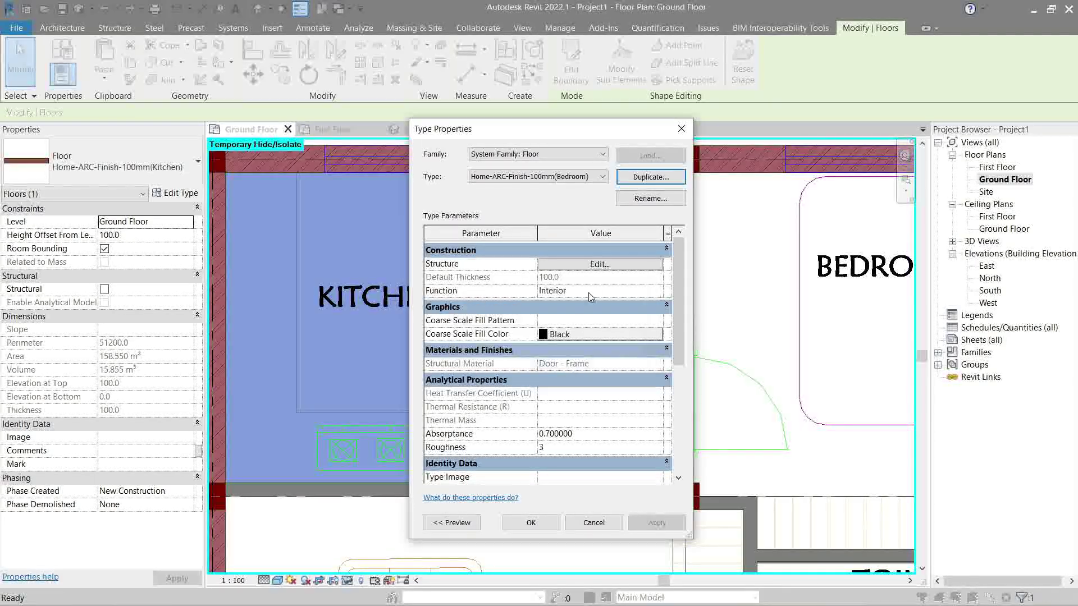
- Set the Bedroom type's structure layer thickness to 10 mm
left_click(603, 265)
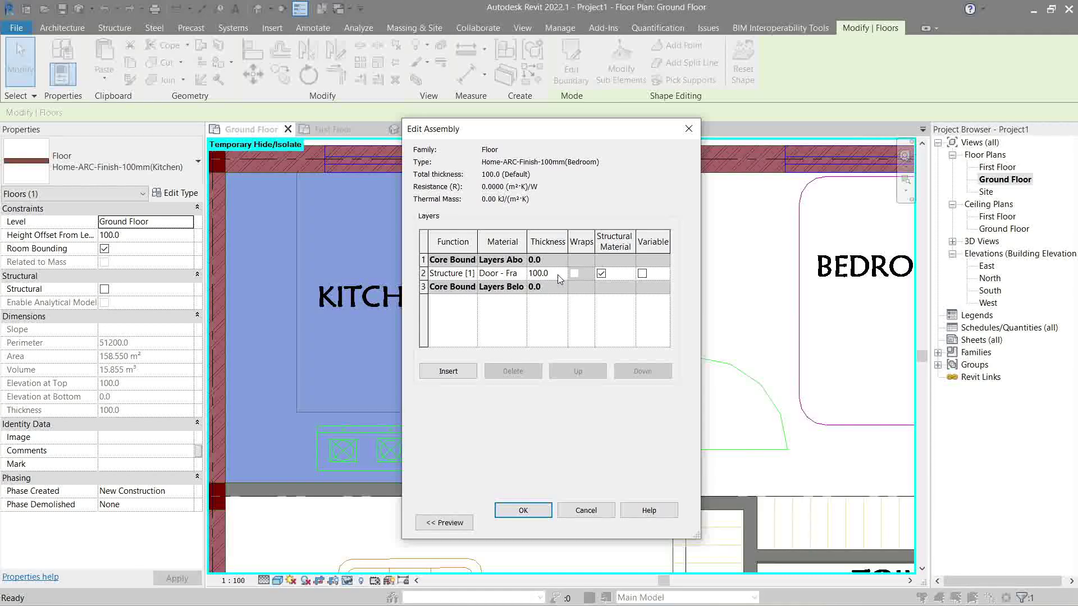
left_click(559, 278)
left_click(519, 274)
left_click(522, 274)
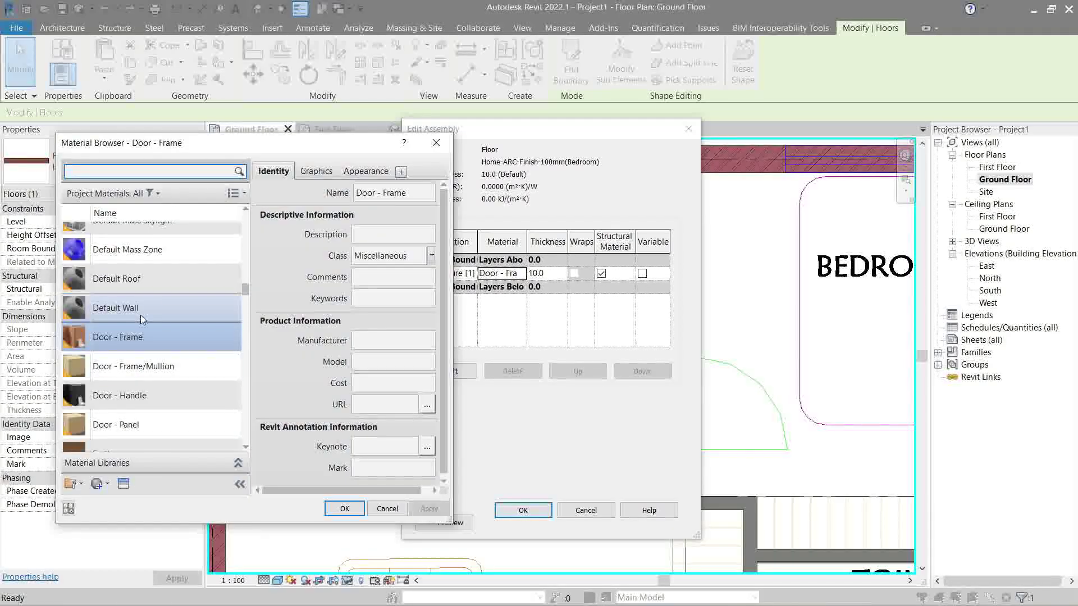
- Search for and assign Carpet as the layer material, then apply the Bedroom type to the floor
left_click(156, 173)
type("car")
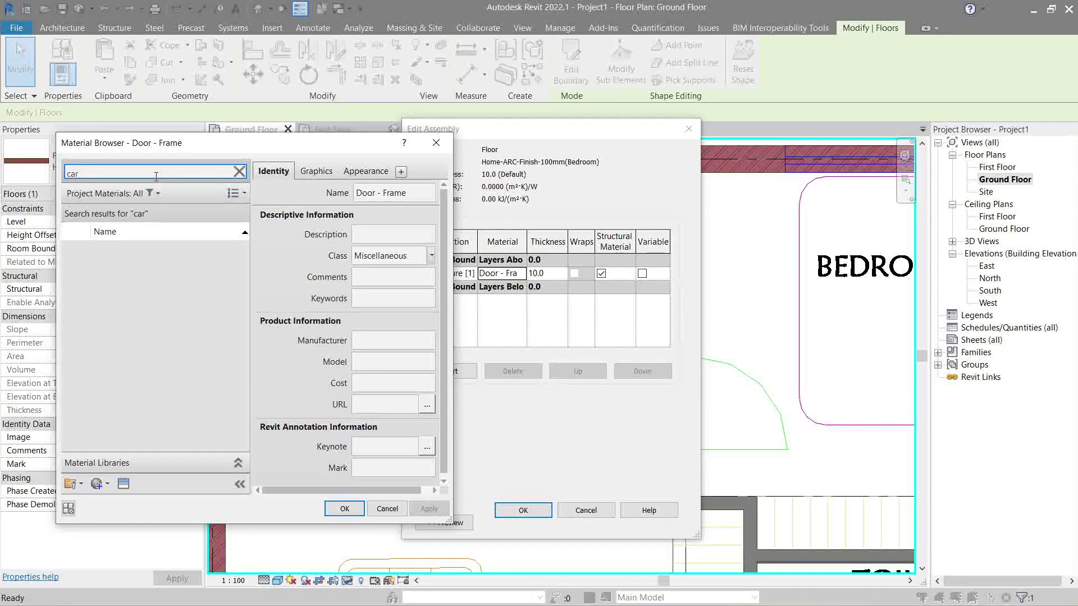
type("p")
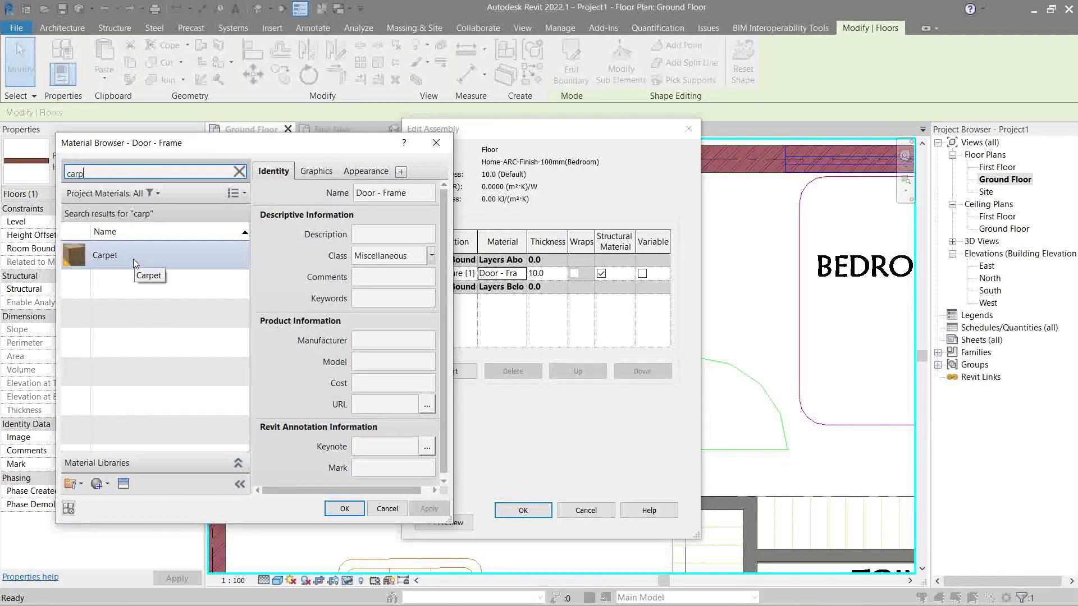
left_click(133, 258)
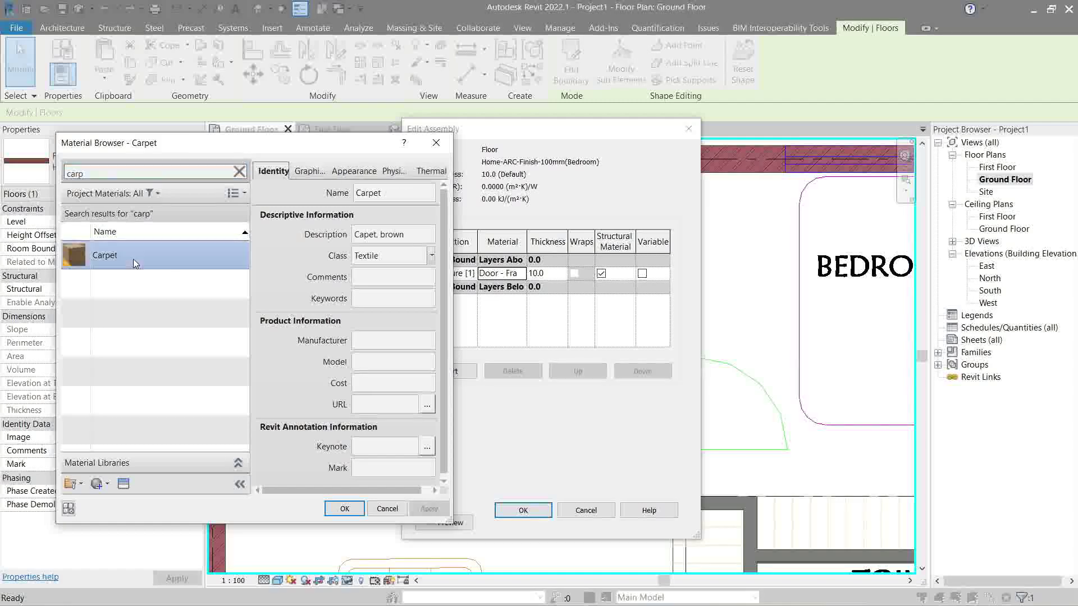
left_click(345, 509)
left_click(522, 510)
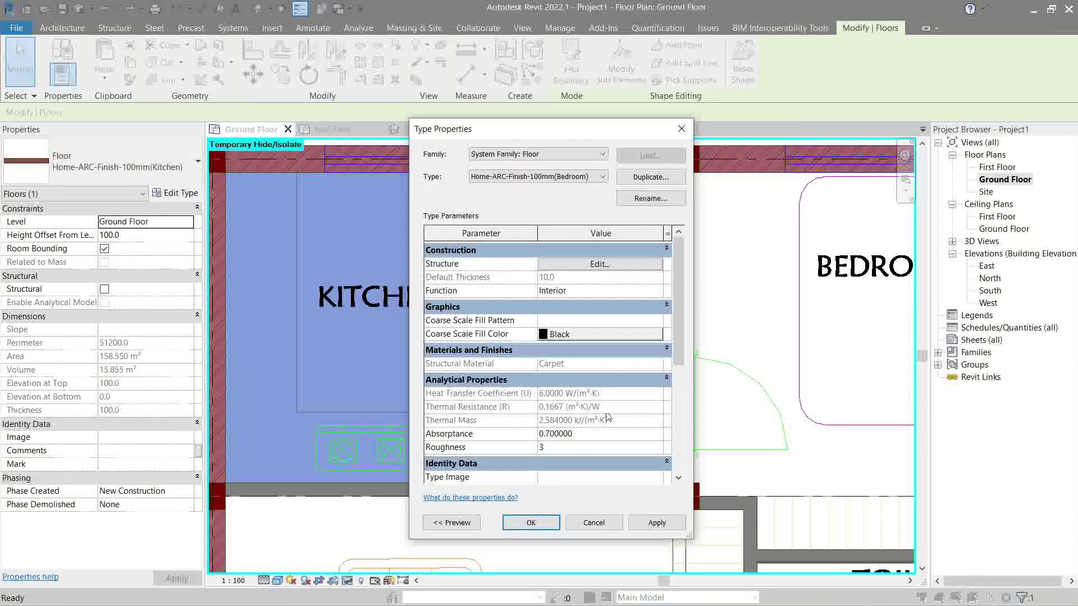
left_click(655, 522)
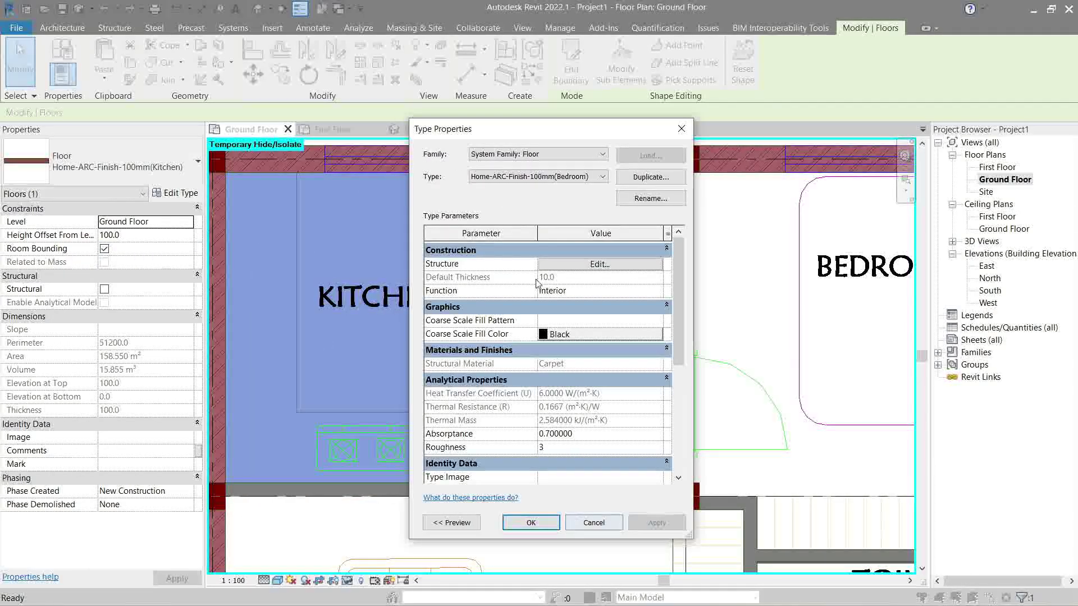
left_click(531, 522)
- Give the bedroom floor a height offset of 10 and rename its type from 100mm to Home-ARC-Finish-10mm(Bedroom)
left_click(142, 238)
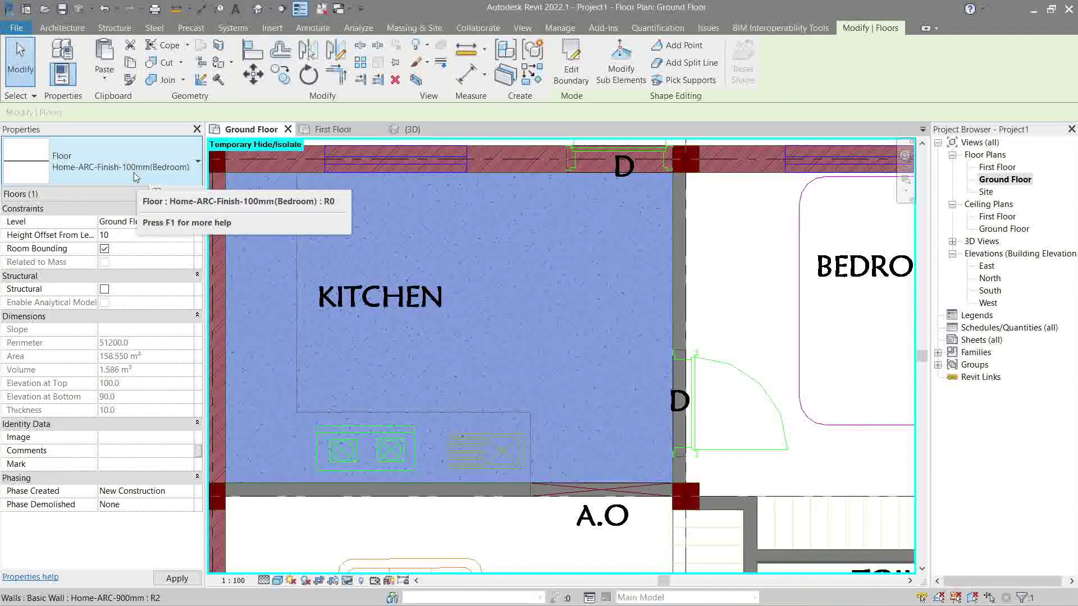
type("10")
left_click(174, 193)
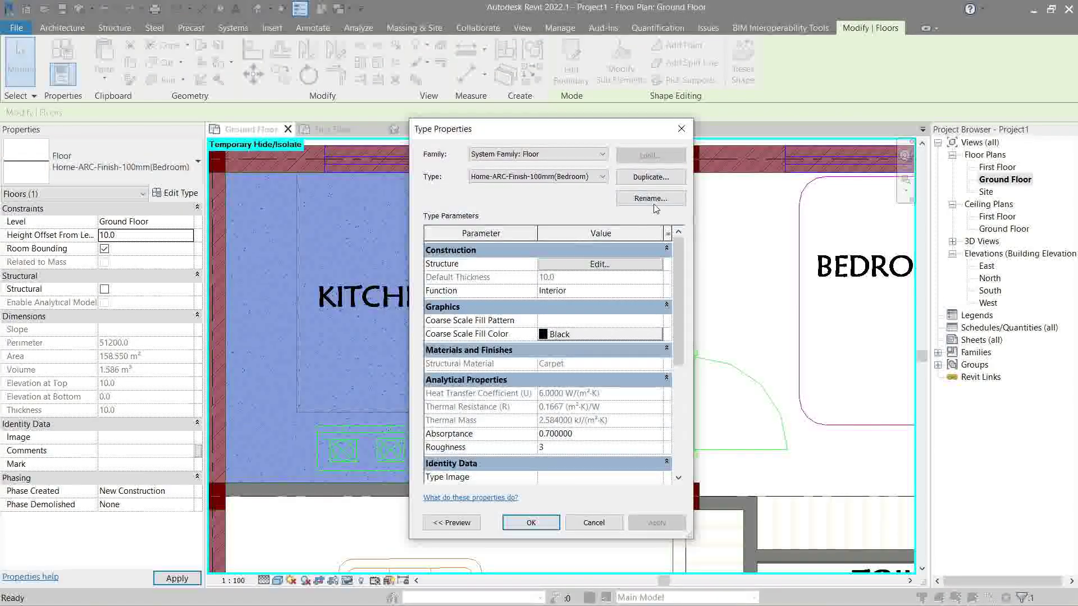
left_click(651, 198)
left_click(582, 335)
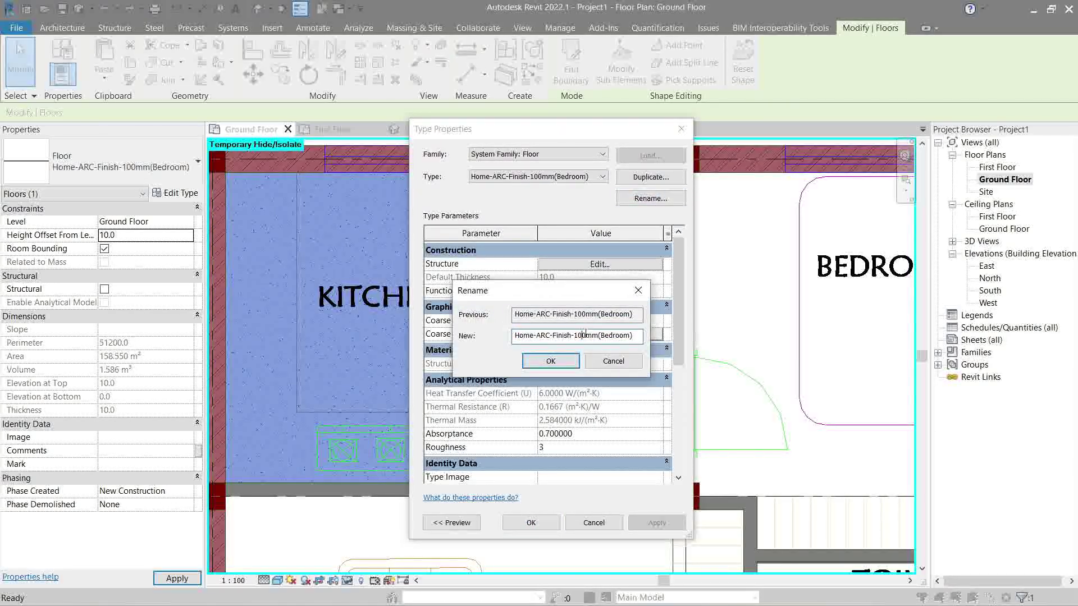
key("BackSpace")
left_click(554, 366)
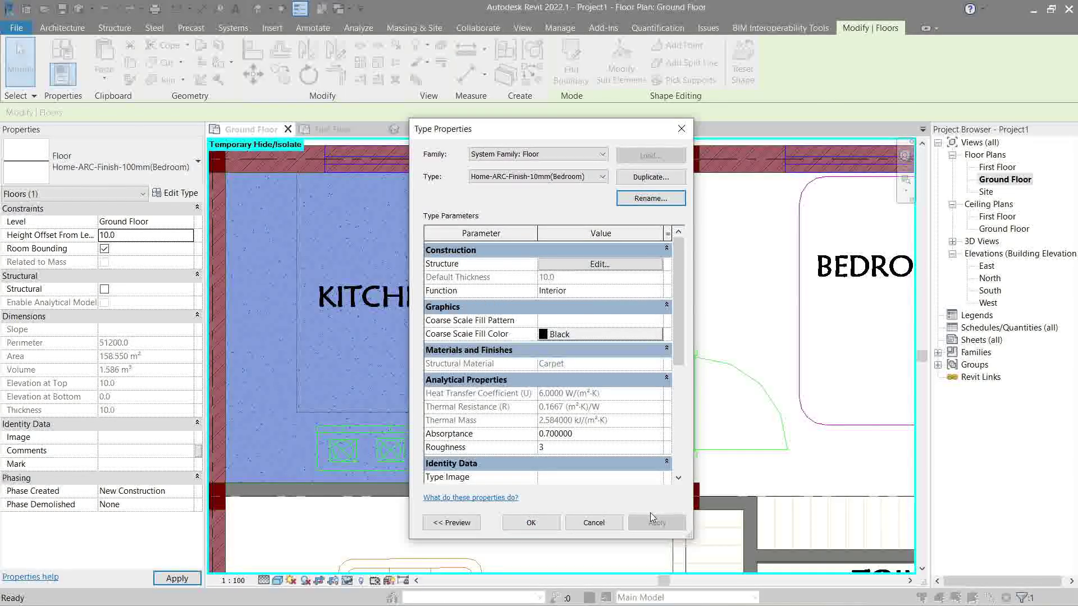
left_click(531, 523)
scroll(487, 283, "down", 2)
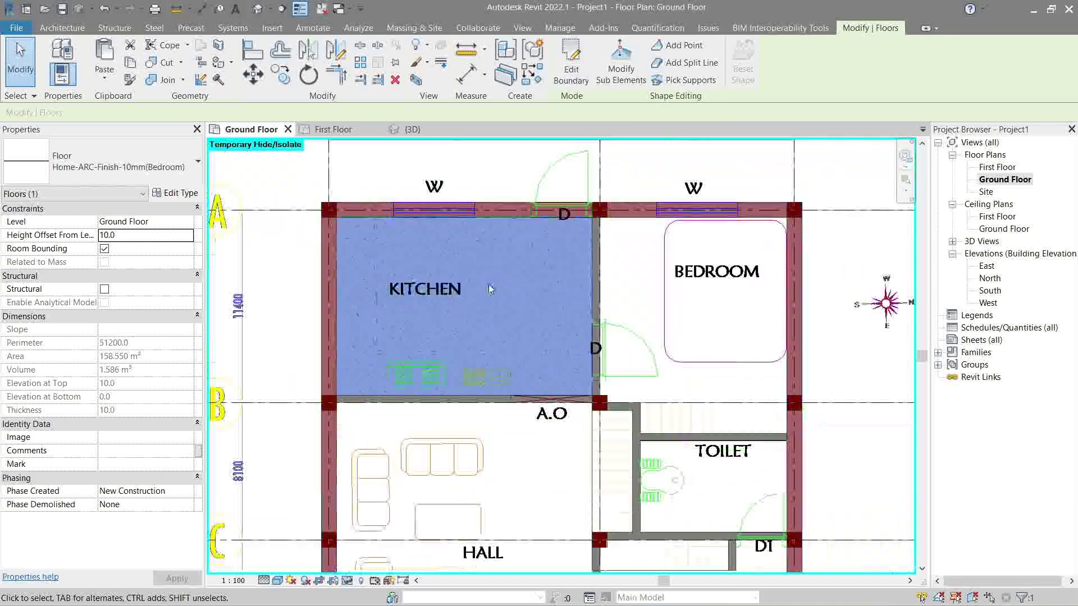
middle_click_drag(553, 315, 494, 338)
scroll(501, 352, "up", 1)
scroll(501, 357, "up", 1)
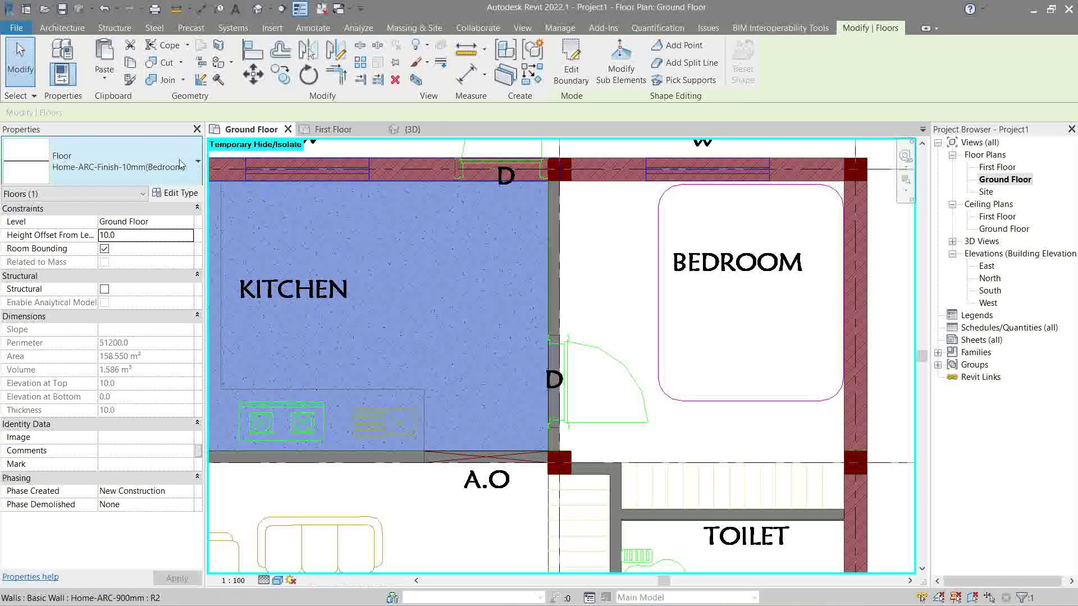
- Switch the selected floor back to the Home-ARC-Finish-100mm(Kitchen) type
left_click(118, 163)
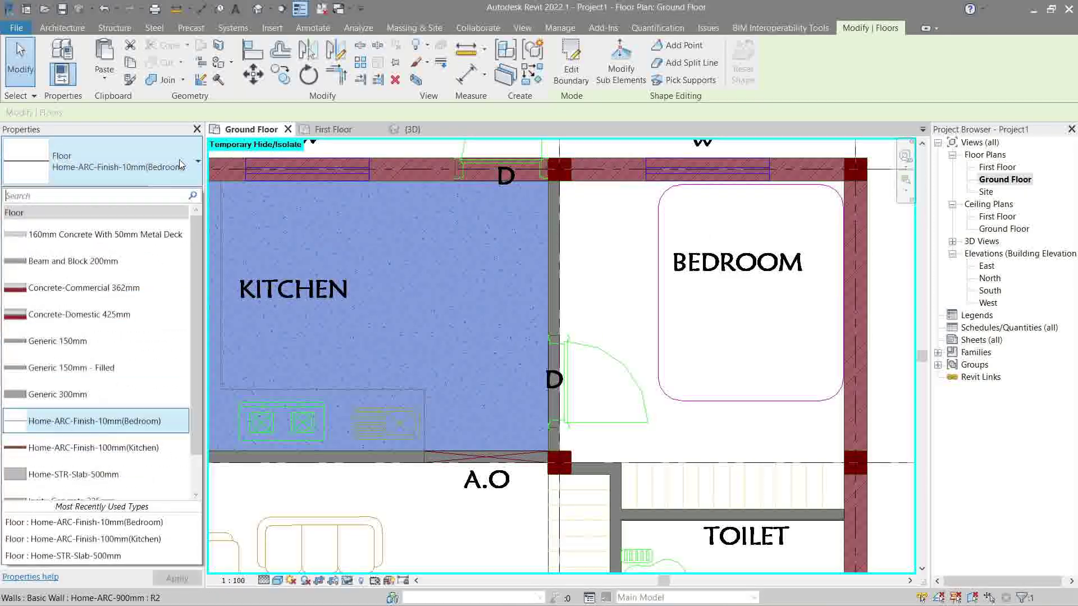
left_click(160, 448)
left_click(406, 364)
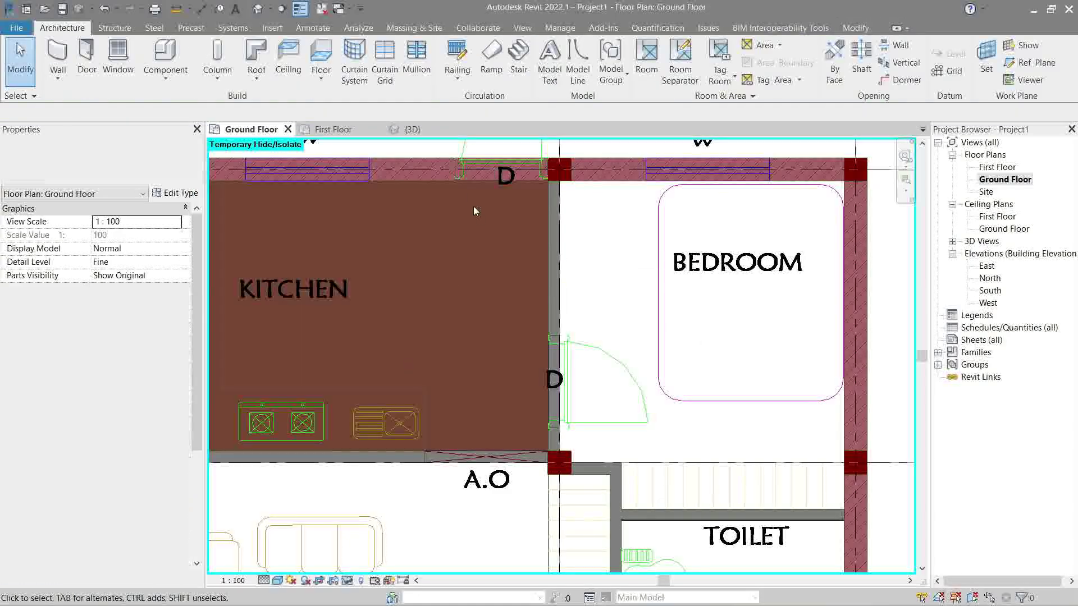
- Select the kitchen finish floor and set its Height Offset From Level to 100
key("Tab")
left_click(467, 184)
key("Tab")
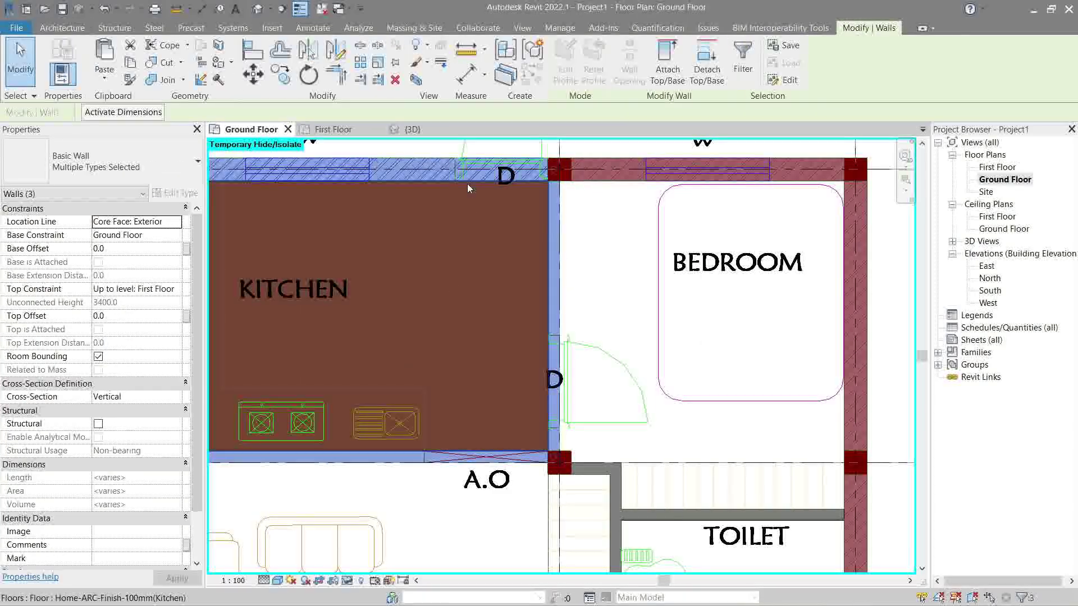
left_click(467, 184)
left_click(128, 240)
key("BackSpace")
key("BackSpace")
key("BackSpace")
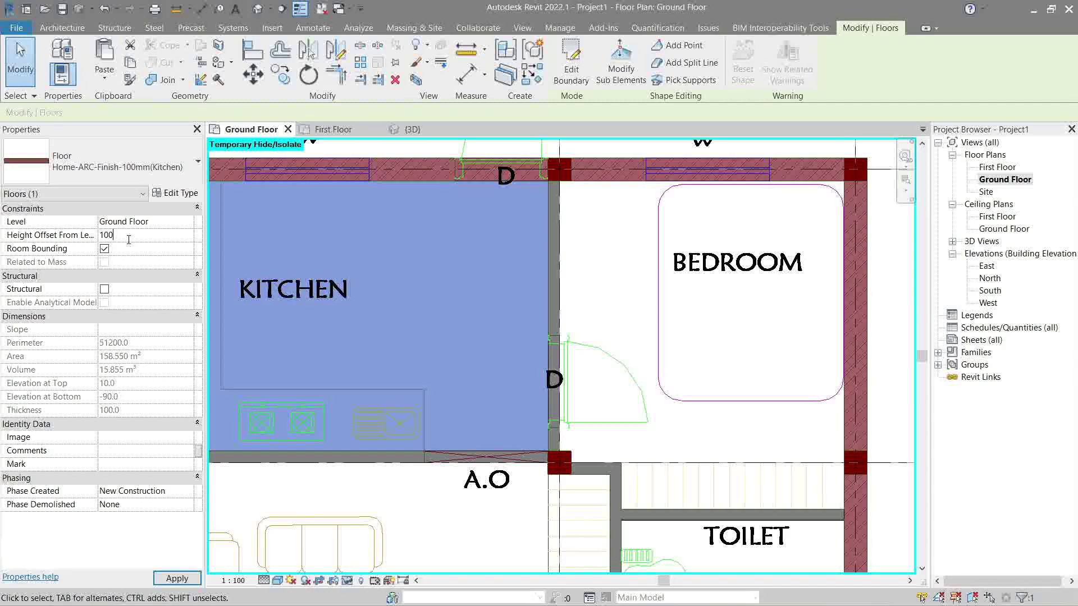
left_click(579, 265)
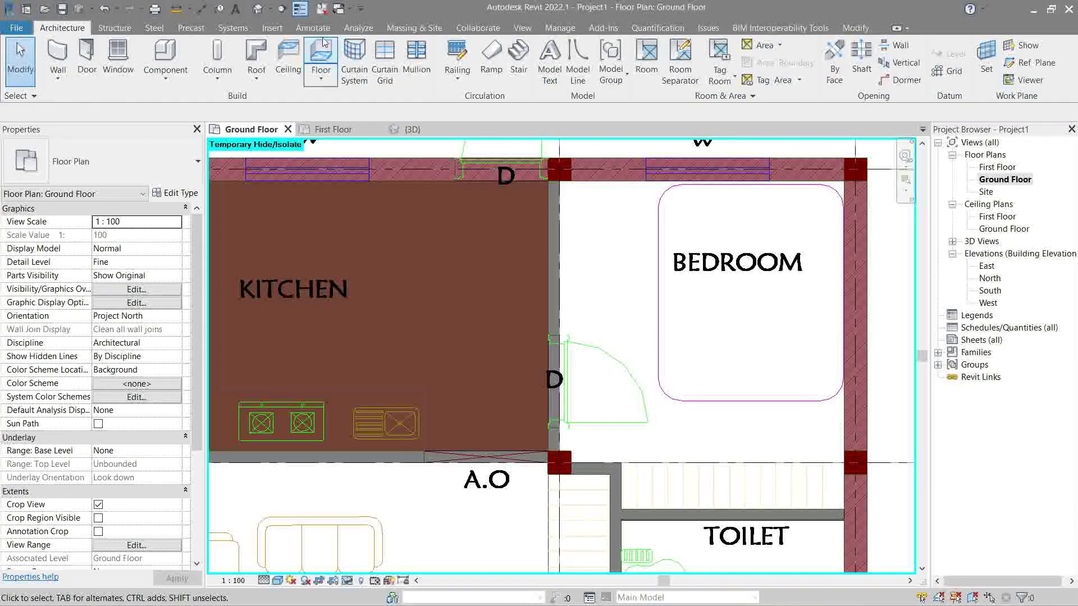
left_click(318, 87)
left_click(348, 121)
- Start a floor sketch using the Home-ARC-Finish-10mm(Bedroom) type, with the bedroom in view
left_click(101, 163)
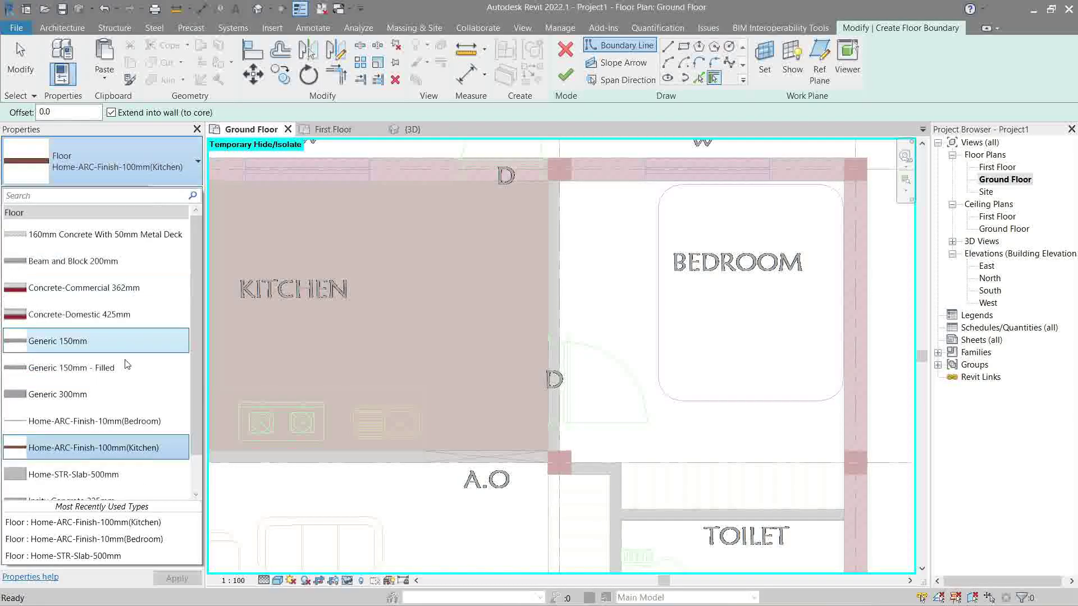
left_click(125, 421)
left_click(682, 50)
mouse_move(661, 289)
middle_mouse_down()
mouse_move(587, 279)
mouse_move(559, 282)
mouse_move(558, 299)
middle_mouse_up()
scroll(559, 279, "up", 1)
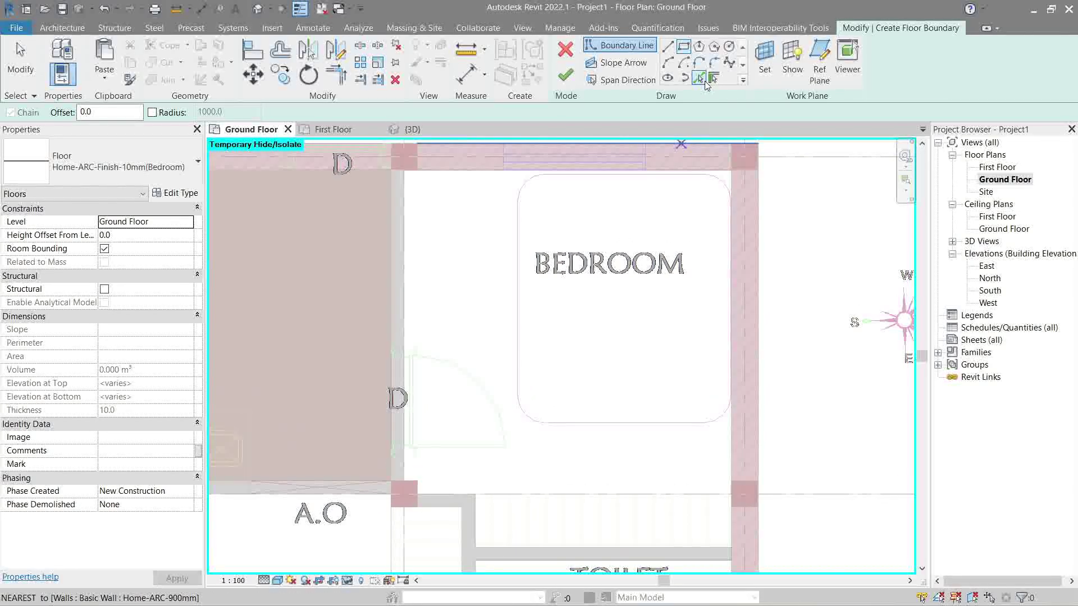
- Pick the bedroom's top, left, right, bottom and toilet wall edges as boundary lines
left_click(705, 80)
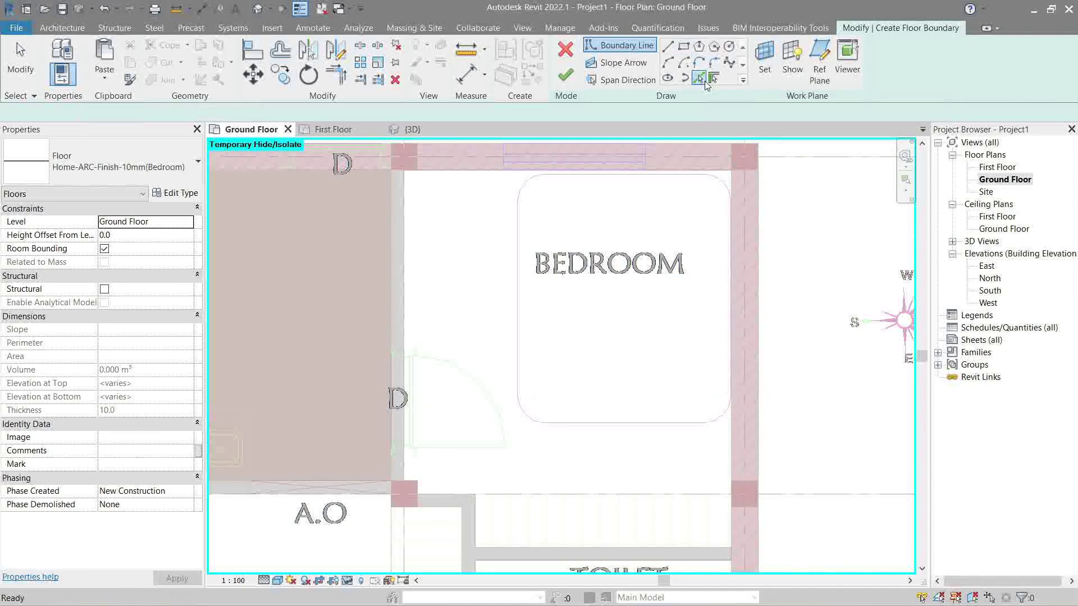
left_click(482, 174)
left_click(406, 219)
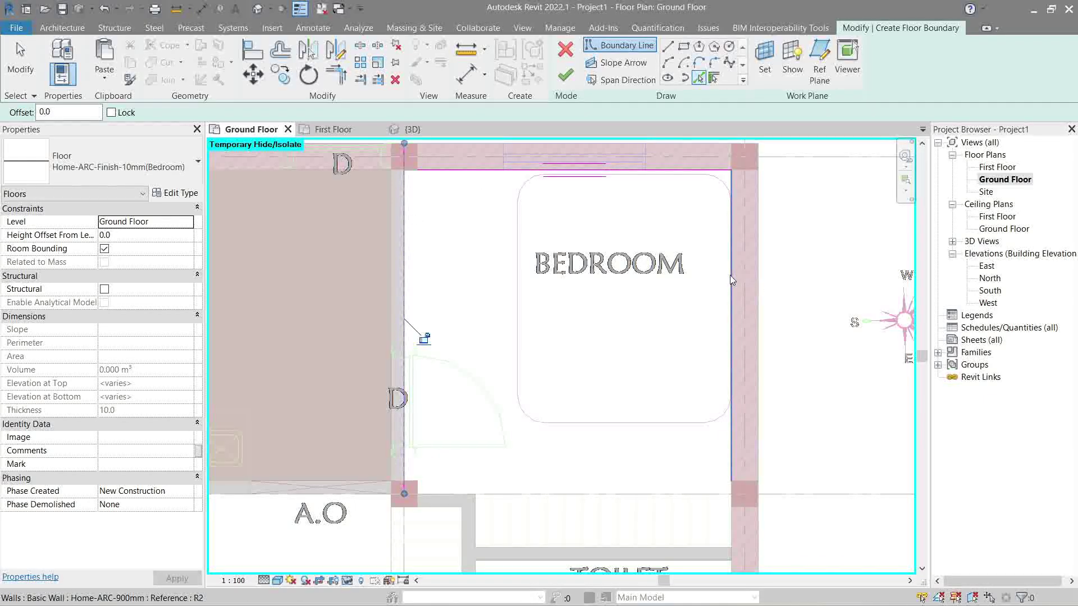
left_click(731, 326)
left_click(445, 498)
left_click(526, 554)
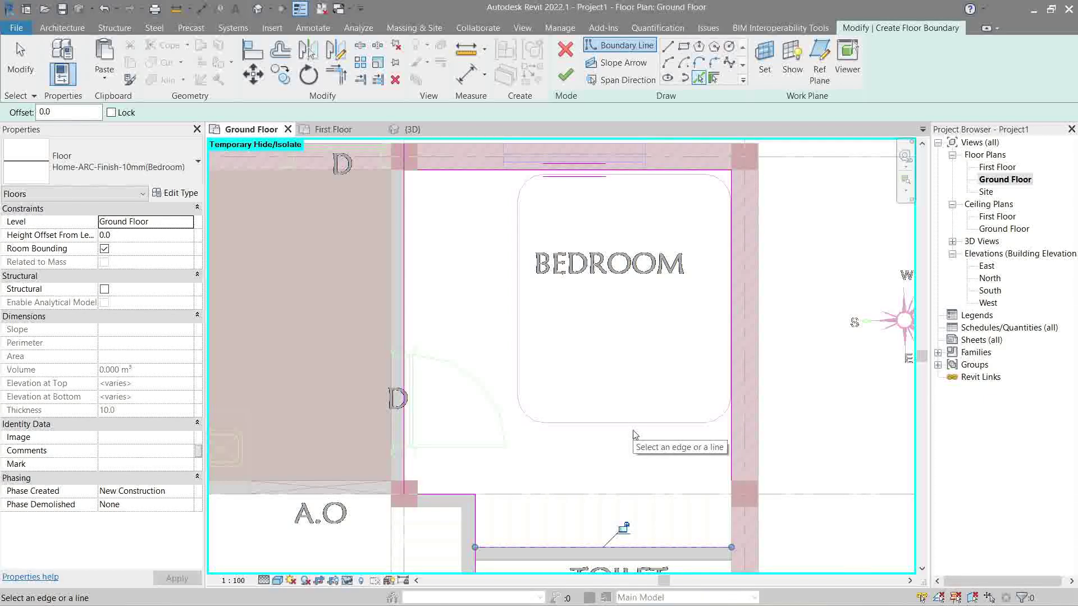
- Add the column's top edge and trim the boundary lines into corners, including the top-left corner
key("t")
key("r")
scroll(414, 504, "up", 5)
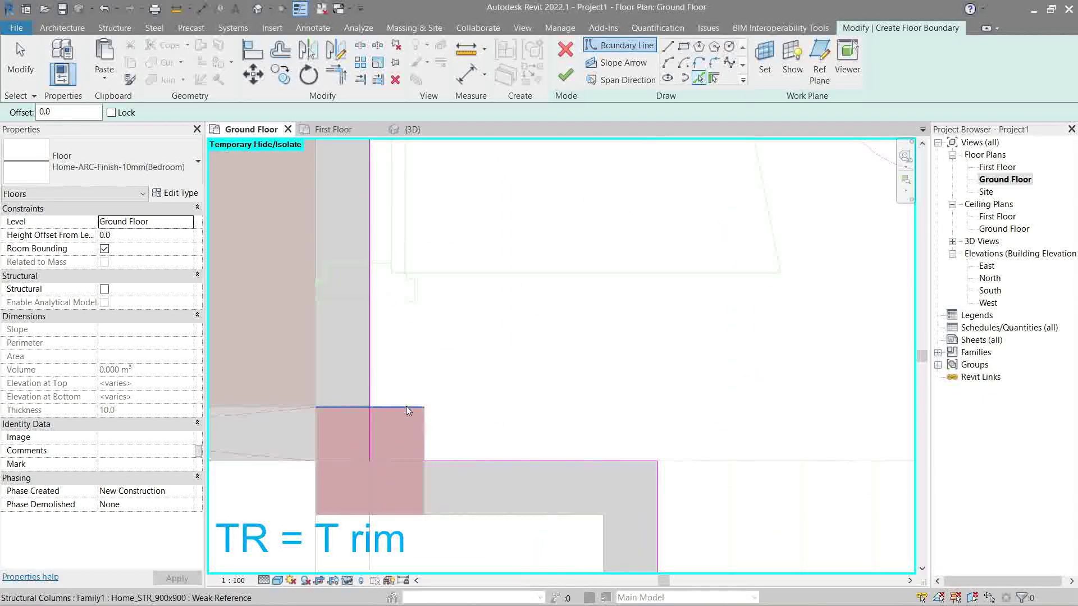
left_click(408, 409)
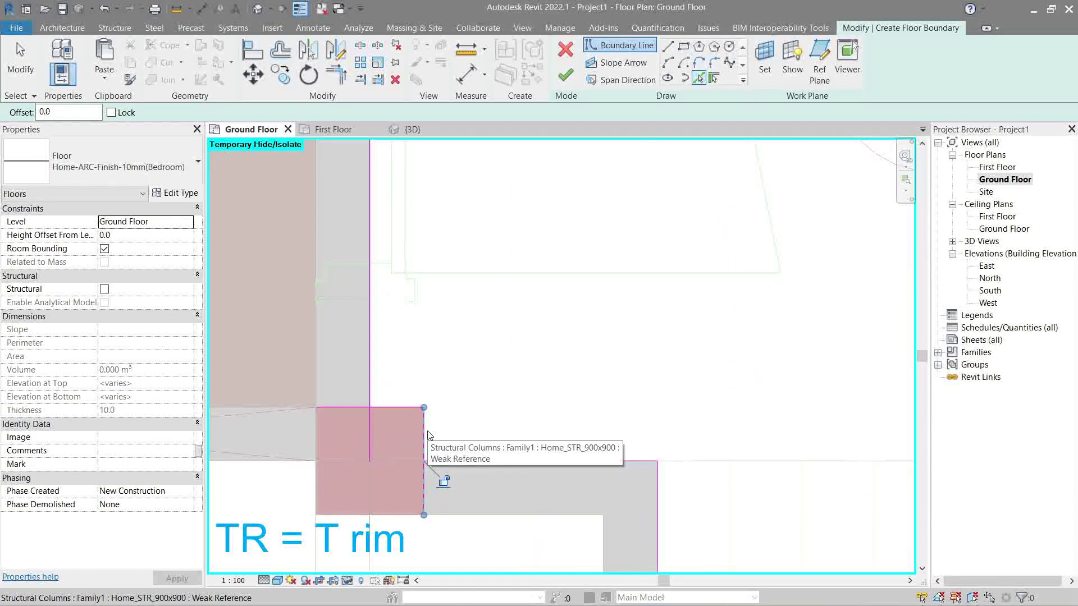
left_click(452, 461)
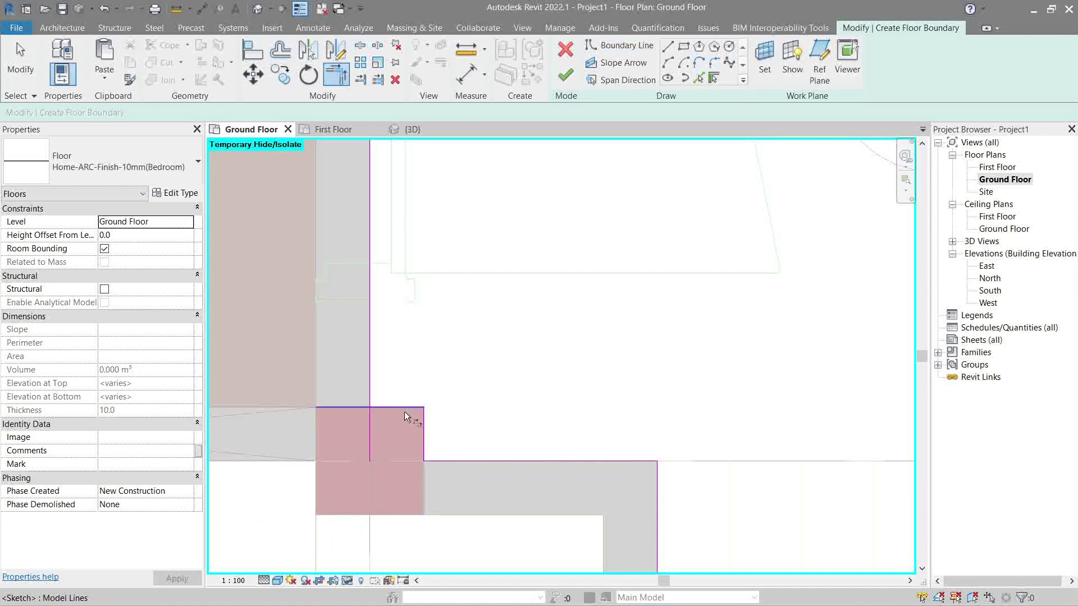
left_click(376, 379)
scroll(388, 397, "up", 5)
middle_click_drag(438, 191, 431, 515)
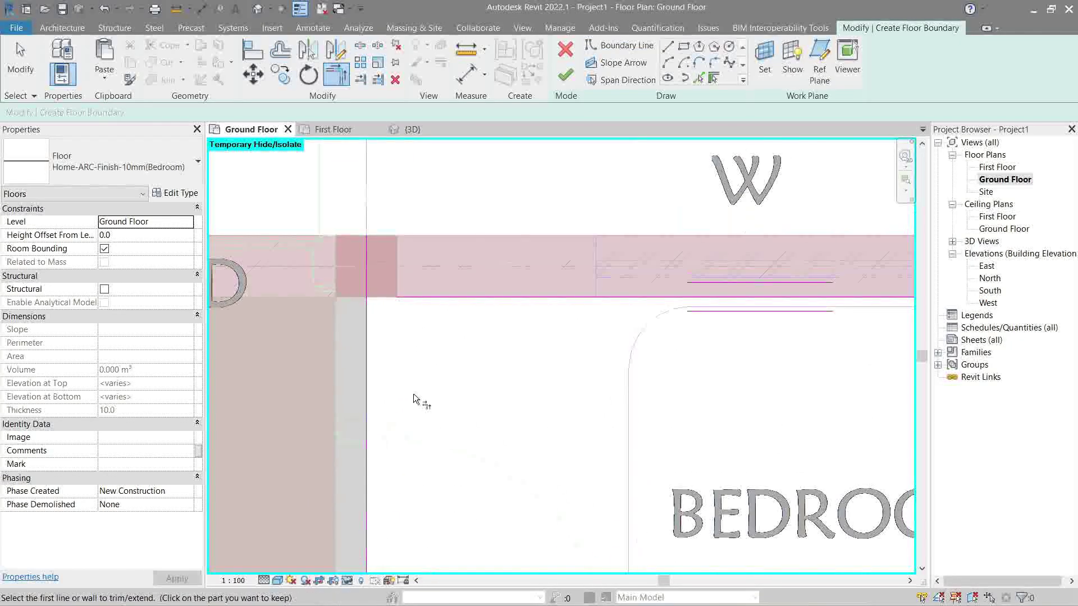
left_click(366, 321)
left_click(413, 296)
scroll(434, 327, "down", 2)
middle_click_drag(476, 397, 363, 404)
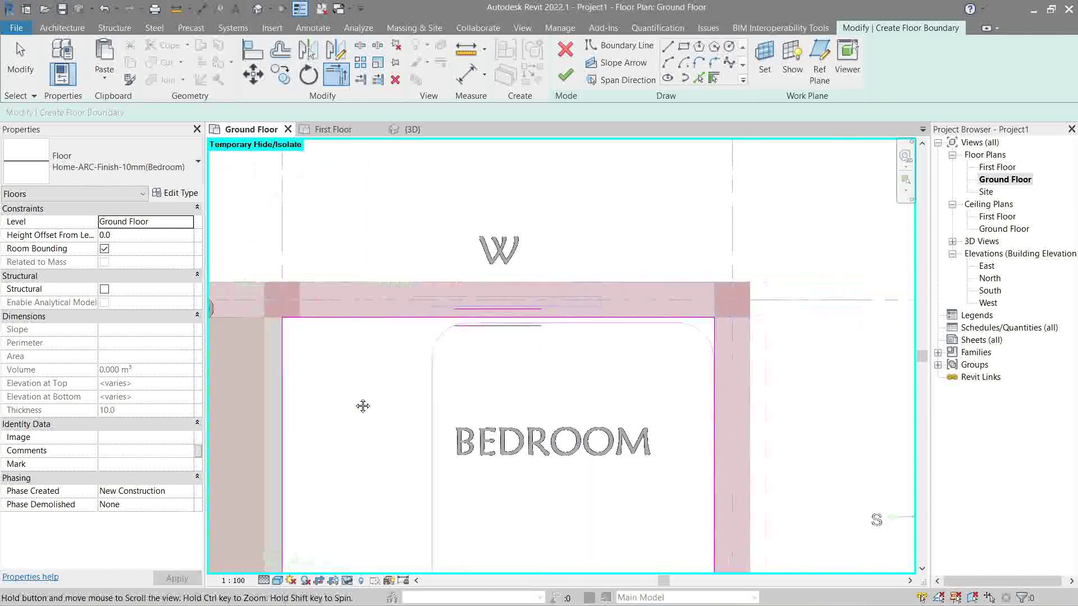
- Trim the toilet-wall boundary line and the right boundary into a corner
key("Escape")
scroll(701, 354, "down", 2)
middle_click_drag(668, 488, 635, 261)
scroll(638, 390, "up", 2)
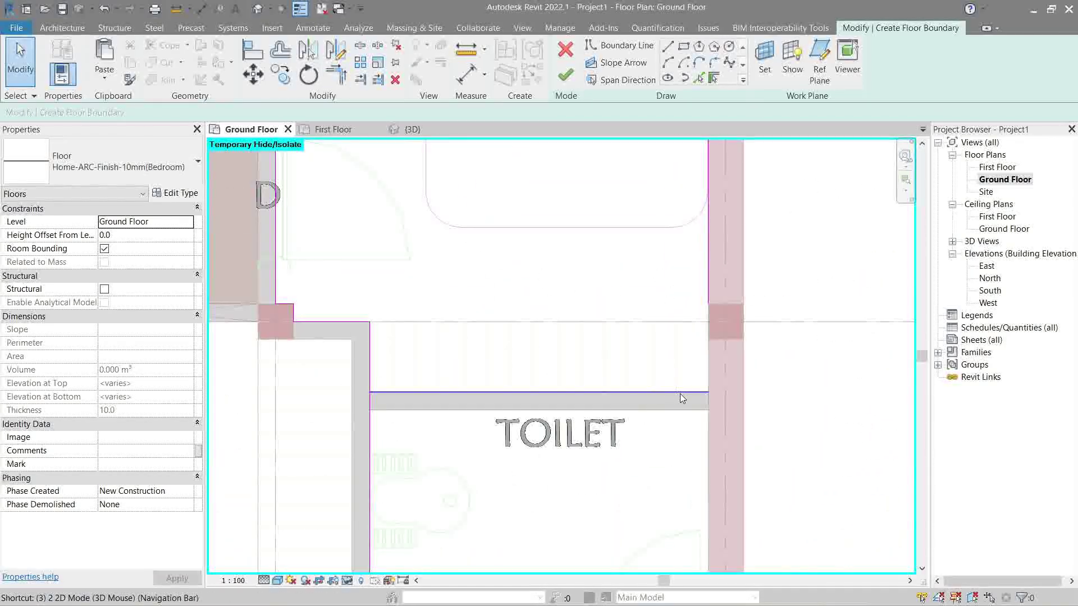
left_click(679, 393)
key("t")
key("r")
left_click(679, 393)
left_click(708, 273)
key("Escape")
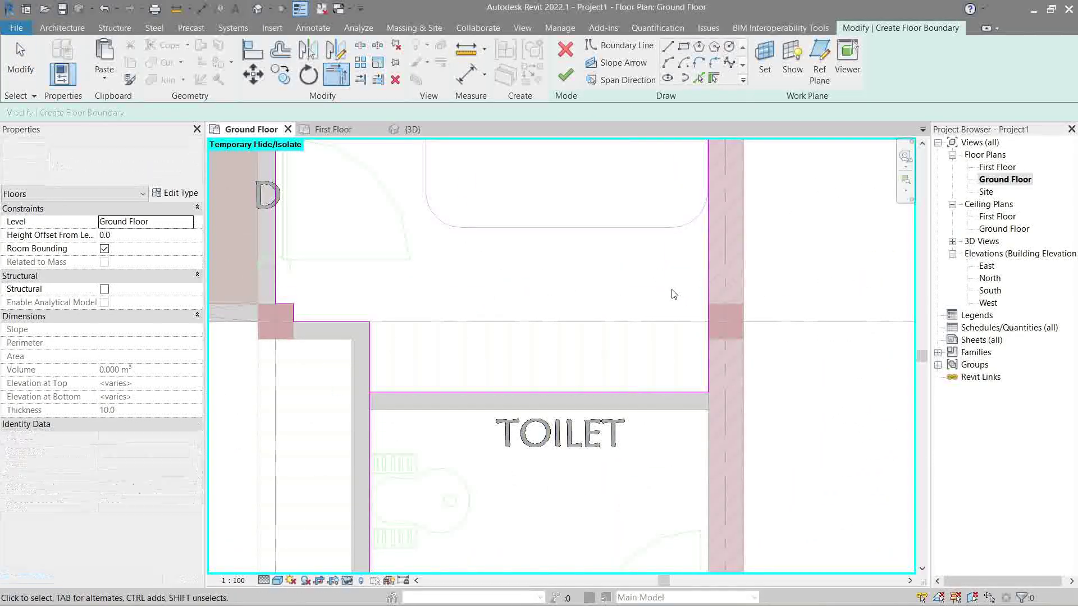
middle_click(673, 294)
middle_click(674, 294)
scroll(621, 343, "up", 3)
- Attempt to finish the sketch, locate the intersecting boundary lines, and return to editing
left_click(559, 82)
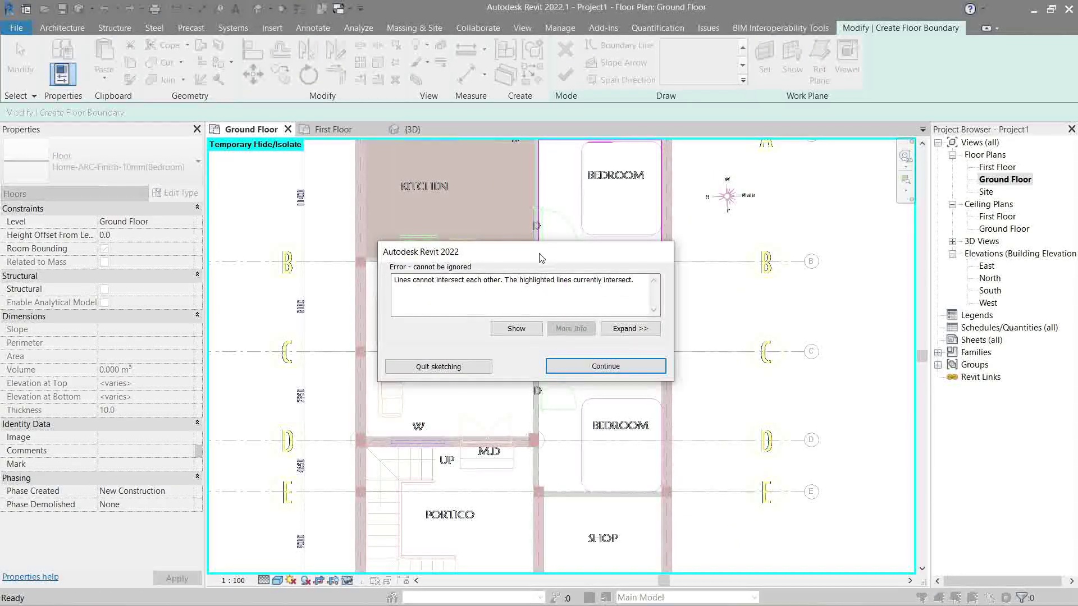
left_click(516, 329)
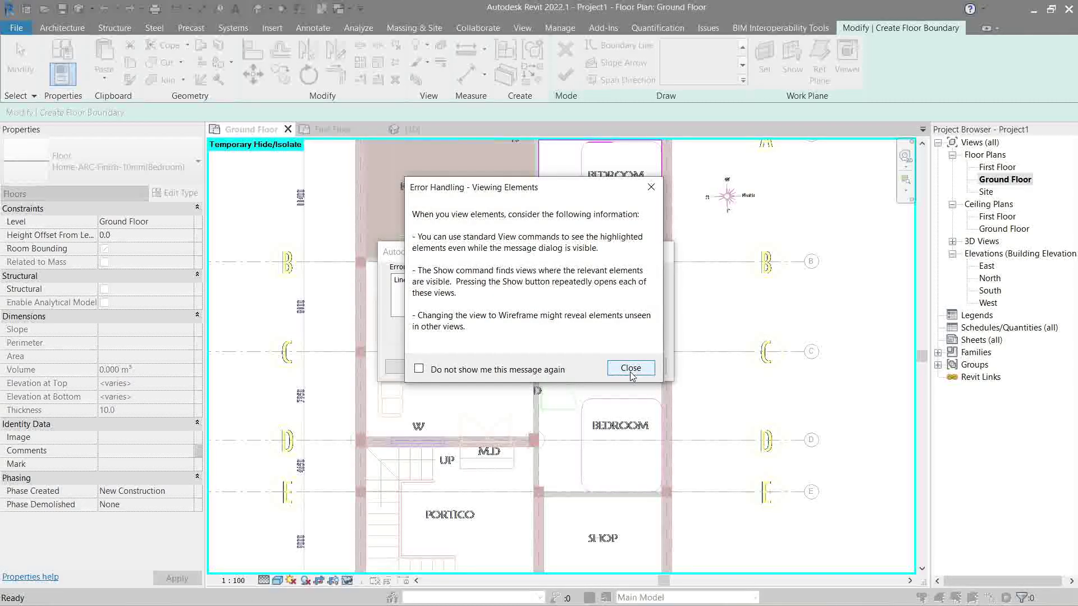
left_click(631, 371)
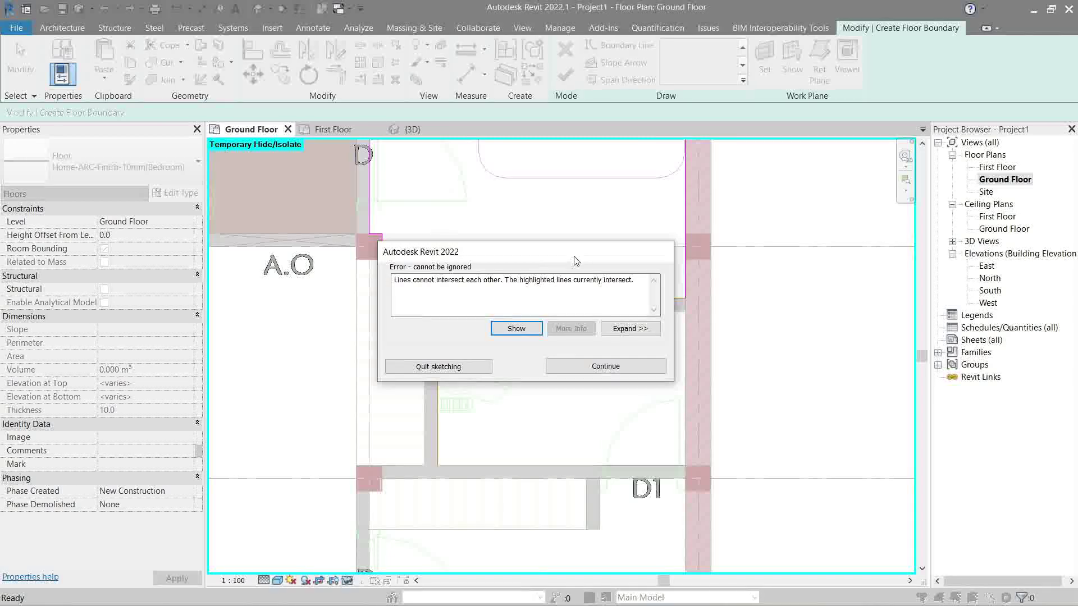
left_click_drag(618, 254, 549, 327)
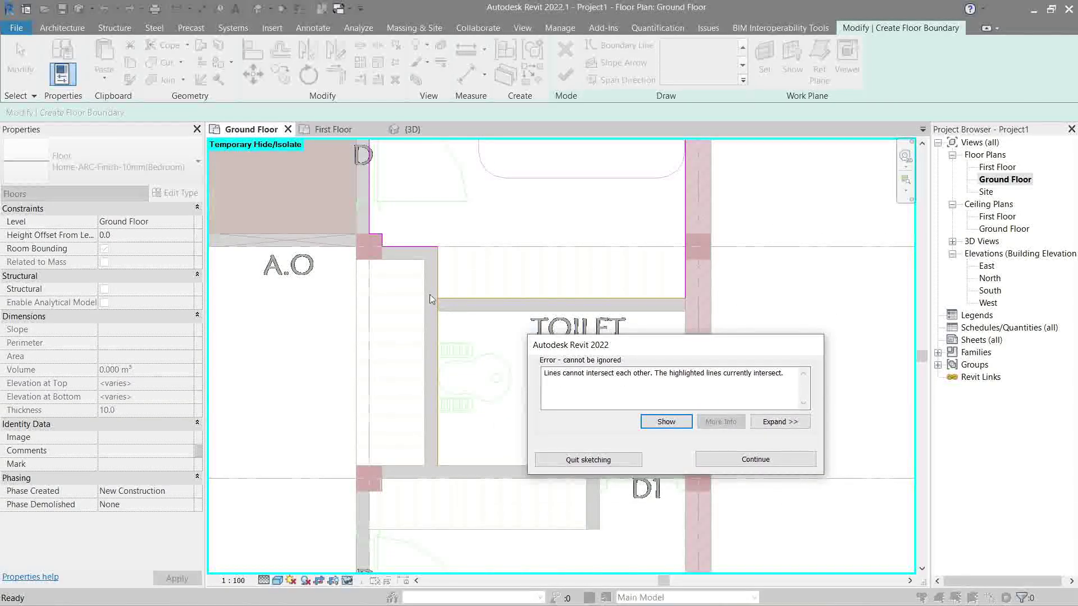
left_click(722, 462)
- Finish the Home-ARC-Finish-10mm(Bedroom) floor sketch and check the new bedroom floor in plan
scroll(480, 320, "up", 3)
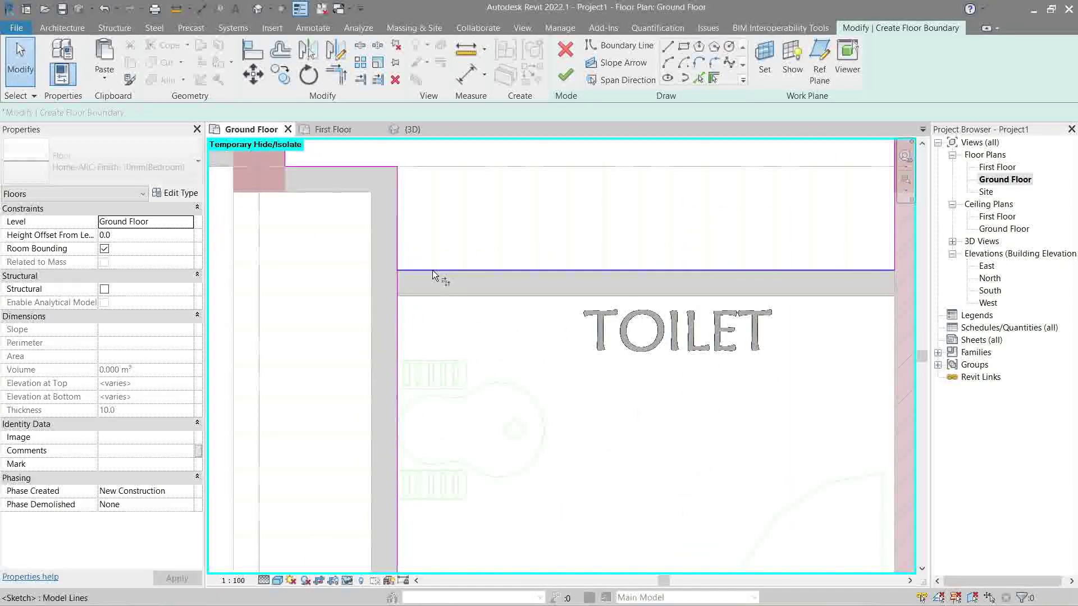
scroll(400, 238, "down", 3)
left_click(565, 75)
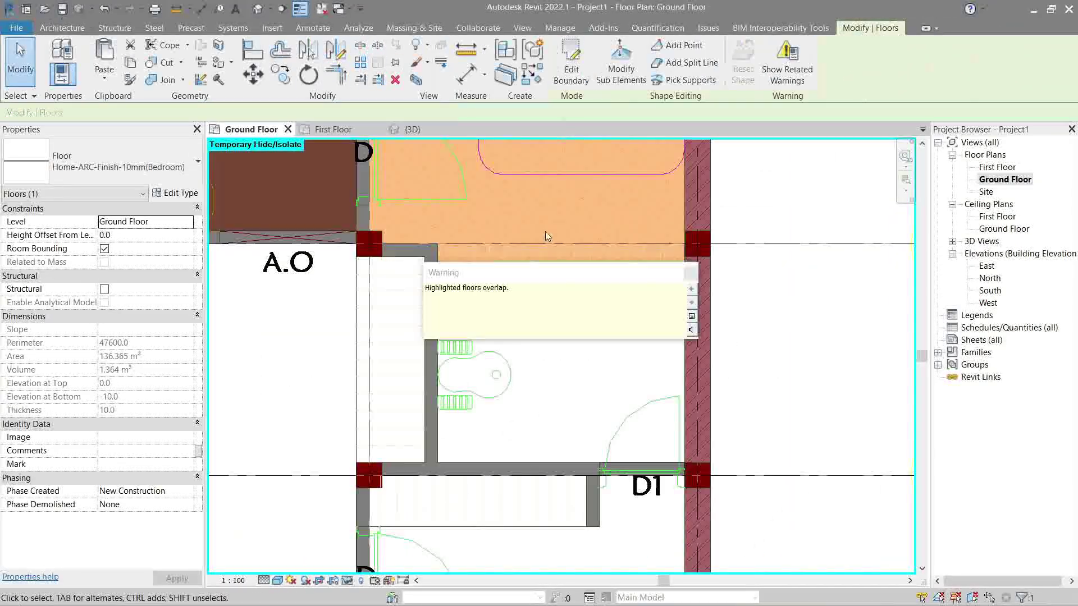
middle_click_drag(521, 195, 592, 333)
middle_click_drag(547, 239, 579, 358)
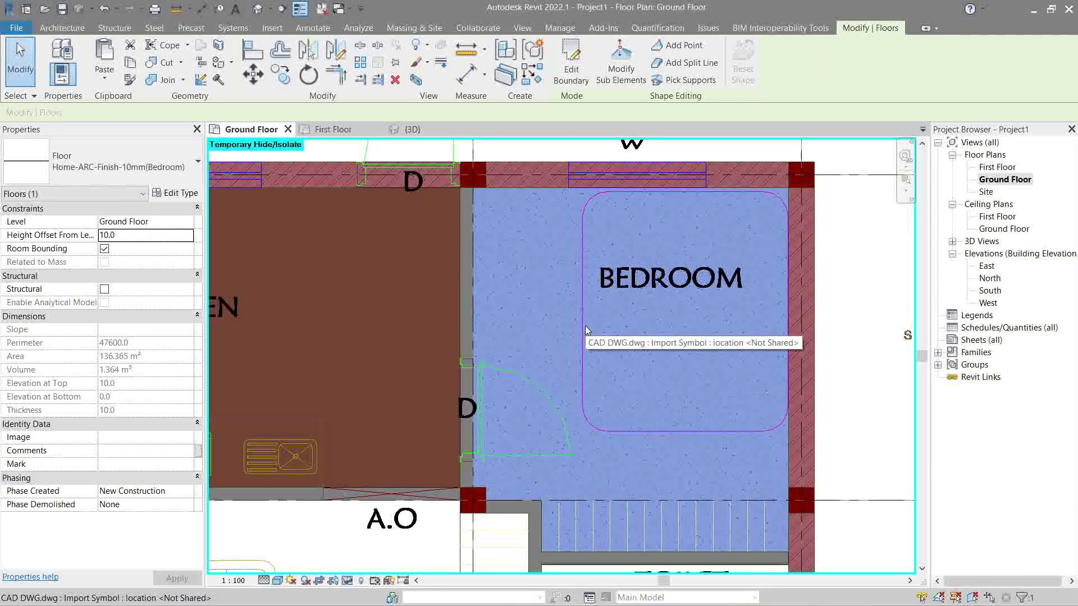
key("Escape")
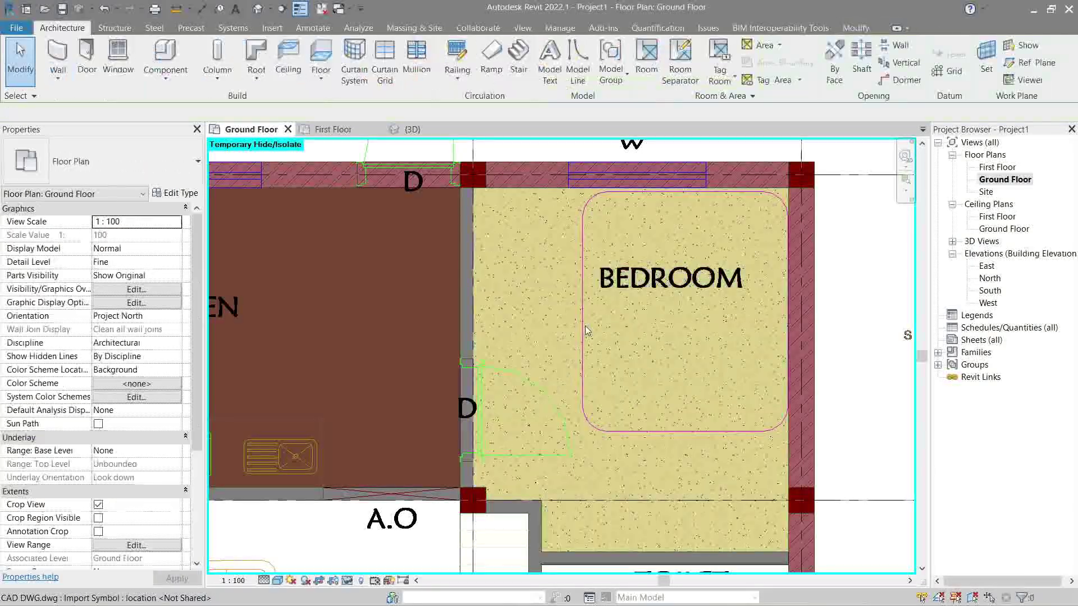
- Switch to the default 3D view and orbit to inspect the kitchen and bedroom finish floors
left_click(262, 10)
scroll(624, 342, "down", 3)
middle_click_drag(624, 341, 404, 314, "shift")
scroll(570, 382, "up", 2)
middle_click_drag(573, 379, 738, 250)
middle_click_drag(739, 251, 522, 539)
scroll(586, 394, "down", 3)
middle_click_drag(587, 394, 486, 477, "shift")
middle_click_drag(486, 477, 492, 403)
scroll(492, 403, "up", 4)
middle_click_drag(508, 358, 534, 372)
scroll(534, 371, "down", 2)
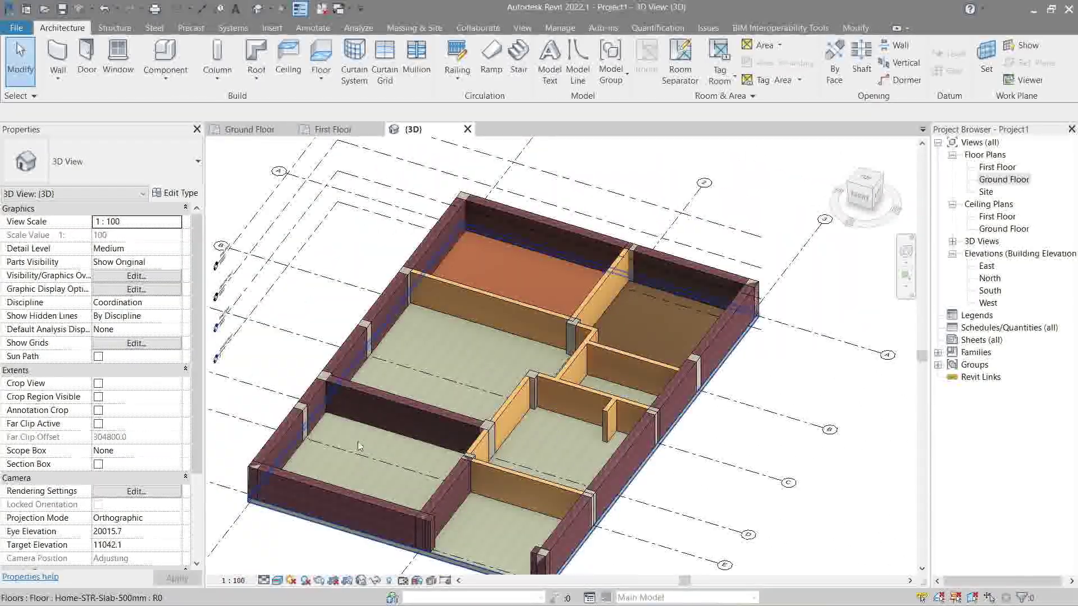
middle_click_drag(484, 503, 557, 332, "shift")
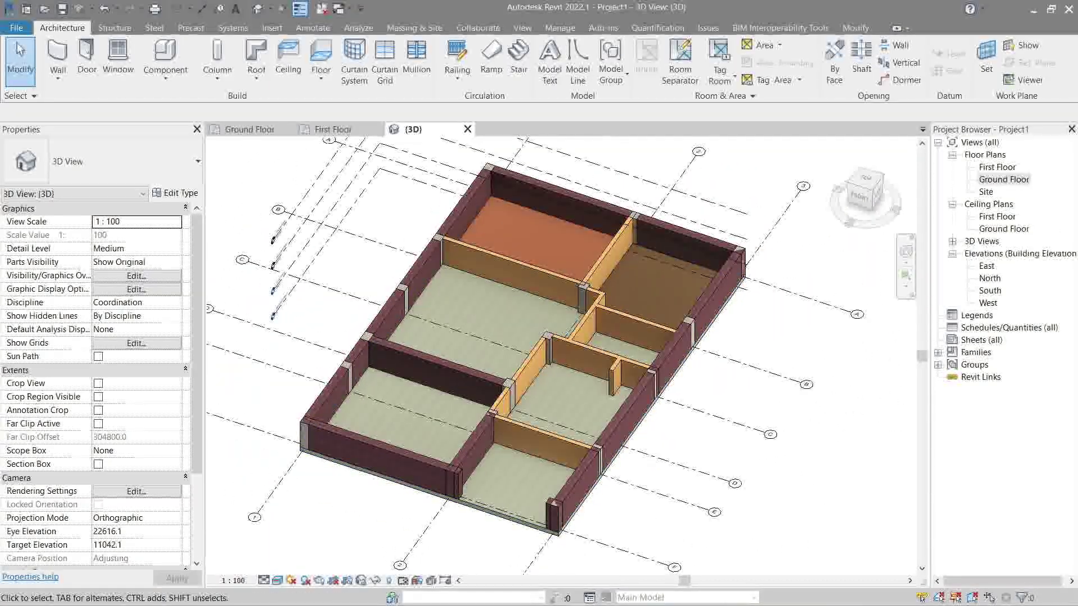